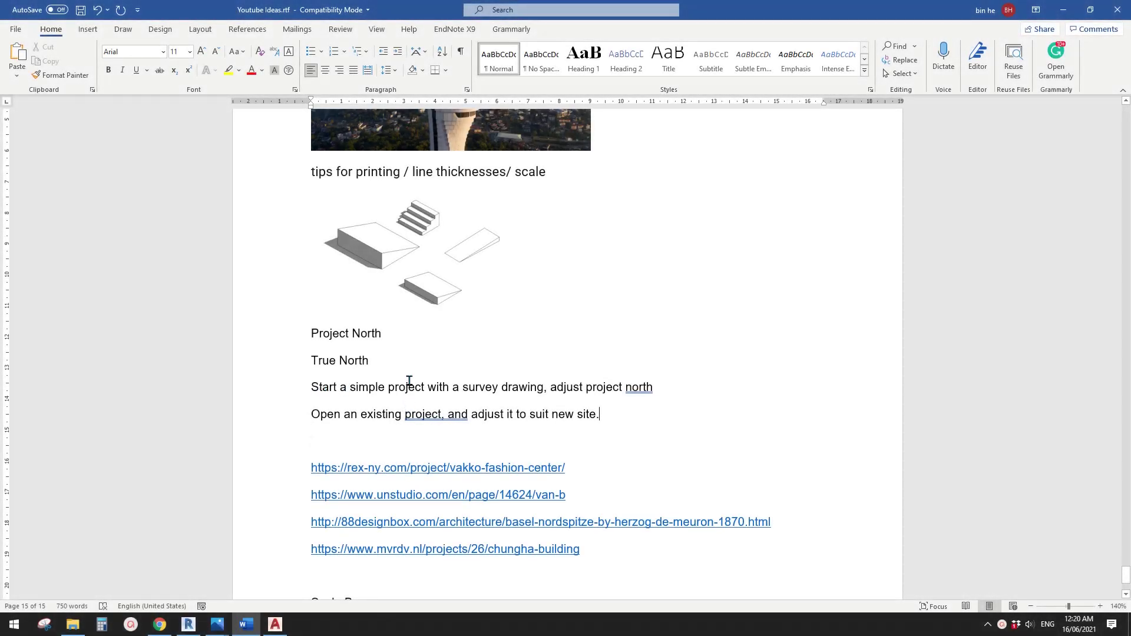
pyautogui.moveTo(310, 333); pyautogui.dragTo(384, 334)
pyautogui.click(422, 347)
pyautogui.moveTo(311, 333); pyautogui.dragTo(383, 333)
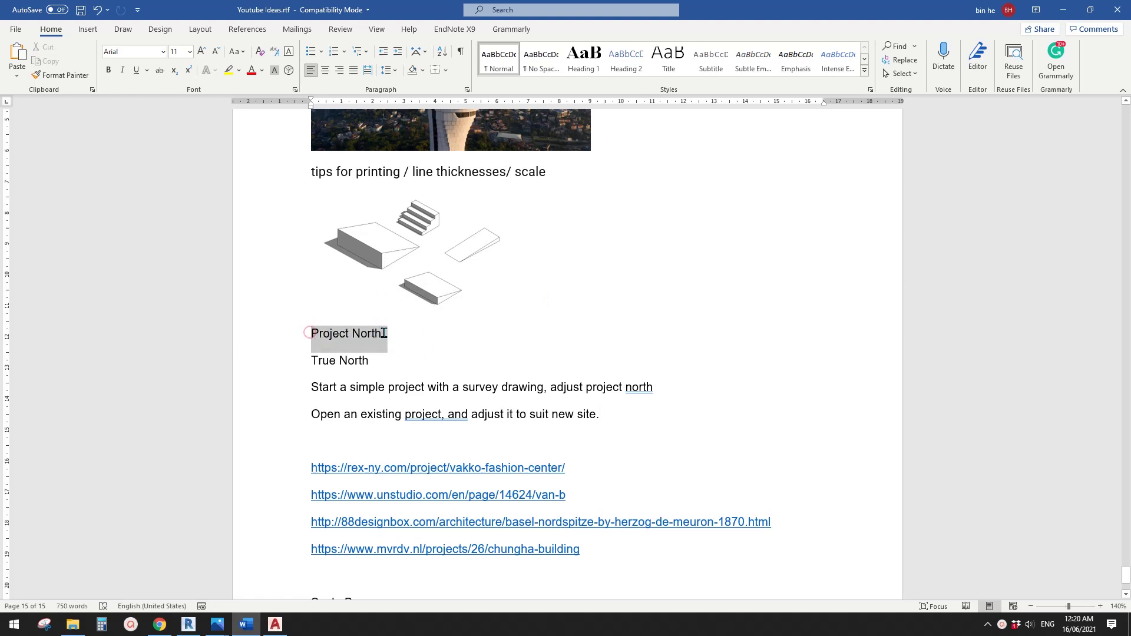
pyautogui.click(380, 359)
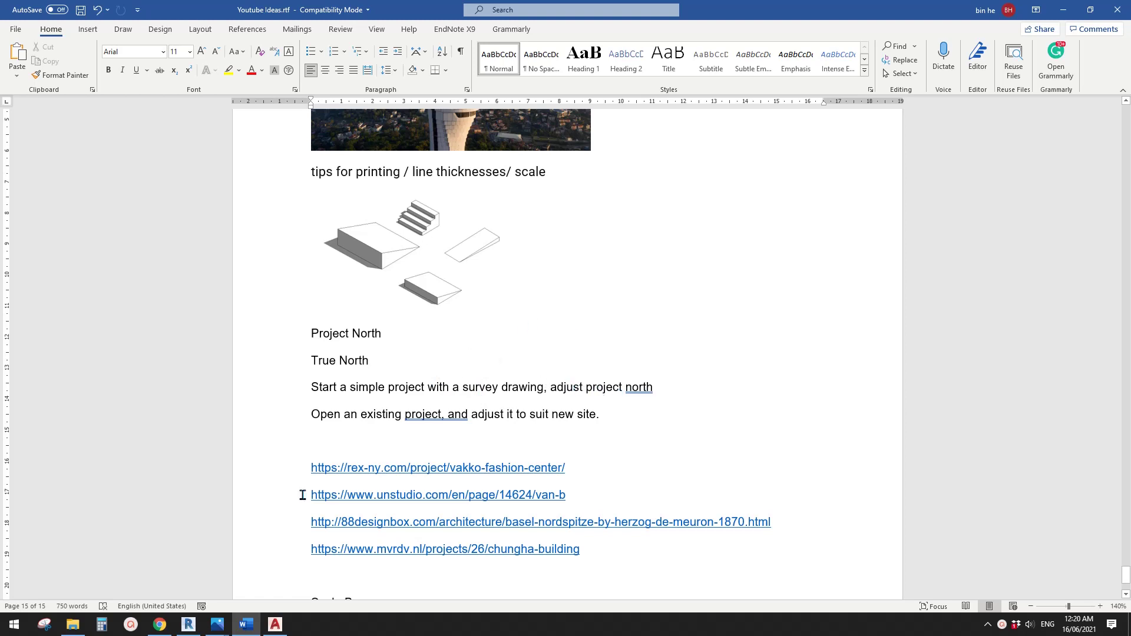
# Switch to AutoCAD and examine the angled site boundary and the north arrow in Drawing3.dwg.
pyautogui.click(190, 625)
pyautogui.click(274, 625)
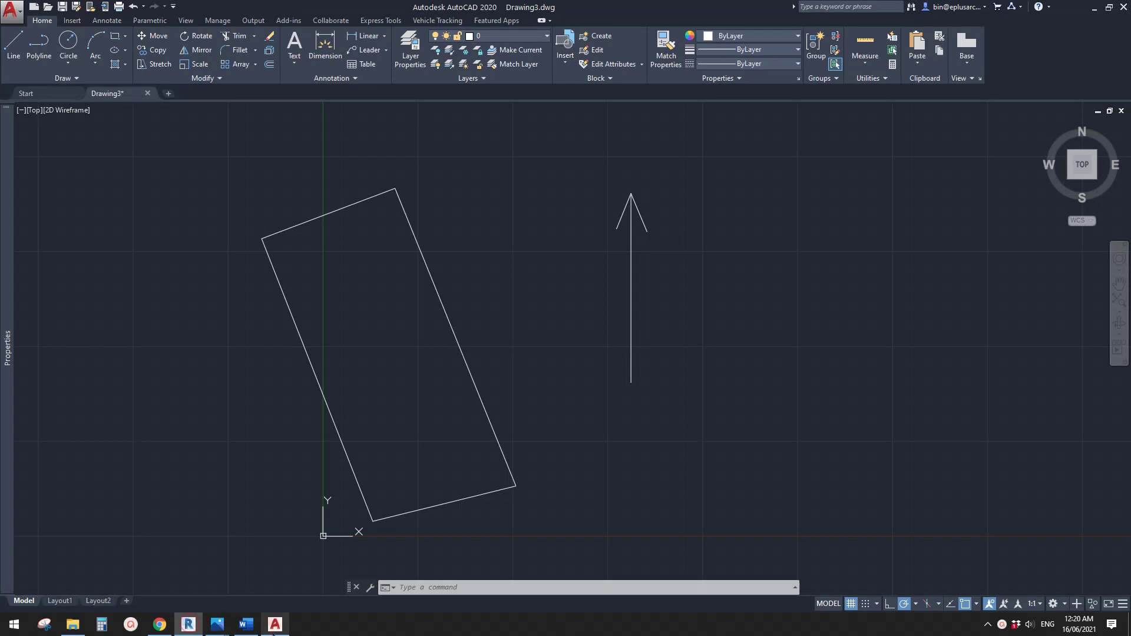
pyautogui.scroll(-4, 530, 362)
pyautogui.scroll(4, 480, 369)
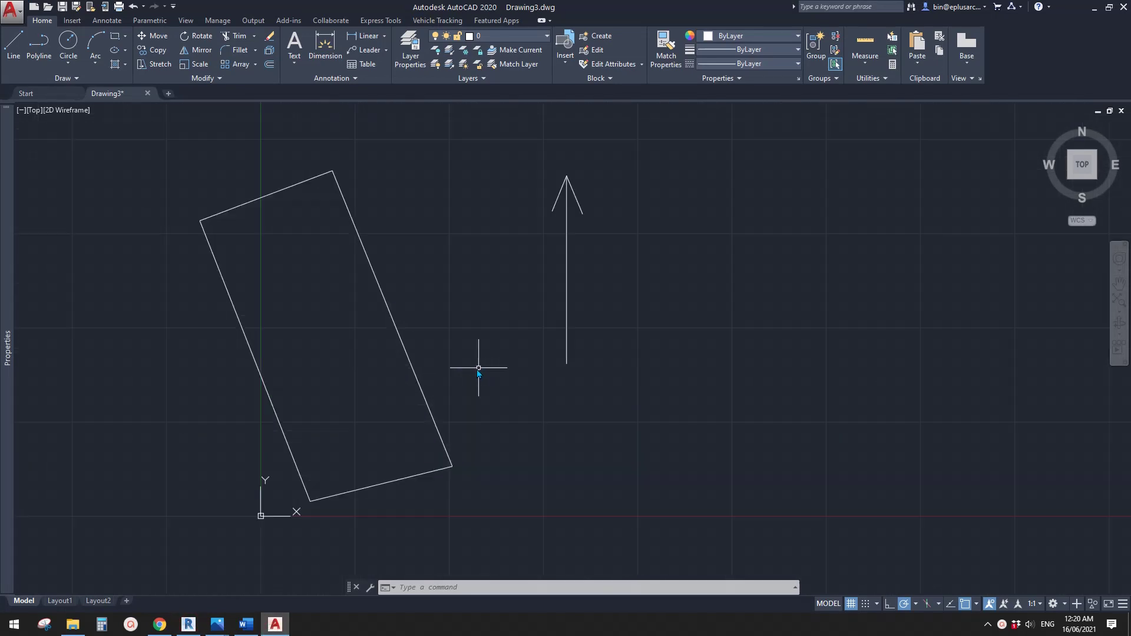
pyautogui.scroll(-4, 481, 370)
pyautogui.scroll(4, 472, 383)
pyautogui.press('Escape')
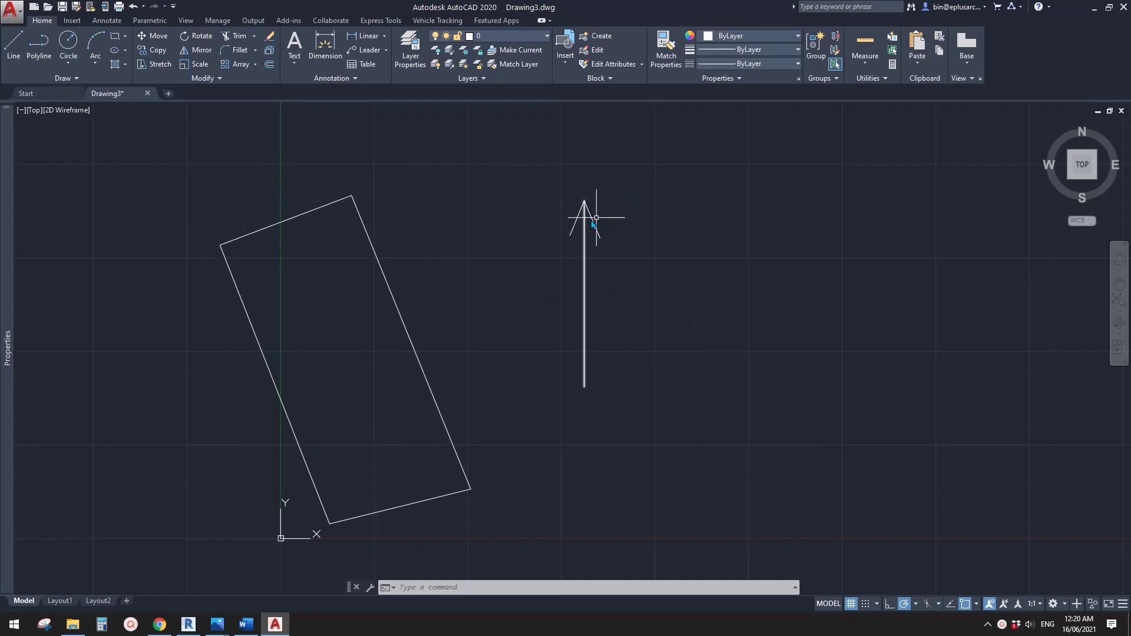
pyautogui.press('Escape')
pyautogui.press('Escape')
# Switch to Revit and create a new project from a template file.
pyautogui.click(188, 627)
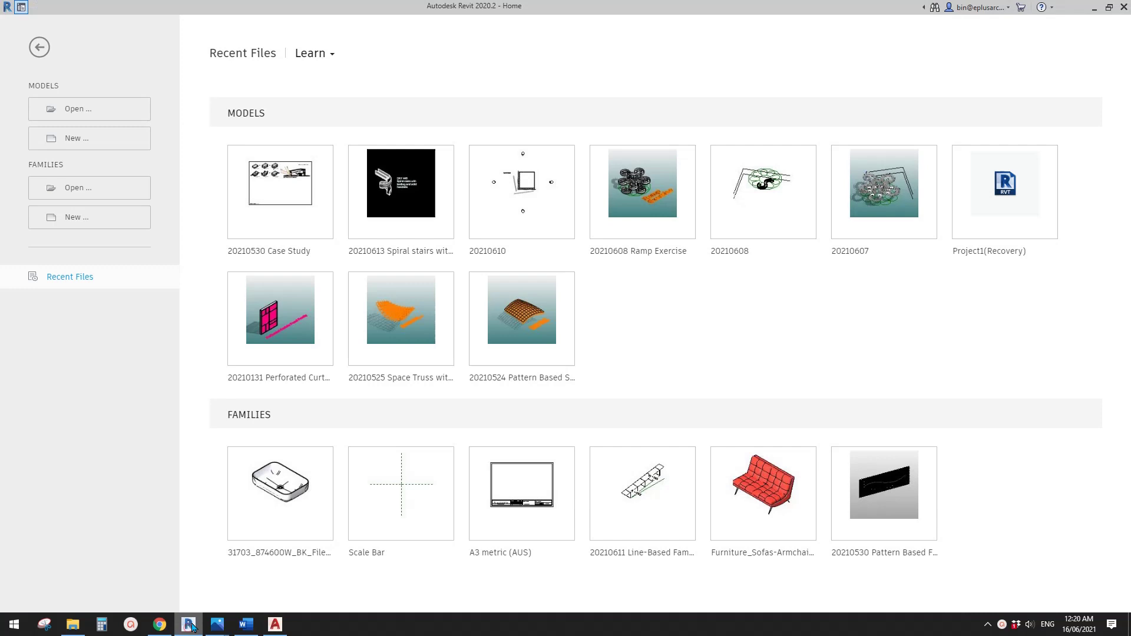
pyautogui.click(68, 141)
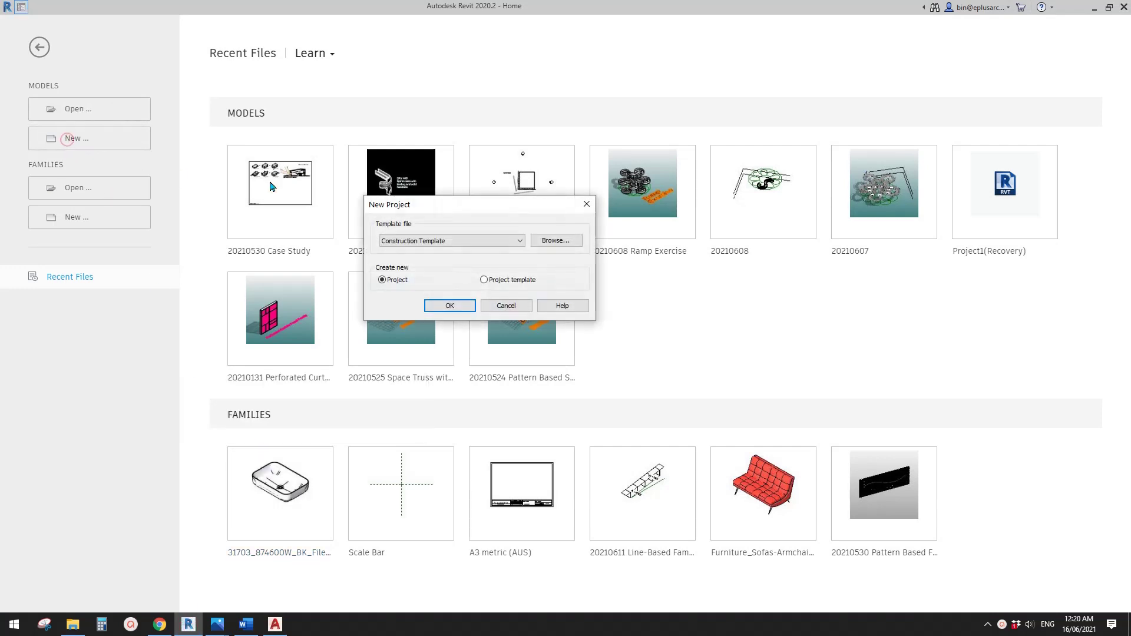
pyautogui.click(448, 240)
pyautogui.click(450, 275)
pyautogui.click(451, 303)
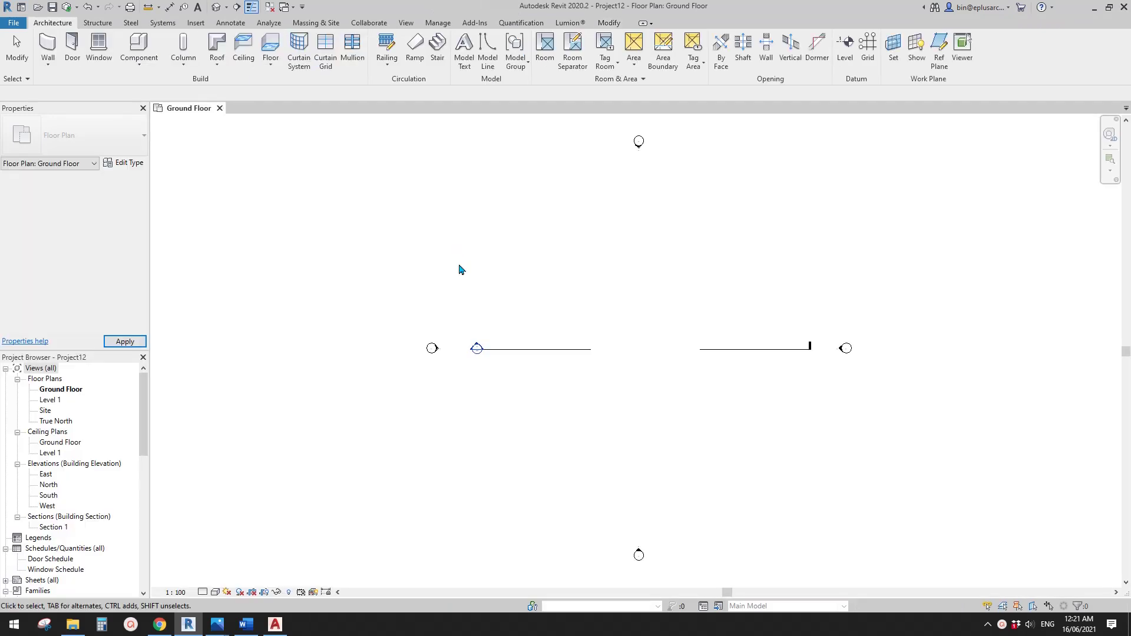
pyautogui.moveTo(494, 335)
pyautogui.mouseDown(button='middle')
pyautogui.moveTo(487, 328)
pyautogui.moveTo(530, 295)
pyautogui.moveTo(514, 327)
pyautogui.mouseUp(button='middle')
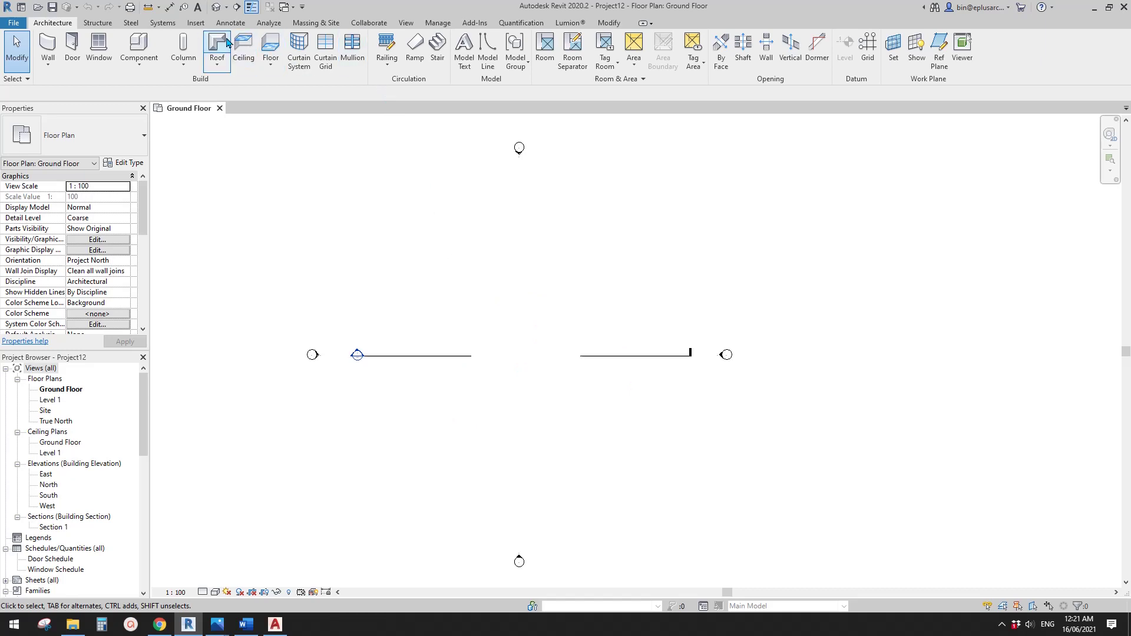
# Link Drawing3.dwg from the Desktop into the Ground Floor plan with Auto - Origin to Internal Origin positioning.
pyautogui.click(197, 23)
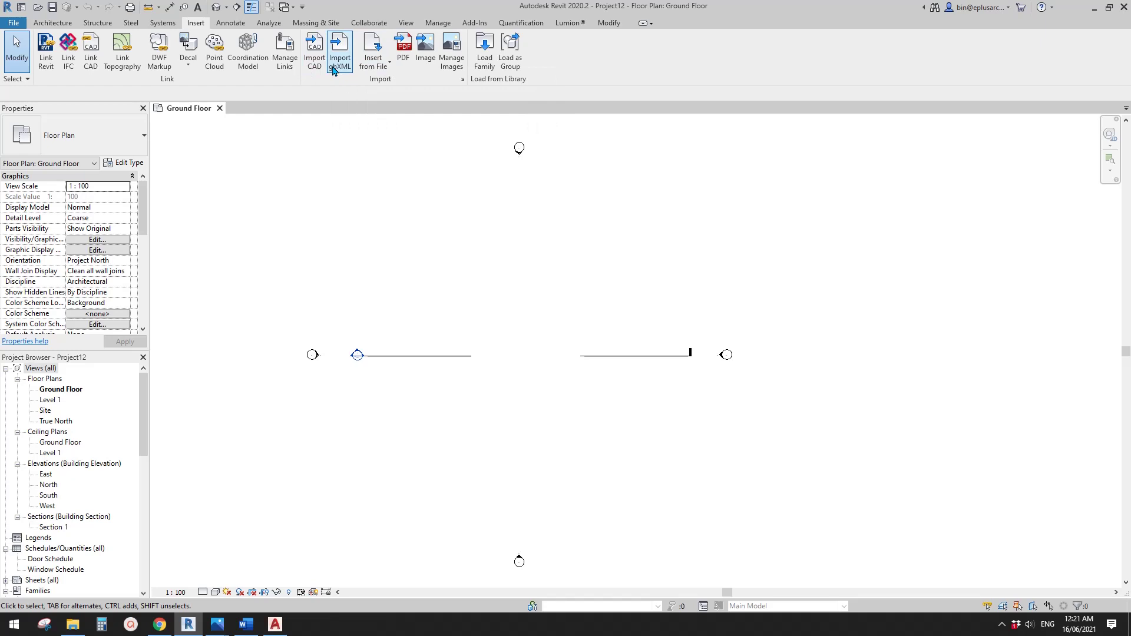
pyautogui.click(92, 47)
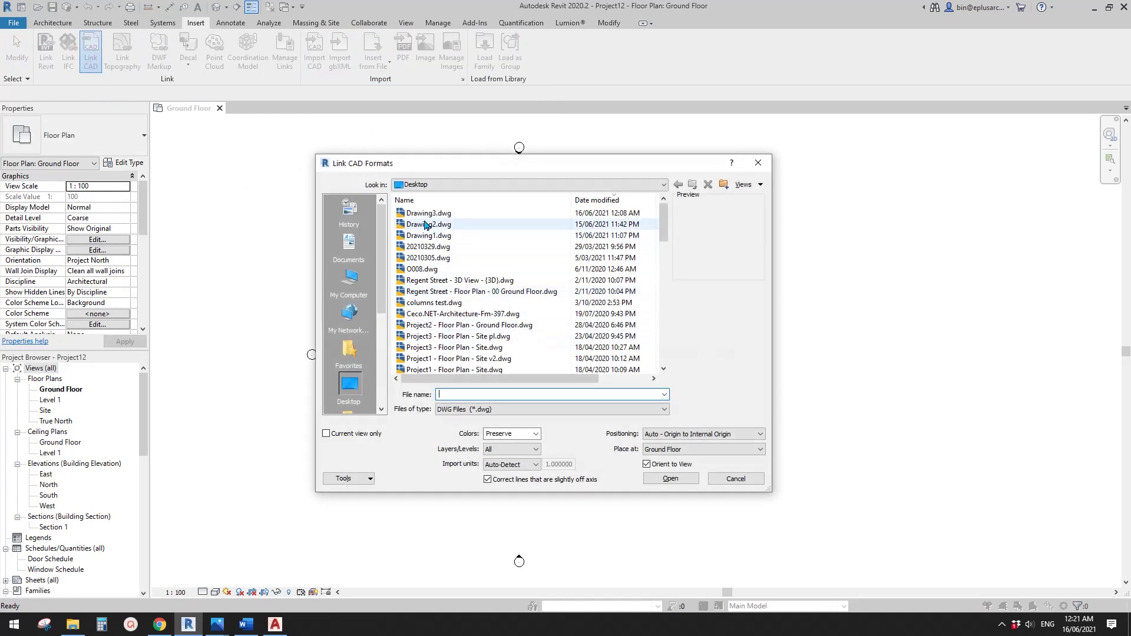
pyautogui.click(425, 213)
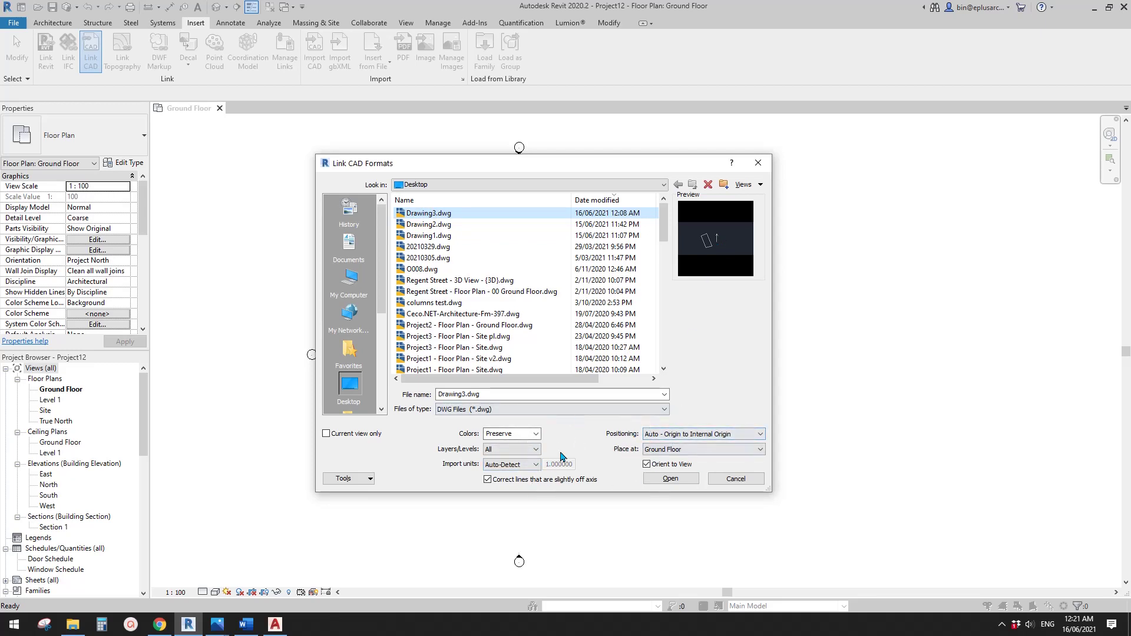
pyautogui.click(671, 479)
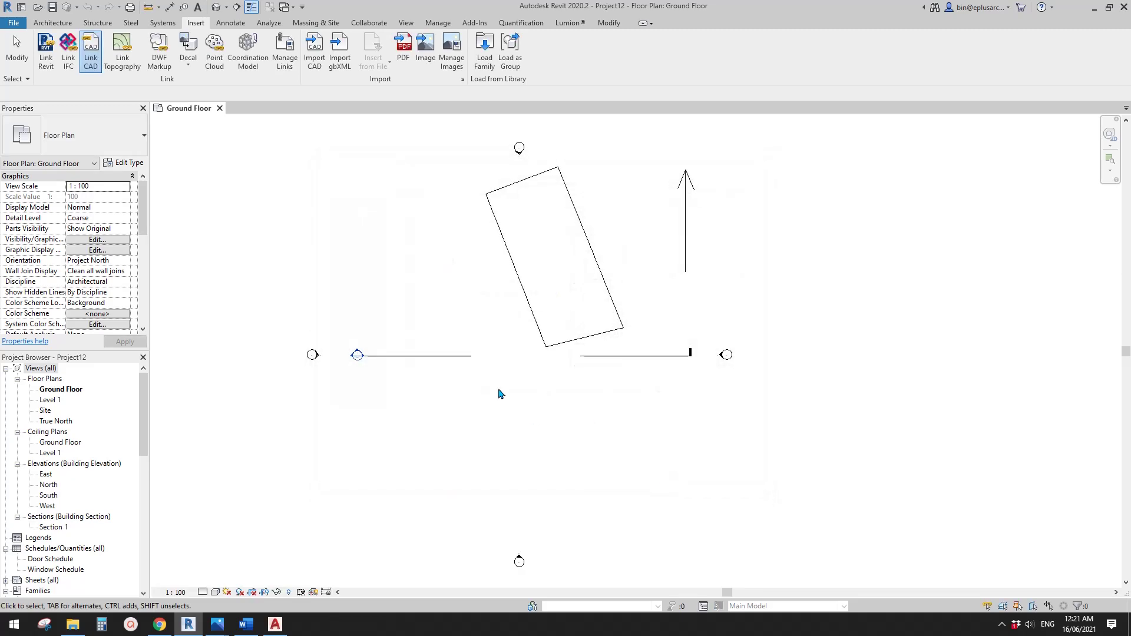
pyautogui.scroll(2, 498, 394)
pyautogui.click(503, 412)
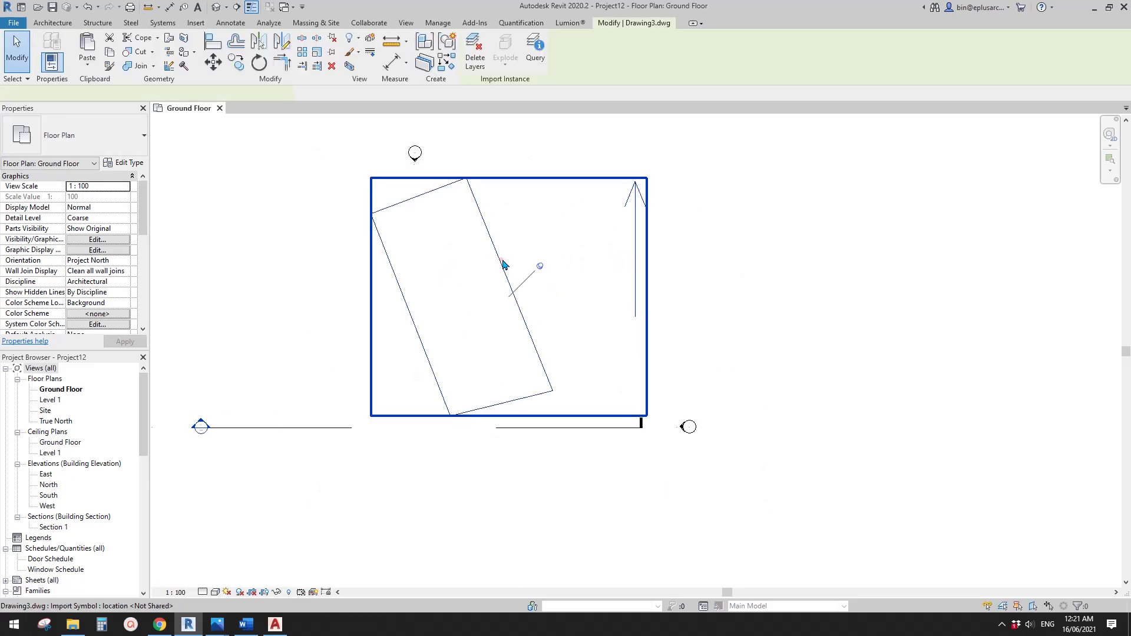
pyautogui.scroll(-2, 519, 276)
pyautogui.scroll(3, 492, 355)
pyautogui.moveTo(519, 355)
pyautogui.mouseDown(button='middle')
pyautogui.moveTo(492, 404)
pyautogui.moveTo(507, 411)
pyautogui.moveTo(558, 394)
pyautogui.mouseUp(button='middle')
pyautogui.scroll(1, 508, 397)
pyautogui.press('Escape')
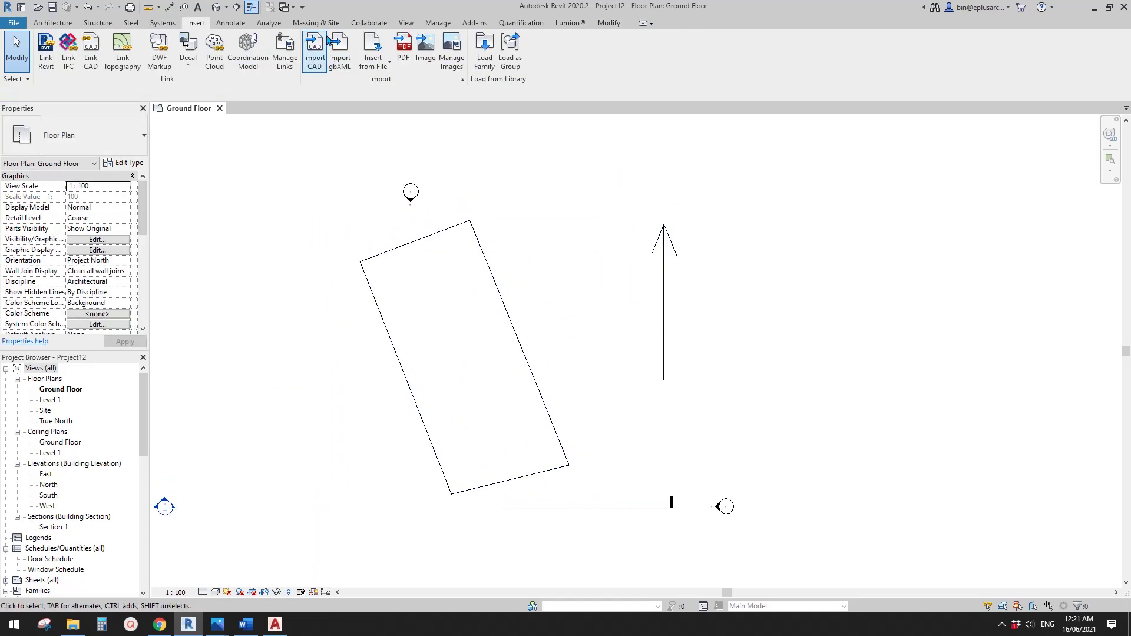
# Create a property line by sketching, picking the whole chain of boundary lines in the linked drawing.
pyautogui.click(315, 22)
pyautogui.click(373, 54)
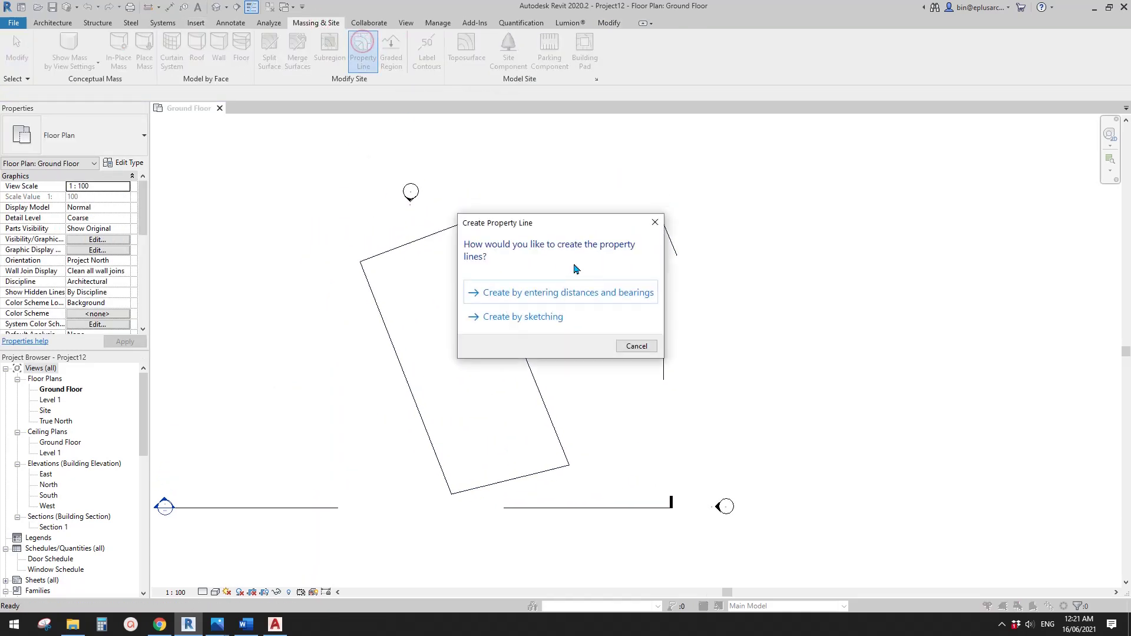
pyautogui.click(542, 318)
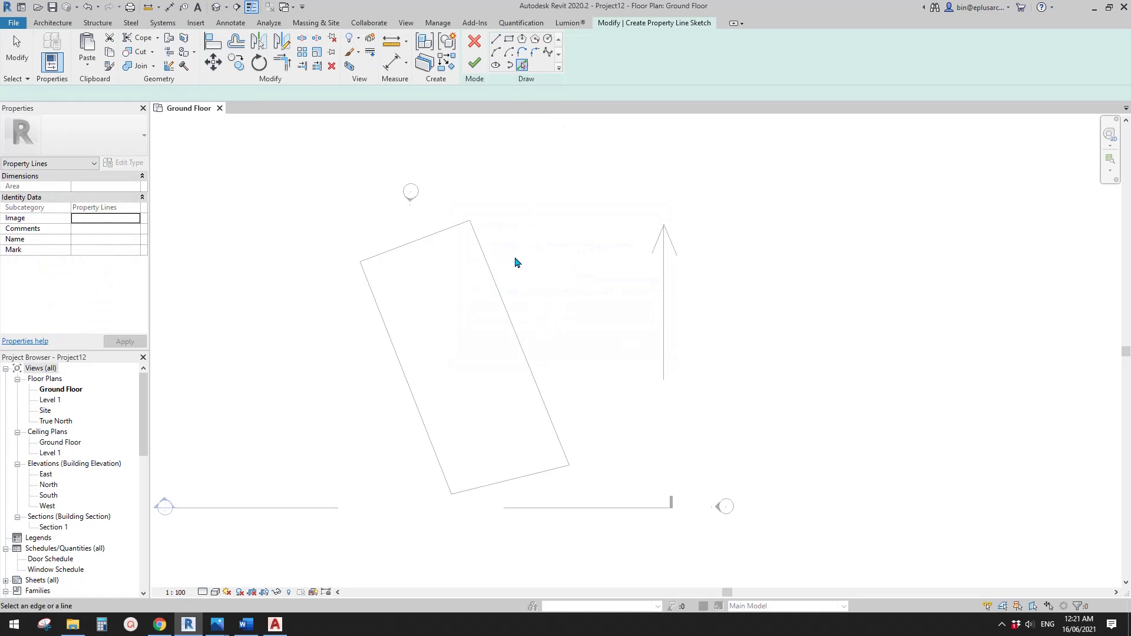
pyautogui.press('Tab')
pyautogui.click(502, 294)
pyautogui.click(474, 62)
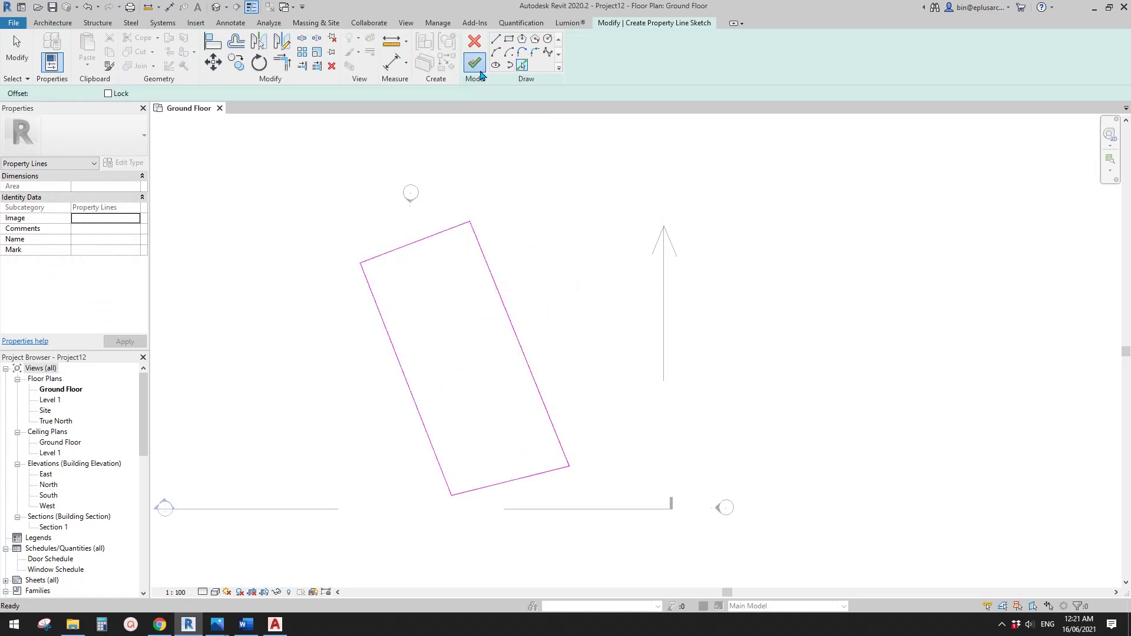
pyautogui.click(560, 322)
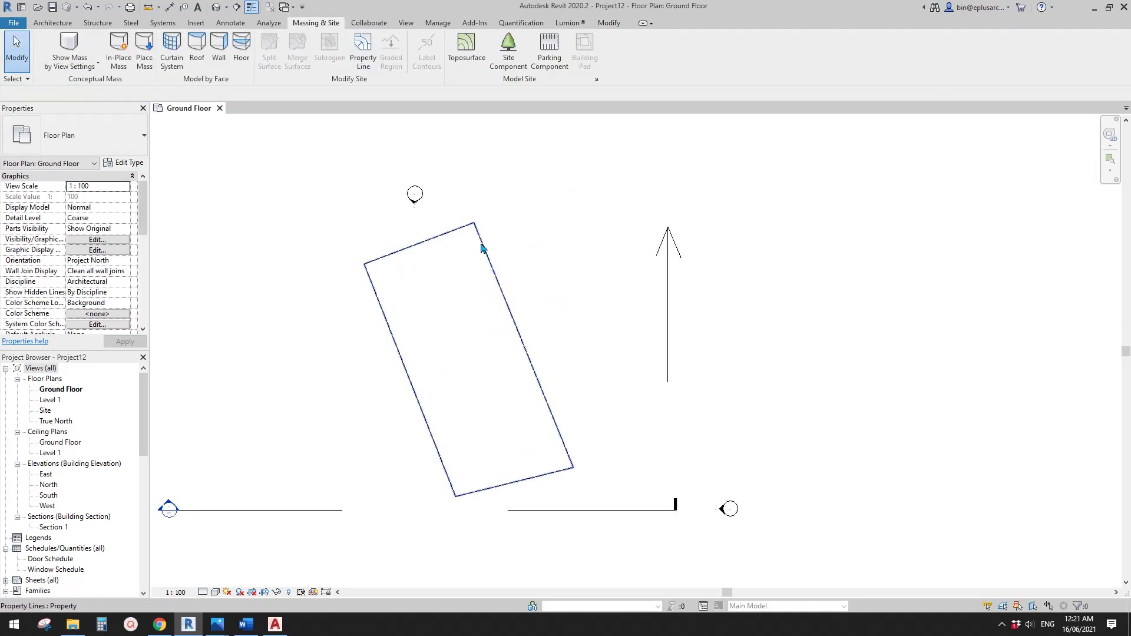
pyautogui.scroll(2, 530, 347)
pyautogui.click(510, 311)
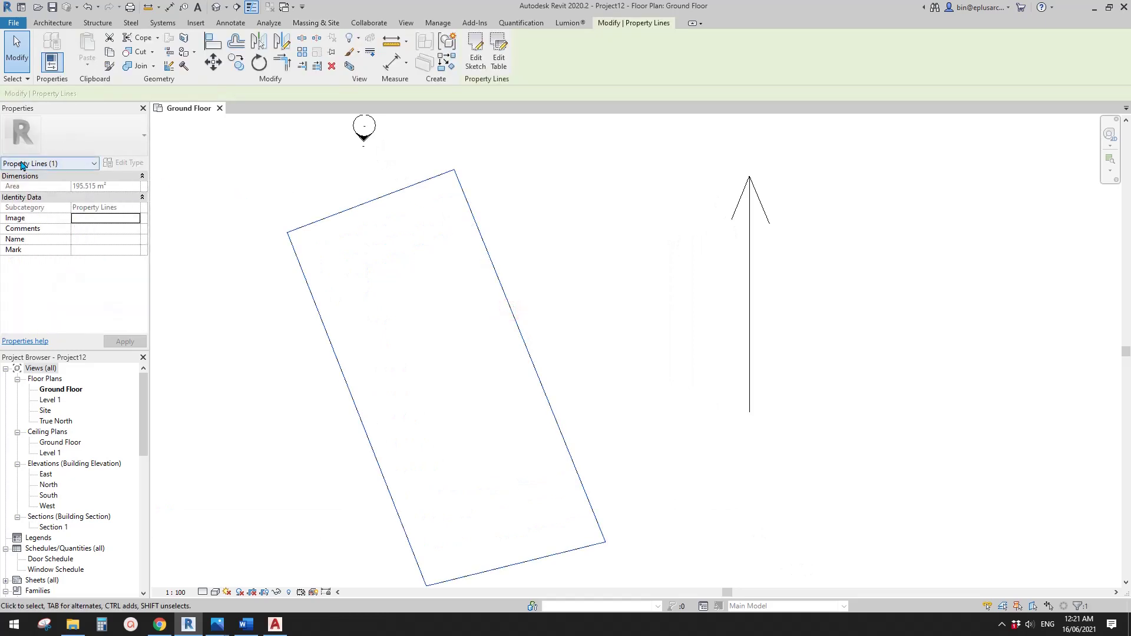
# Tag all four property line segments with their bearings and distances.
pyautogui.moveTo(460, 334); pyautogui.dragTo(460, 313, button='middle')
pyautogui.press('t')
pyautogui.press('g')
pyautogui.click(514, 301)
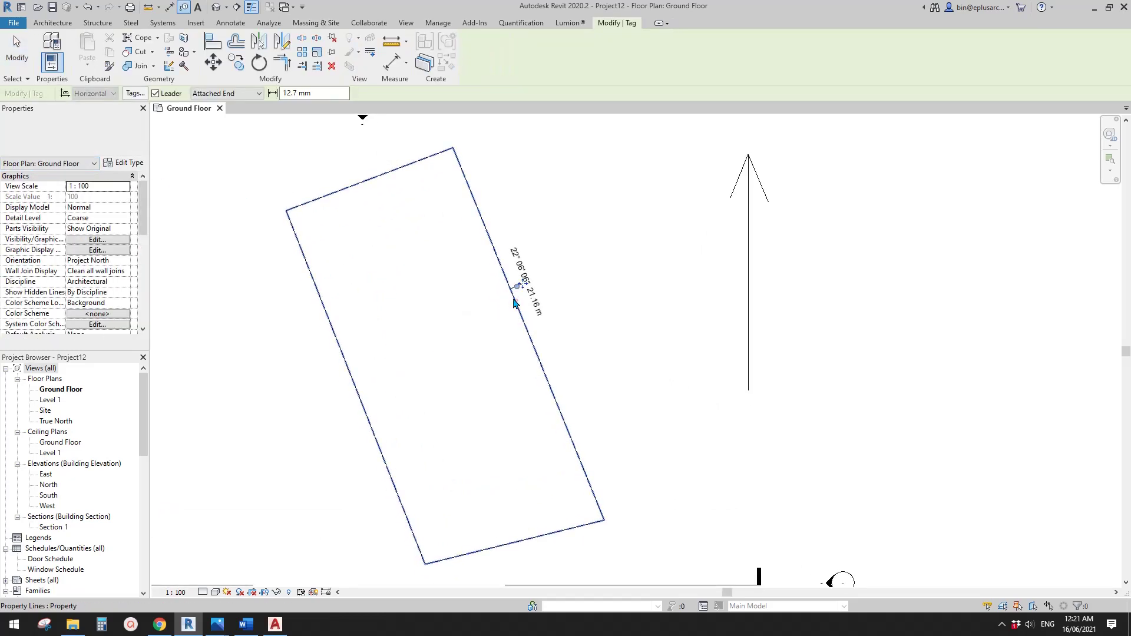
pyautogui.click(514, 304)
pyautogui.click(338, 184)
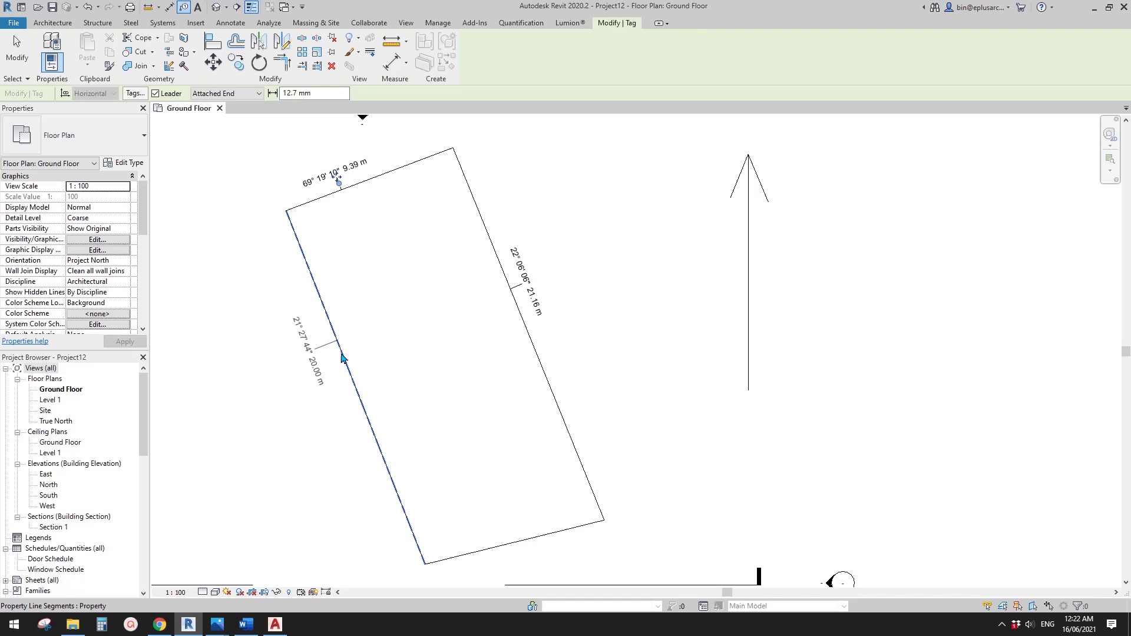
pyautogui.click(342, 358)
pyautogui.click(534, 539)
pyautogui.scroll(-1, 500, 407)
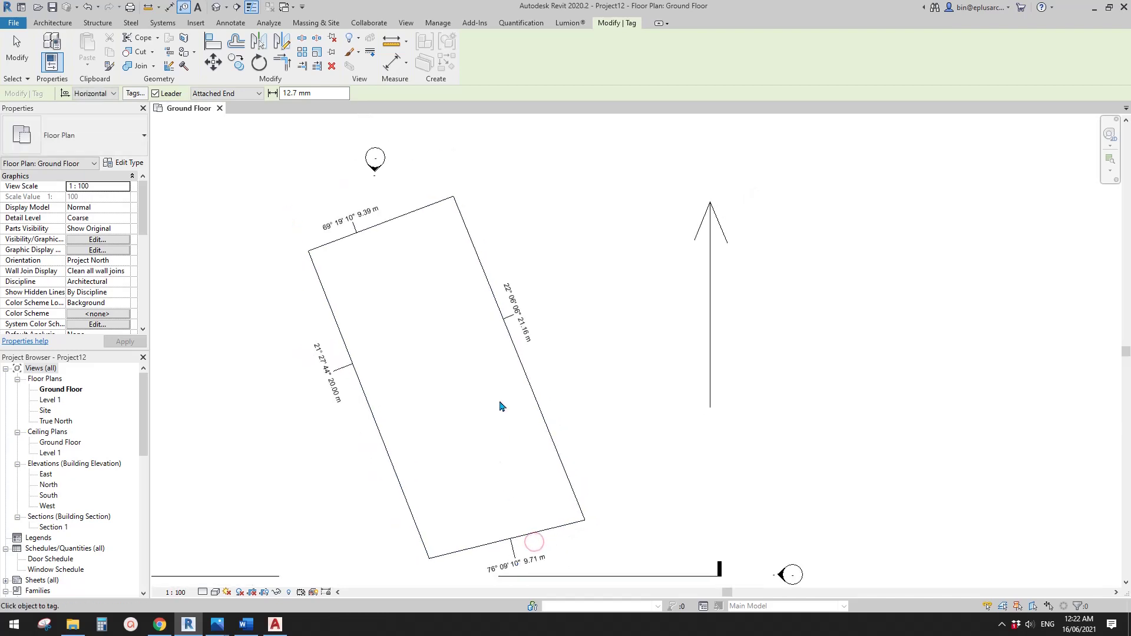
pyautogui.press('Escape')
# Examine the bearing and distance tags along the property line segments relative to the north arrow.
pyautogui.scroll(3, 369, 250)
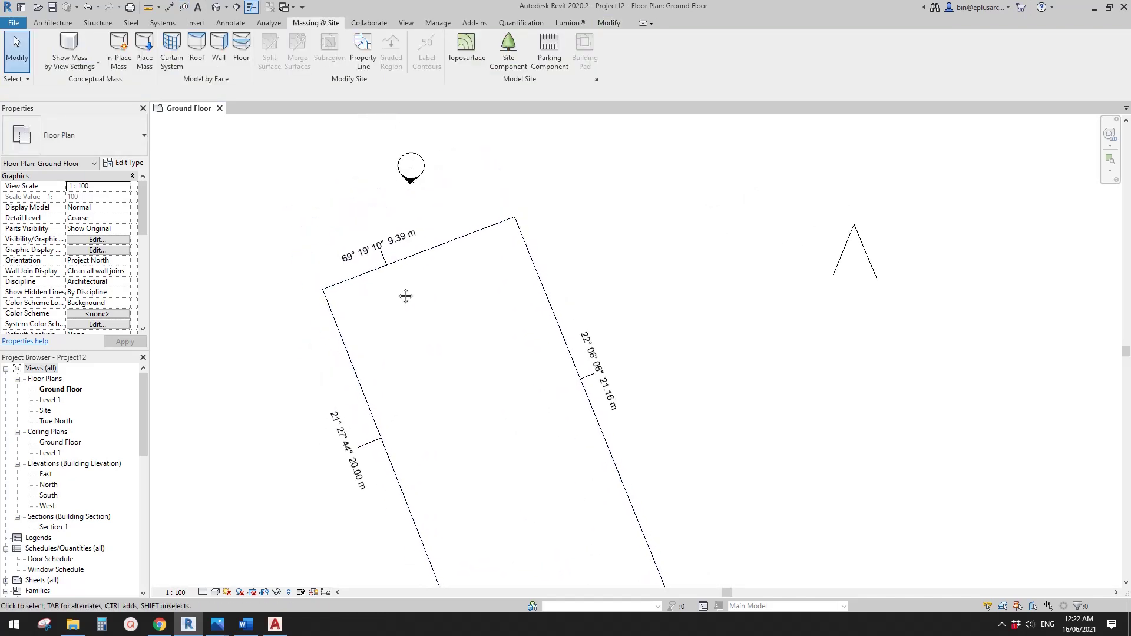
pyautogui.scroll(-1, 469, 280)
pyautogui.scroll(1, 514, 320)
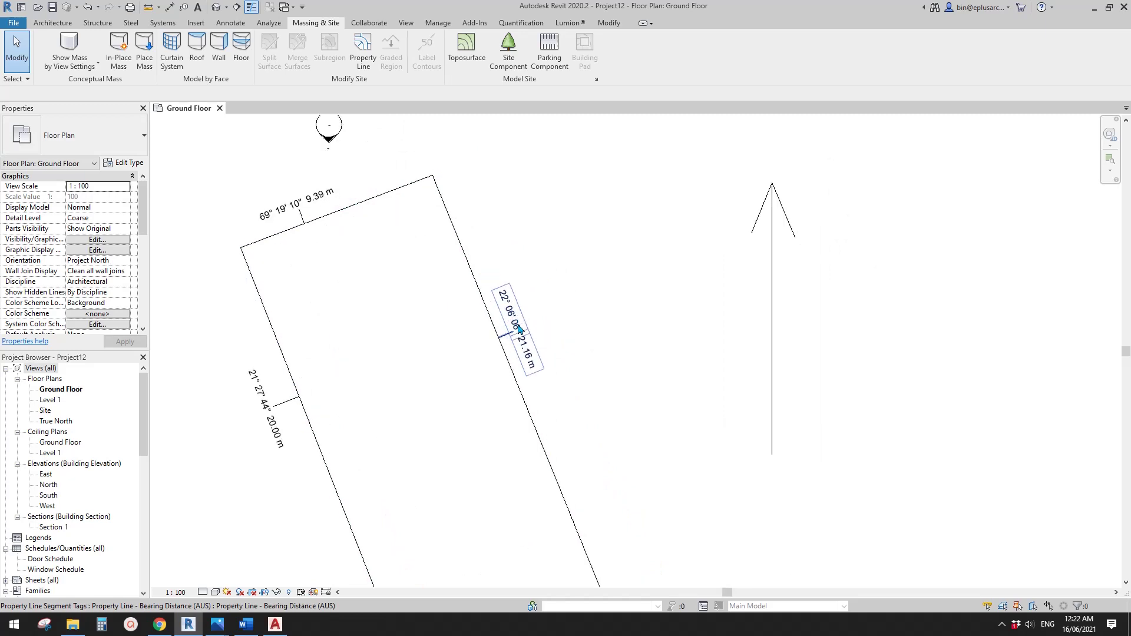
pyautogui.click(516, 324)
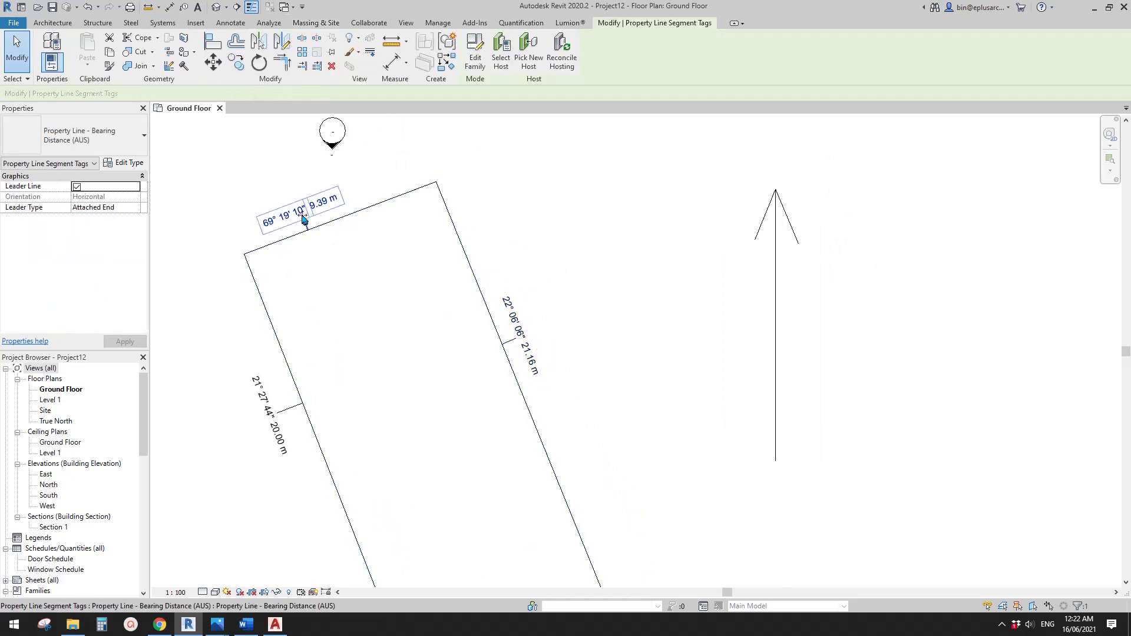
pyautogui.click(301, 218)
pyautogui.scroll(-1, 301, 218)
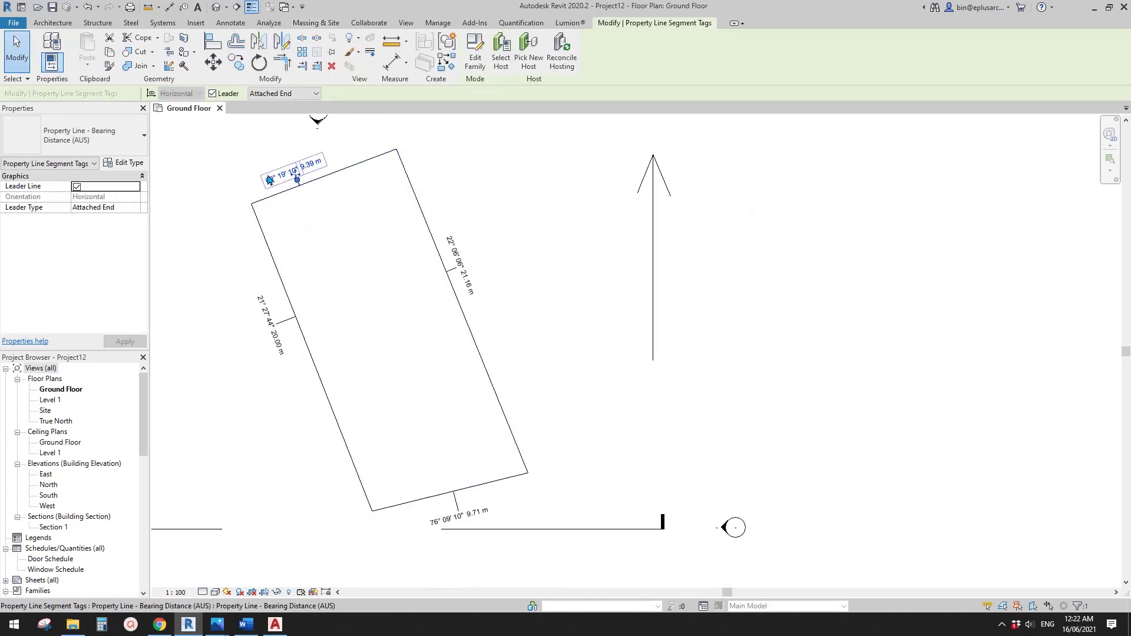
pyautogui.moveTo(278, 343); pyautogui.dragTo(363, 385, button='middle')
pyautogui.moveTo(459, 318); pyautogui.dragTo(471, 339, button='middle')
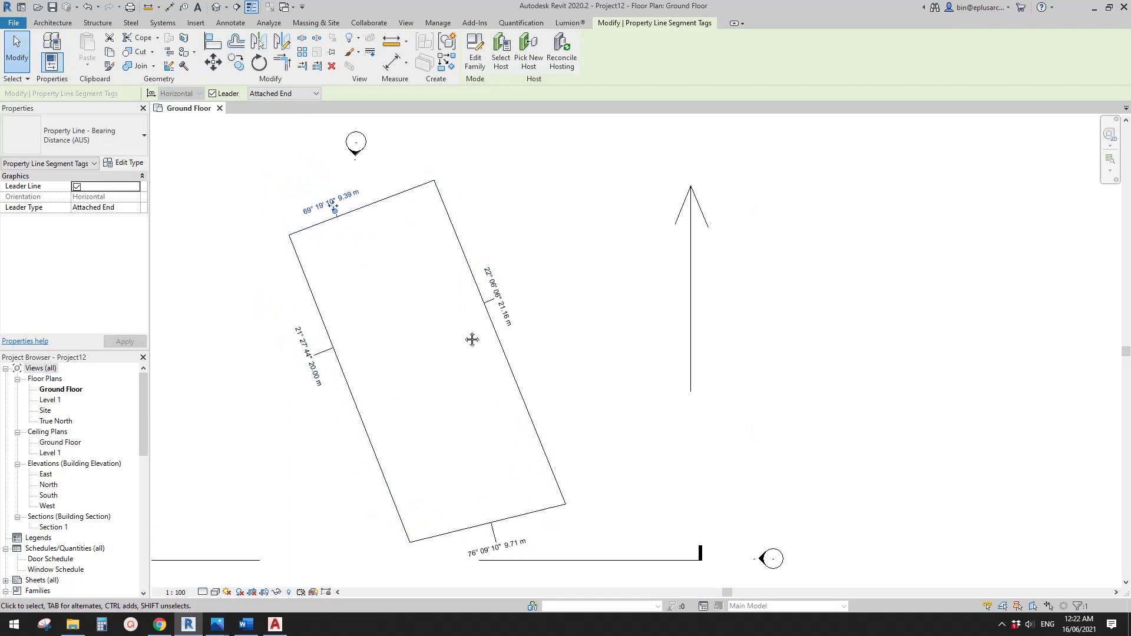
pyautogui.press('Escape')
# Set the property data angle display to Degrees in the Site Settings.
pyautogui.click(596, 79)
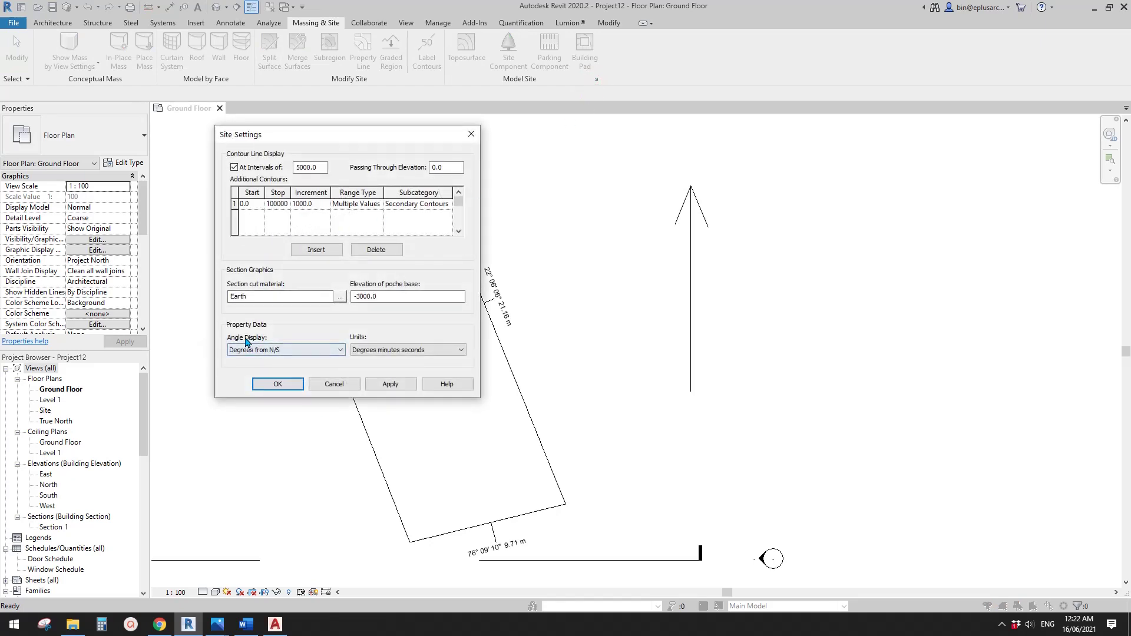
pyautogui.click(339, 350)
pyautogui.click(277, 365)
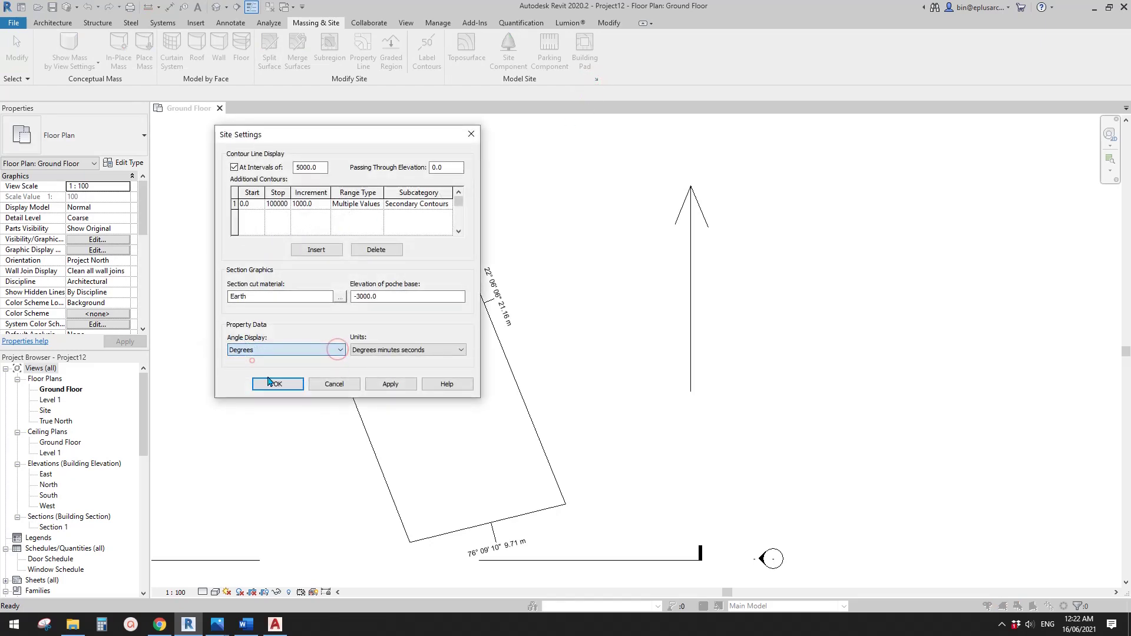
pyautogui.click(282, 384)
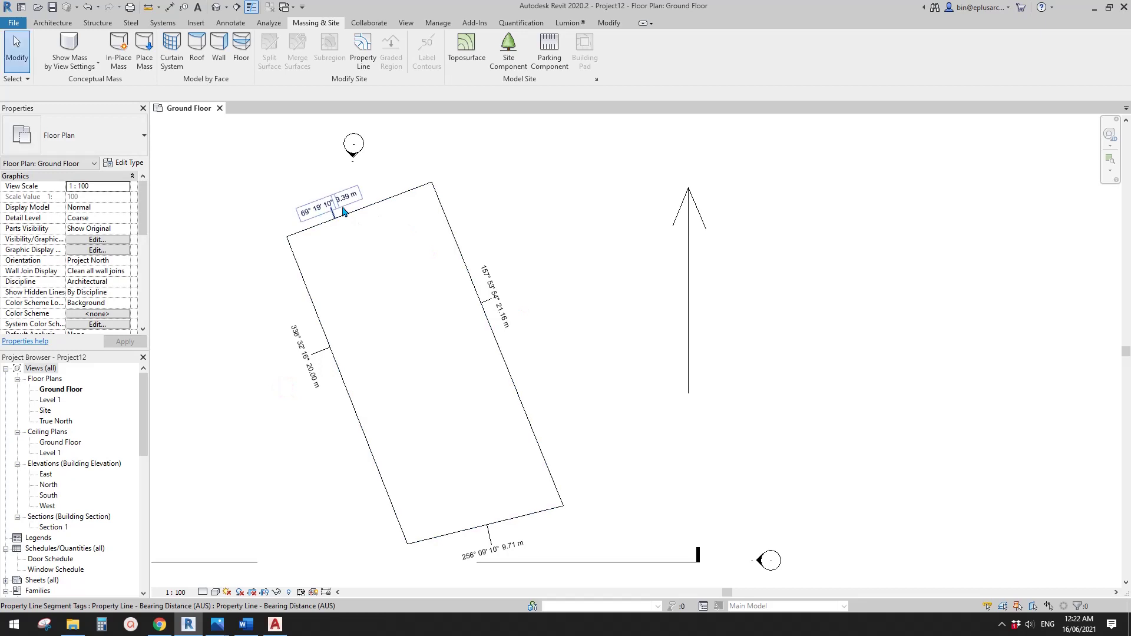
pyautogui.moveTo(335, 244); pyautogui.dragTo(333, 241, button='middle')
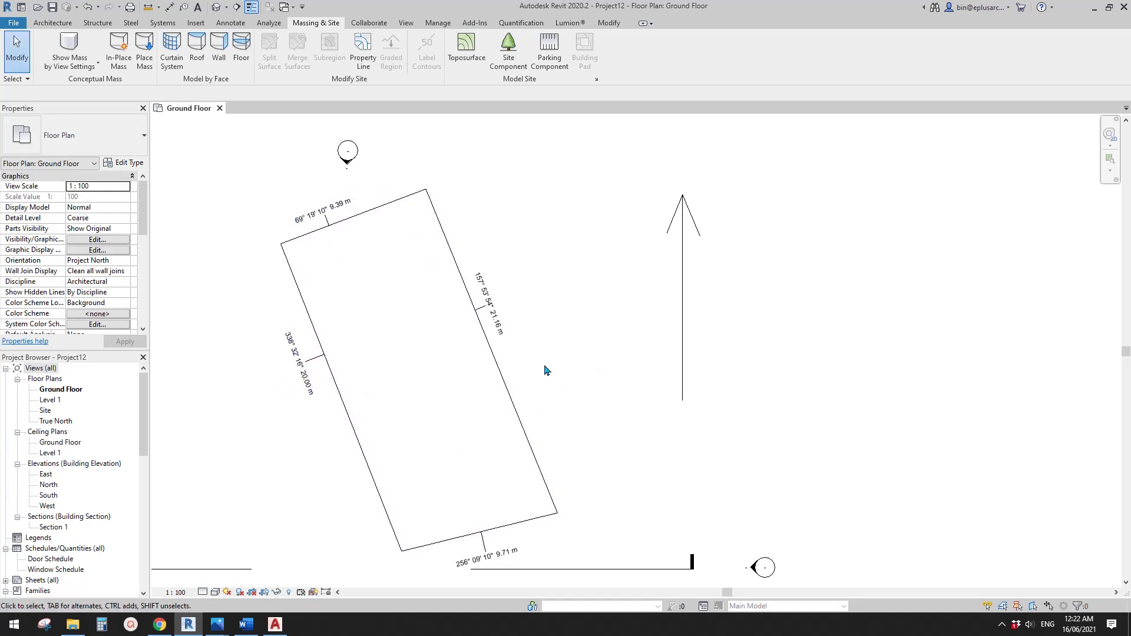
pyautogui.scroll(1, 518, 426)
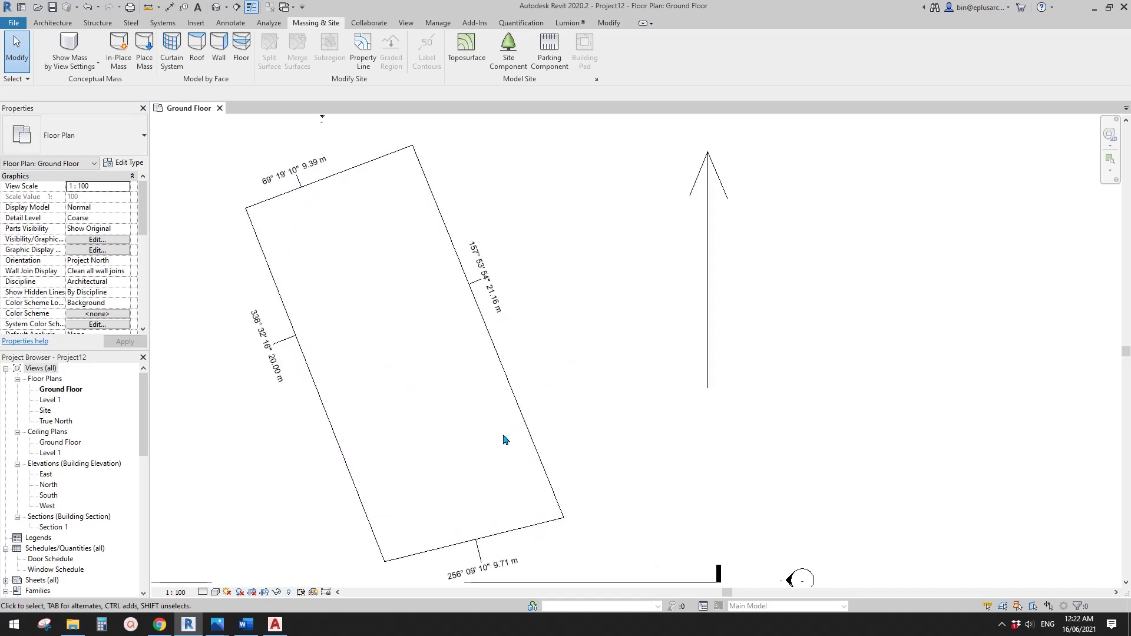
pyautogui.scroll(-1, 389, 465)
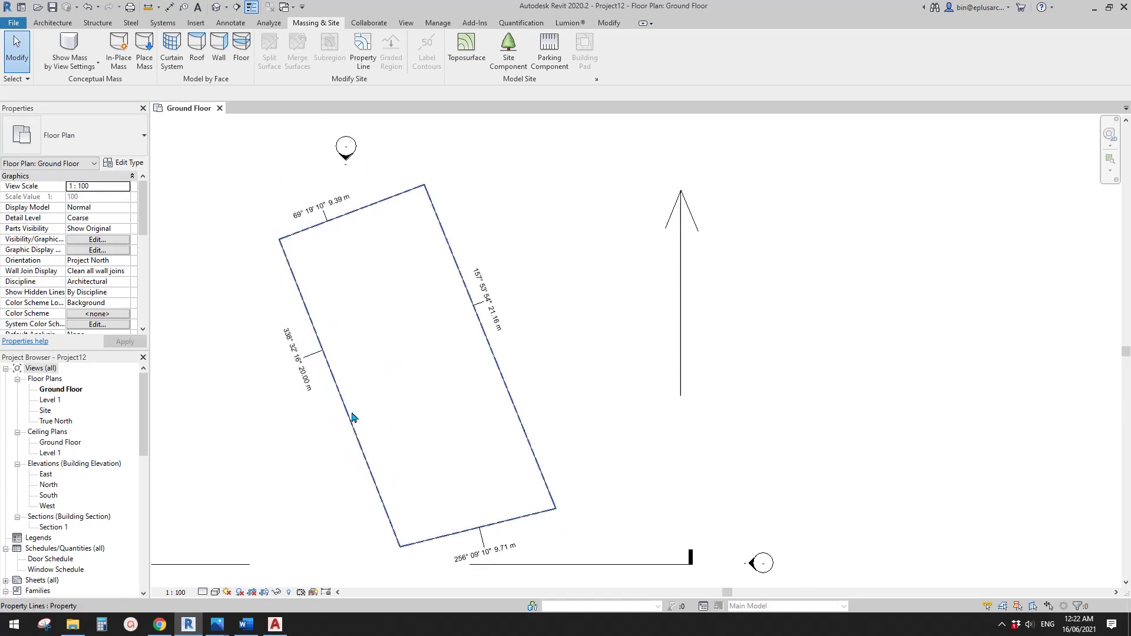
pyautogui.scroll(1, 353, 422)
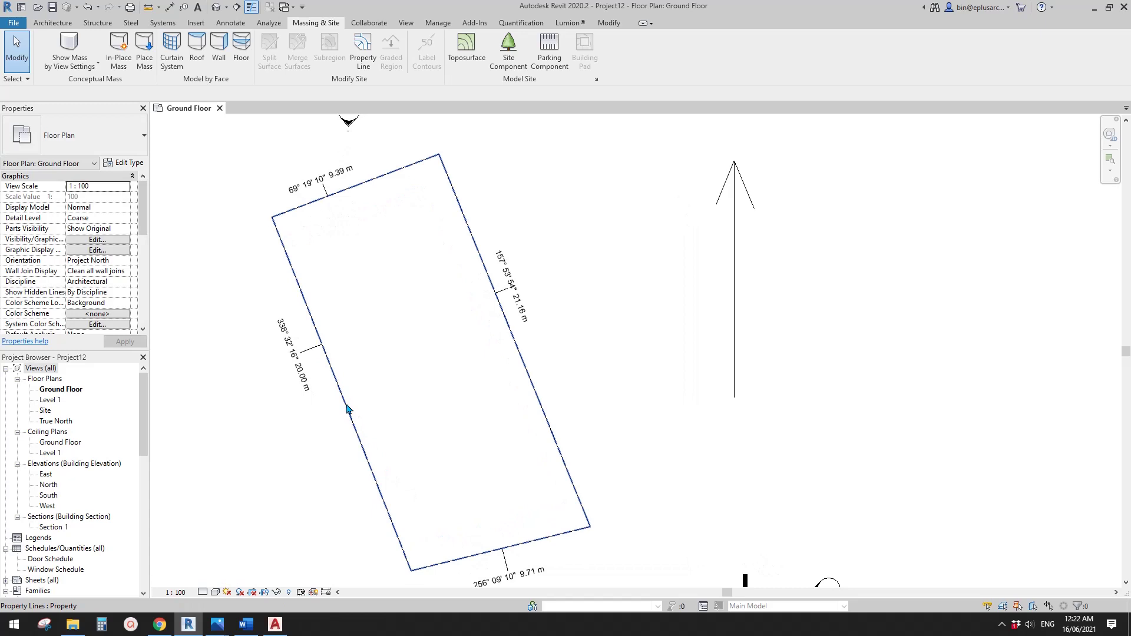
# Draw a closed rectangle of thin detail lines about 6300 by 5400 mm inside the southern part of the lot, parallel to its long west boundary.
pyautogui.scroll(-1, 394, 518)
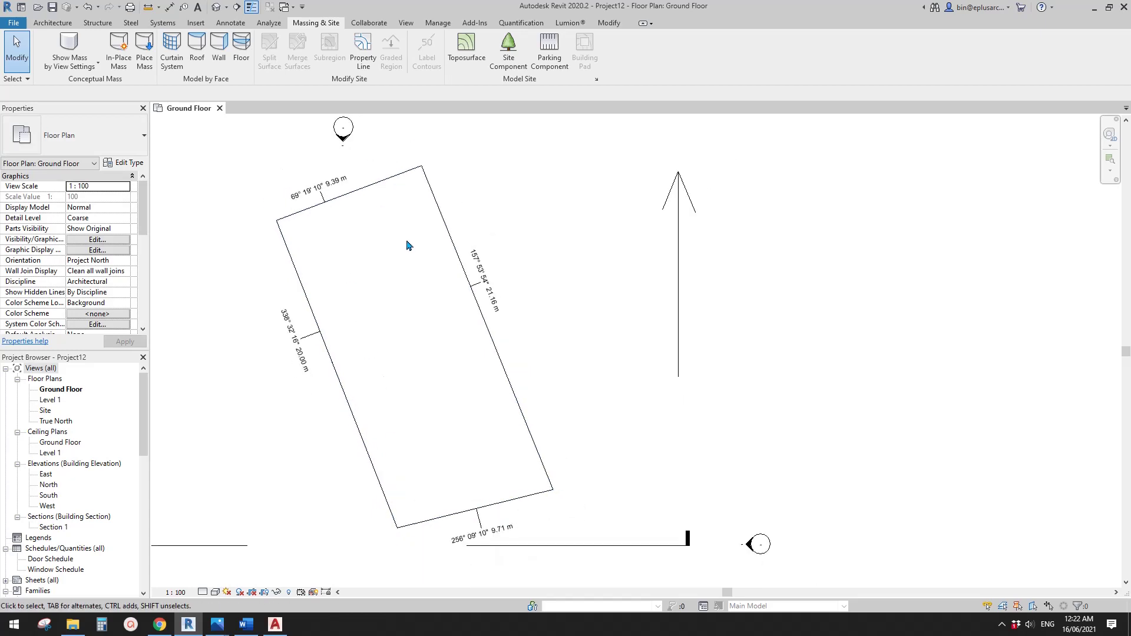
pyautogui.moveTo(430, 375); pyautogui.dragTo(436, 364, button='middle')
pyautogui.moveTo(446, 414); pyautogui.dragTo(459, 438, button='middle')
pyautogui.moveTo(452, 385); pyautogui.dragTo(456, 397, button='middle')
pyautogui.scroll(-1, 465, 387)
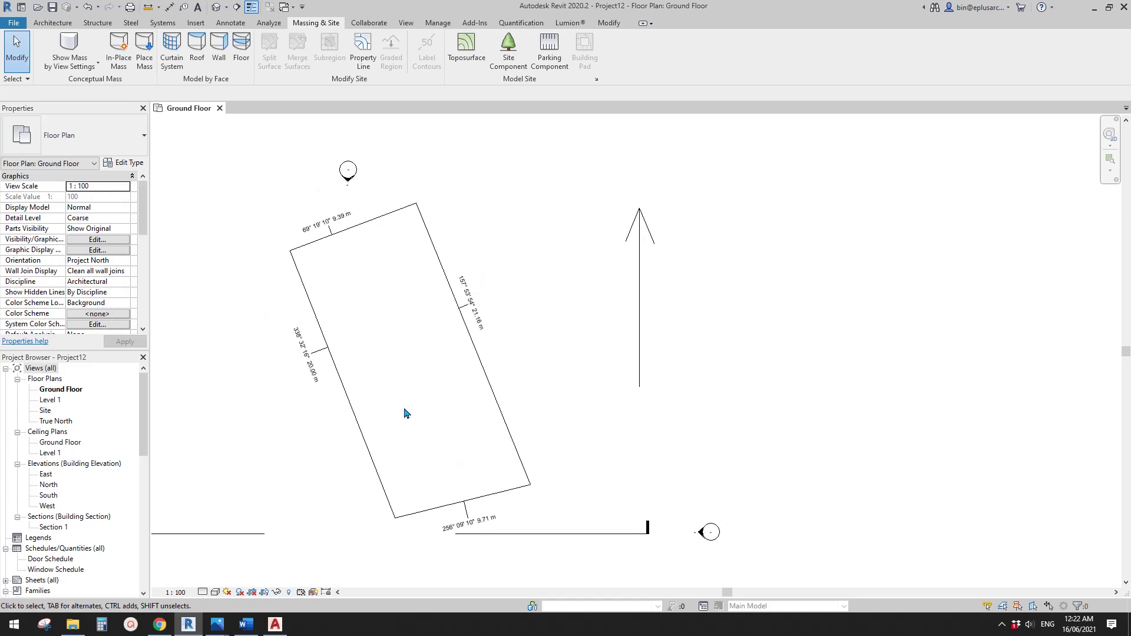
pyautogui.press('d')
pyautogui.press('l')
pyautogui.scroll(3, 411, 429)
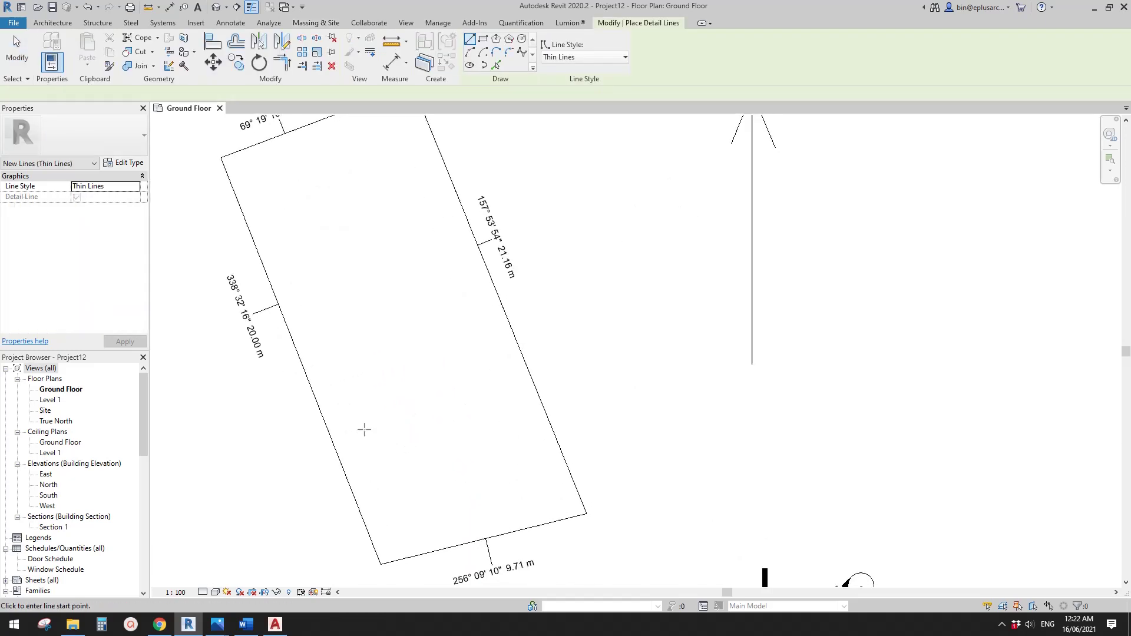
pyautogui.click(344, 410)
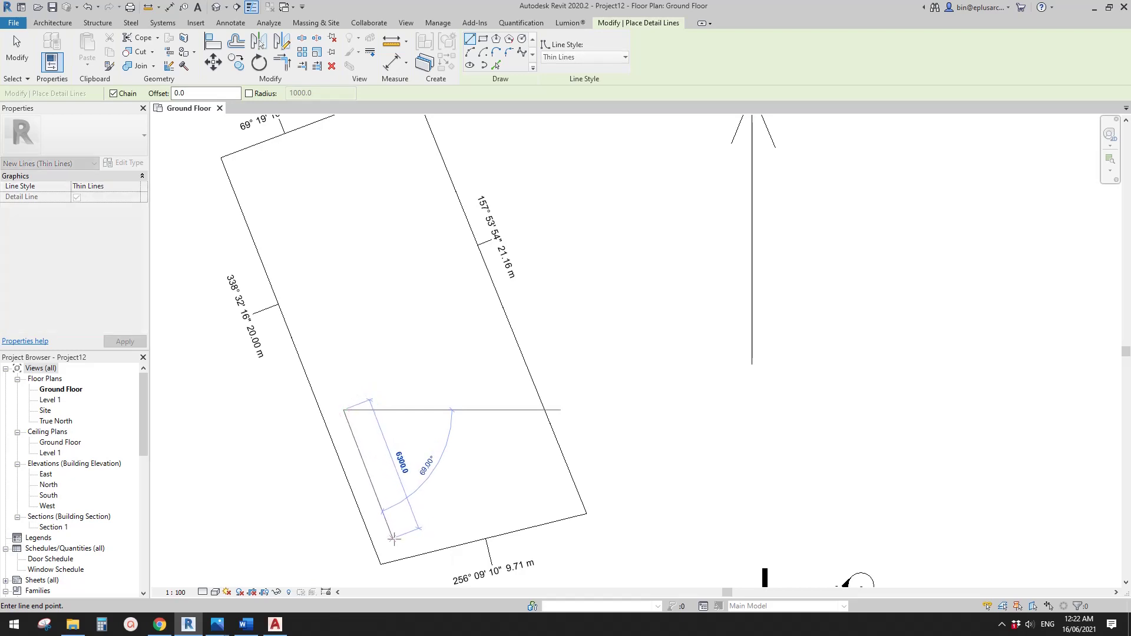
pyautogui.click(395, 538)
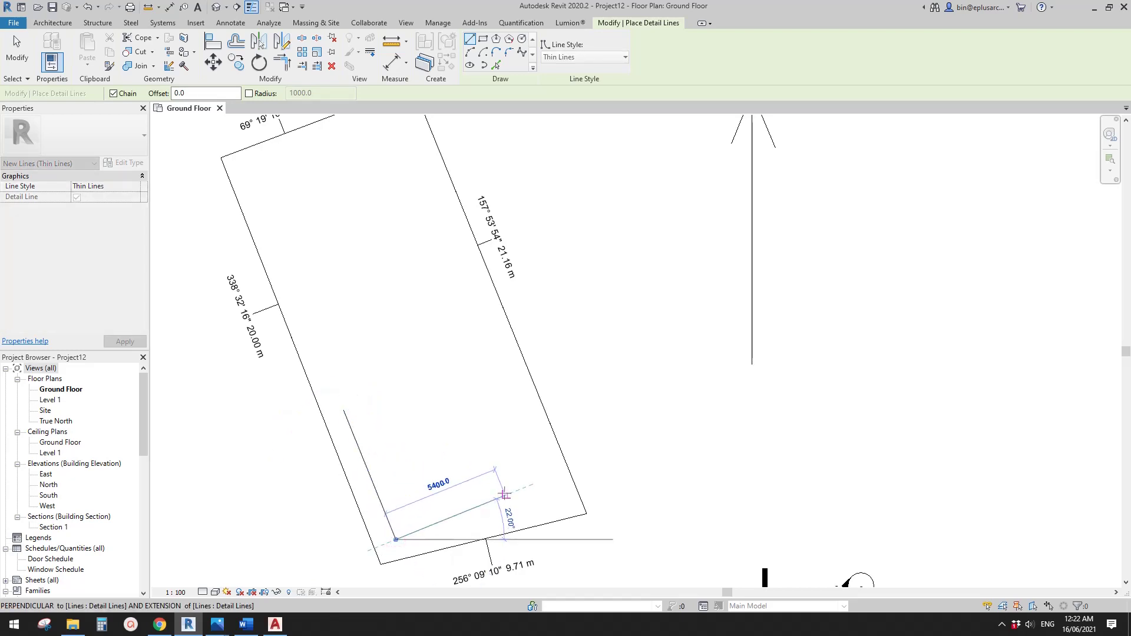
pyautogui.click(505, 495)
pyautogui.click(453, 366)
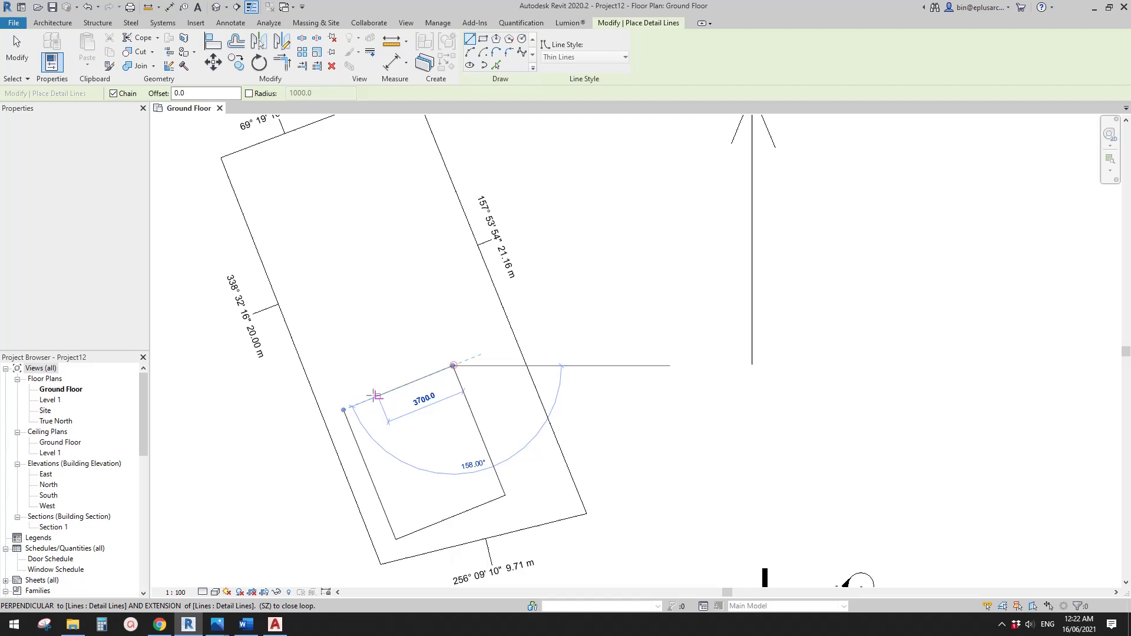
pyautogui.click(344, 410)
pyautogui.press('Escape')
# Stretch the detail-line rectangle northward to about 13200 mm long and move its east side slightly outward.
pyautogui.moveTo(393, 391); pyautogui.dragTo(336, 256)
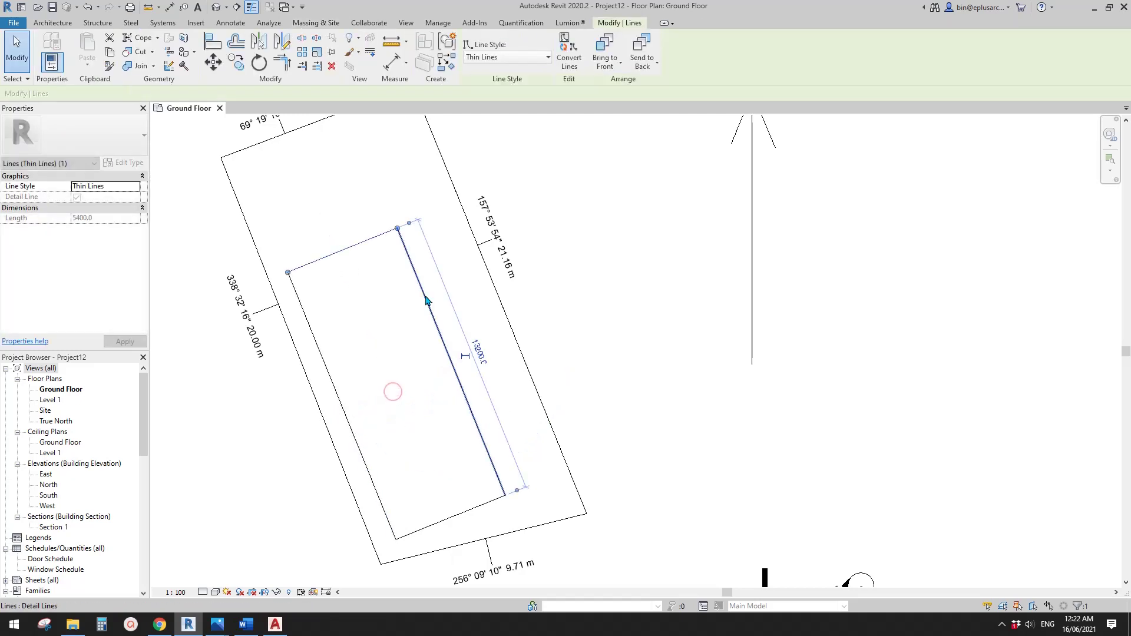
pyautogui.moveTo(429, 298); pyautogui.dragTo(449, 291)
pyautogui.click(660, 391)
# Delete the whole detail-line rectangle from inside the property lines.
pyautogui.scroll(-2, 545, 422)
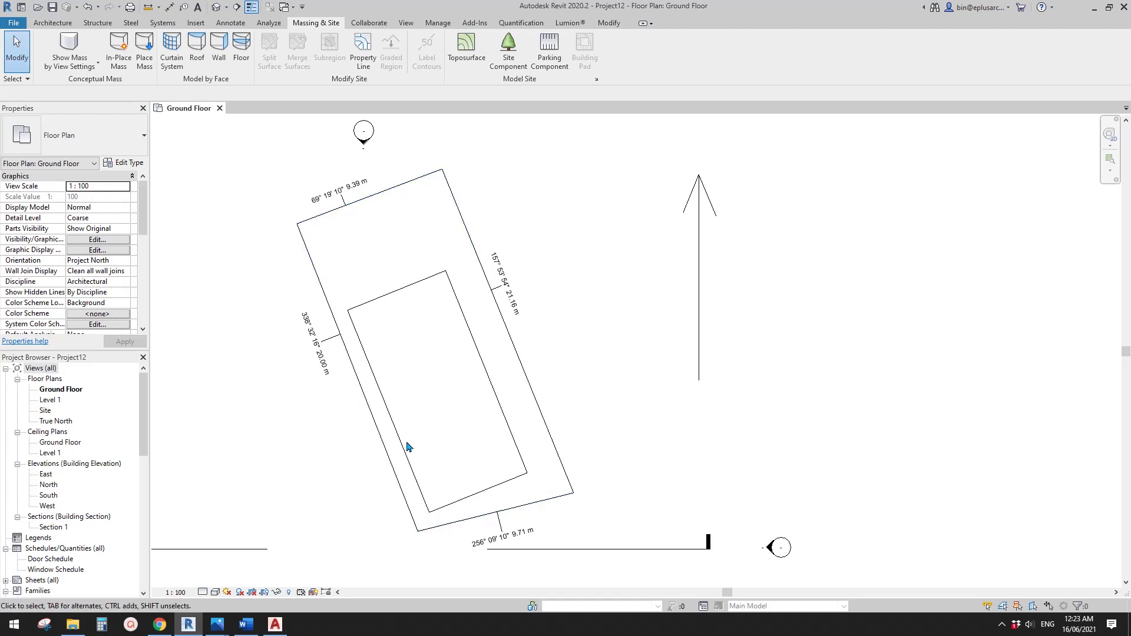
pyautogui.moveTo(440, 263); pyautogui.dragTo(427, 263, button='middle')
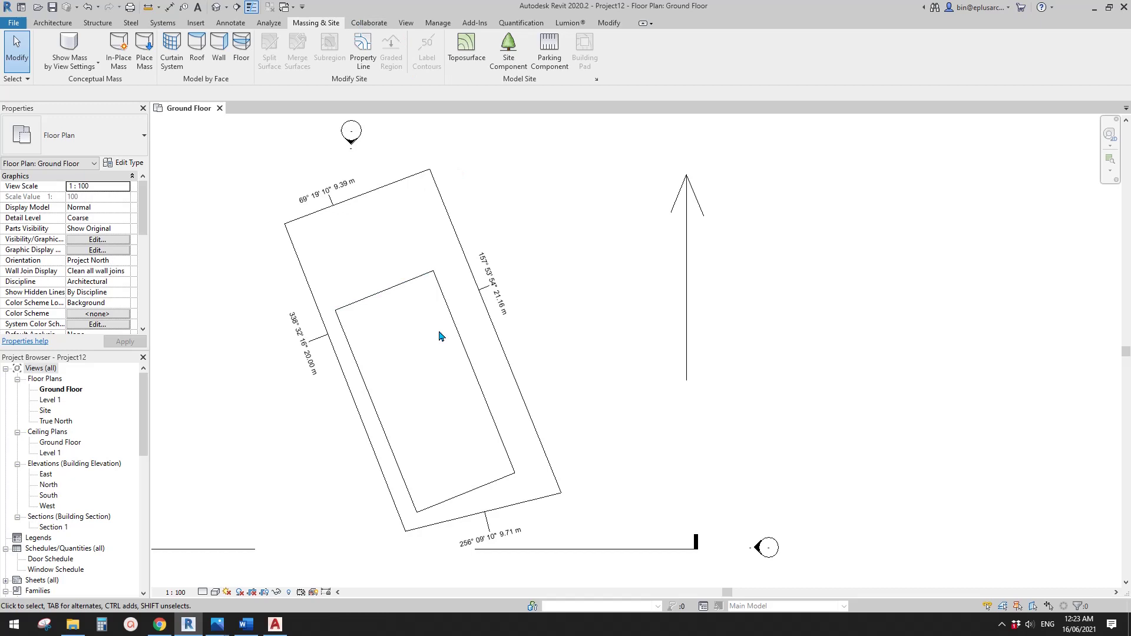
pyautogui.click(411, 282)
pyautogui.press('Delete')
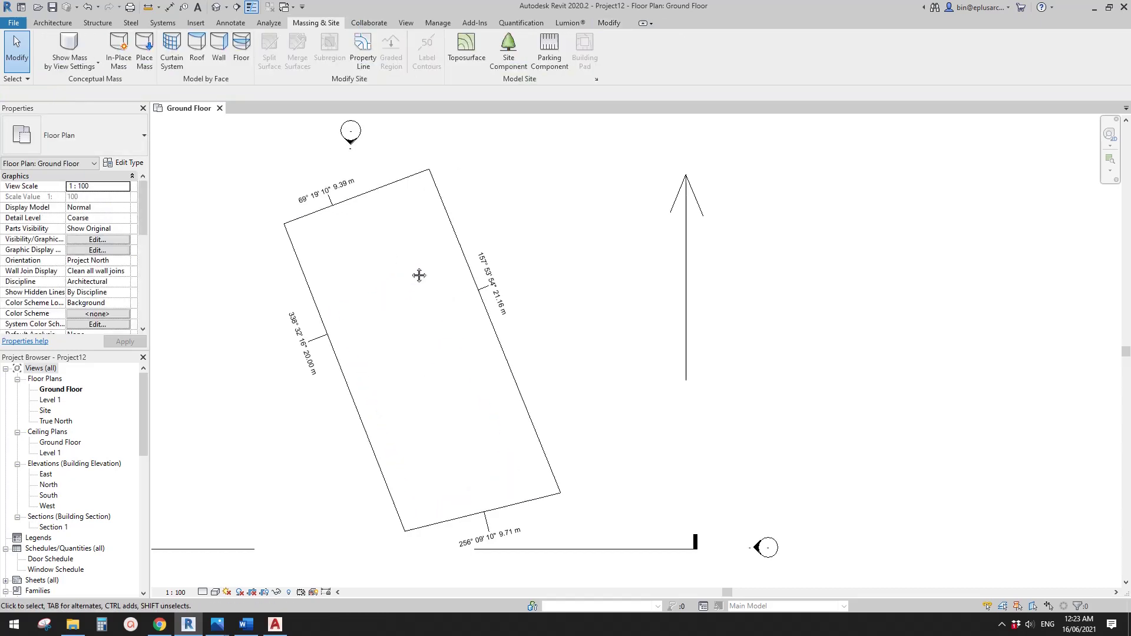
# Rotate Project North by aligning it to the lot's long west boundary, the 20.00 m property line.
pyautogui.click(437, 23)
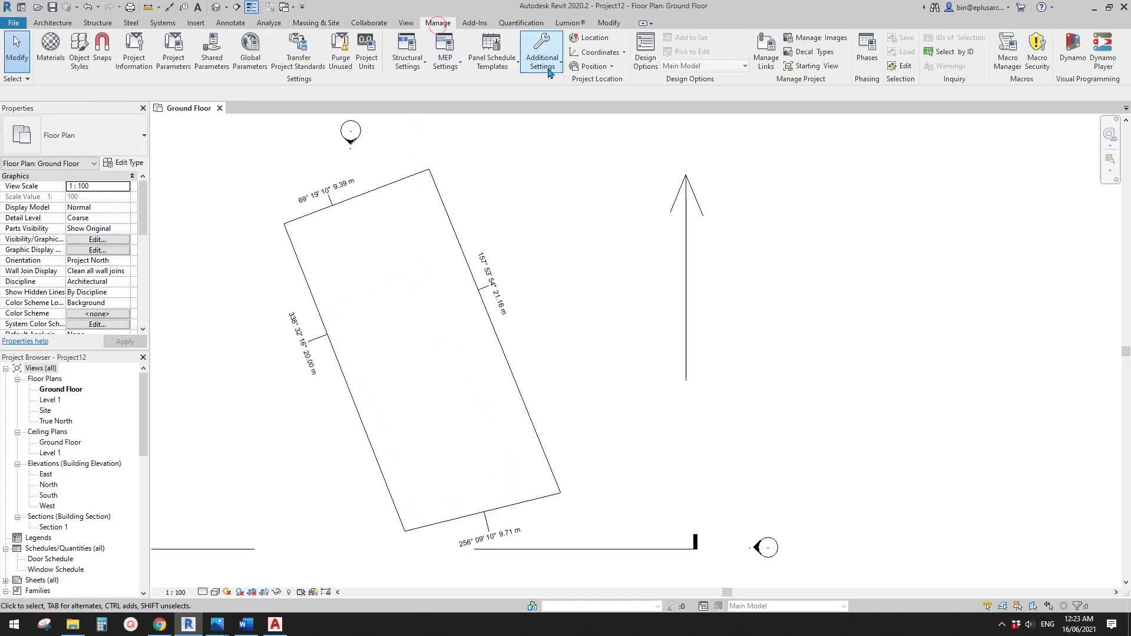
pyautogui.click(600, 67)
pyautogui.click(616, 156)
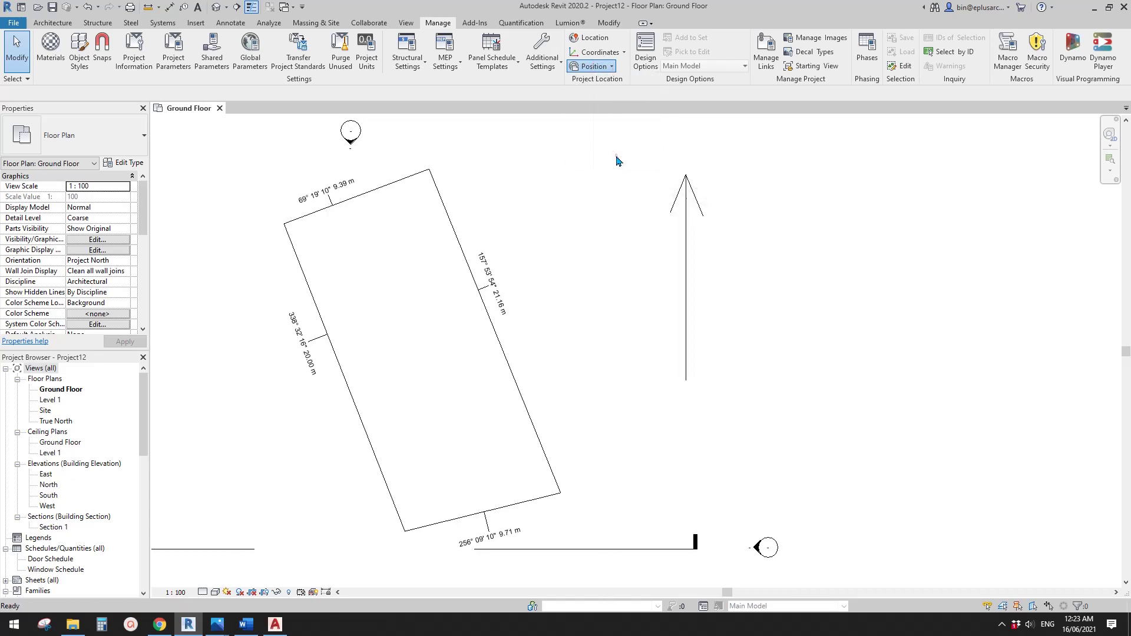
pyautogui.click(493, 356)
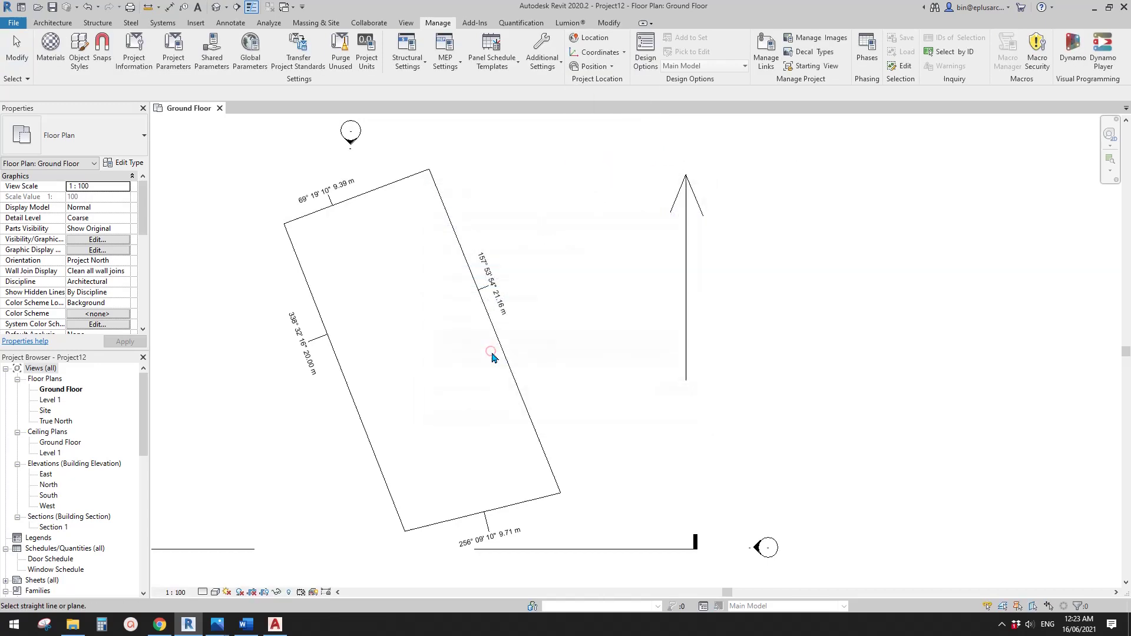
pyautogui.click(358, 415)
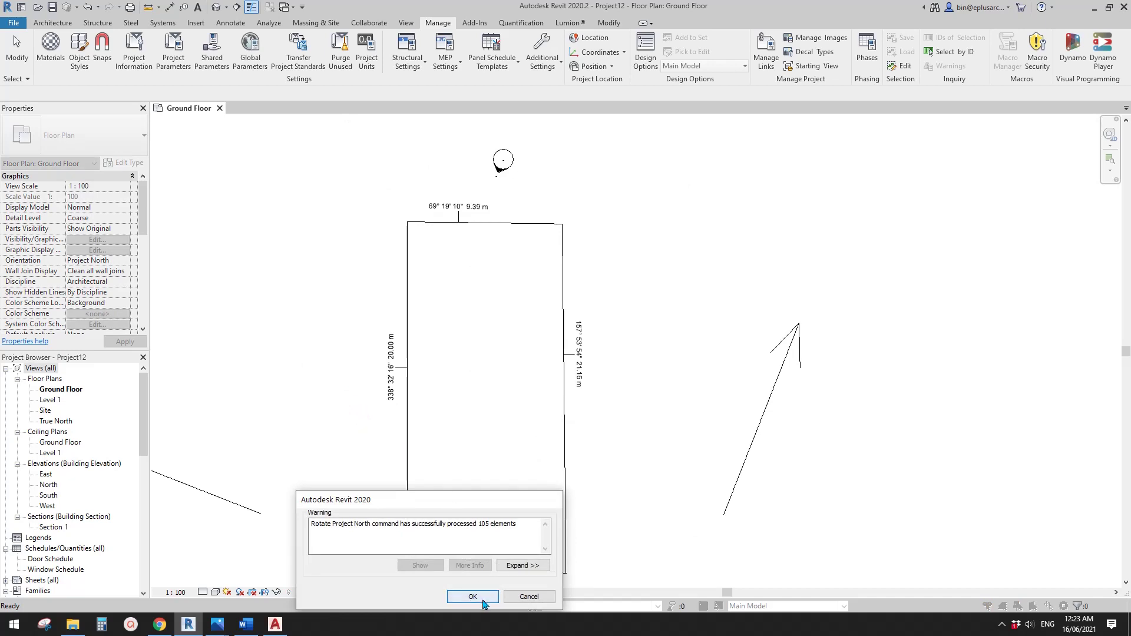
pyautogui.click(473, 597)
# Examine the rotated property line, its bearing tags and the slanted north arrow in the Ground Floor plan.
pyautogui.scroll(-2, 545, 356)
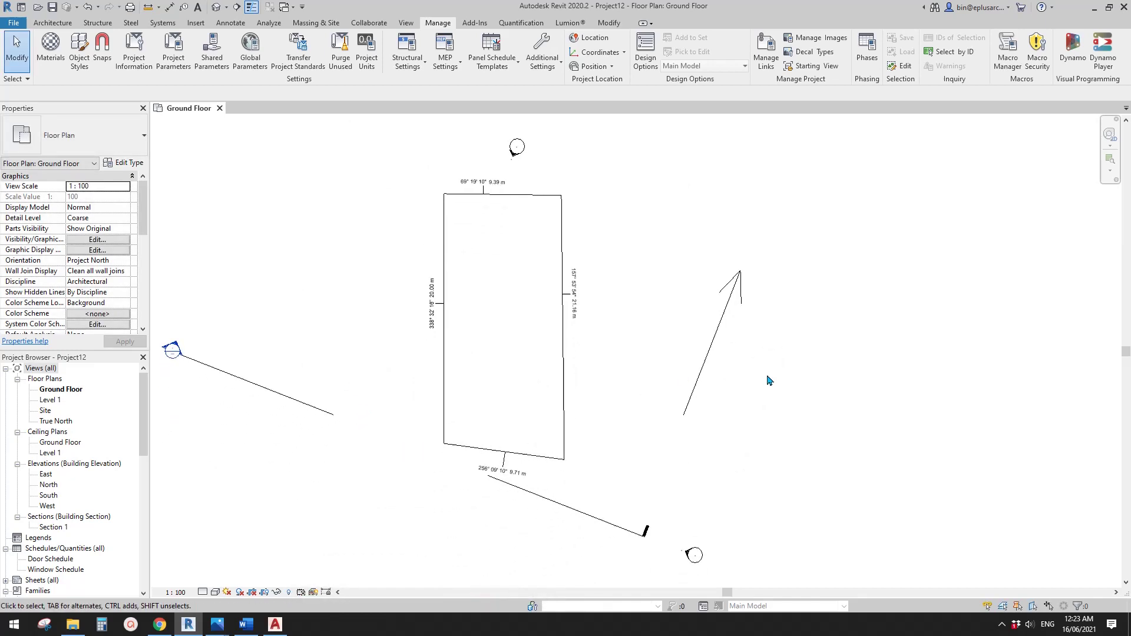
pyautogui.moveTo(474, 260); pyautogui.dragTo(470, 290, button='middle')
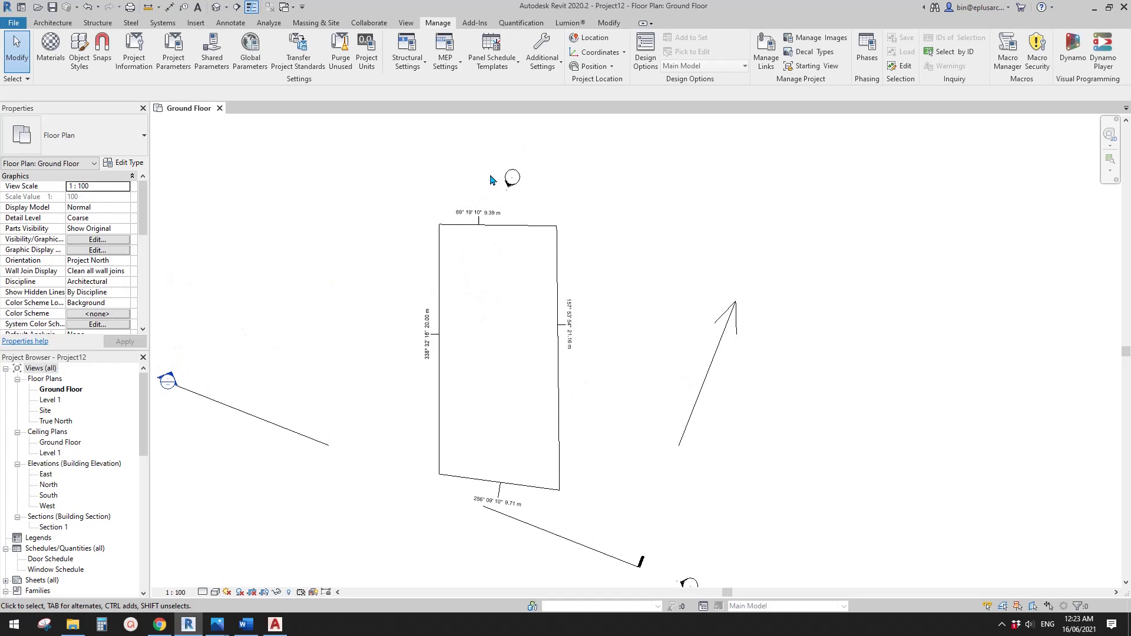
pyautogui.moveTo(499, 133); pyautogui.dragTo(496, 153, button='middle')
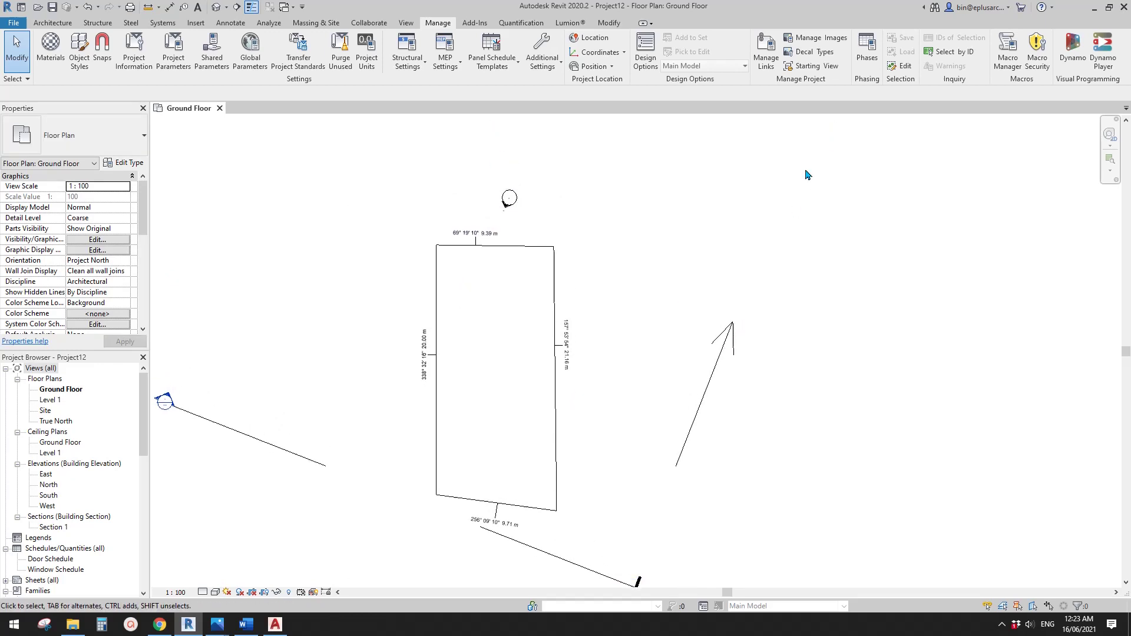
pyautogui.scroll(2, 482, 307)
pyautogui.click(431, 232)
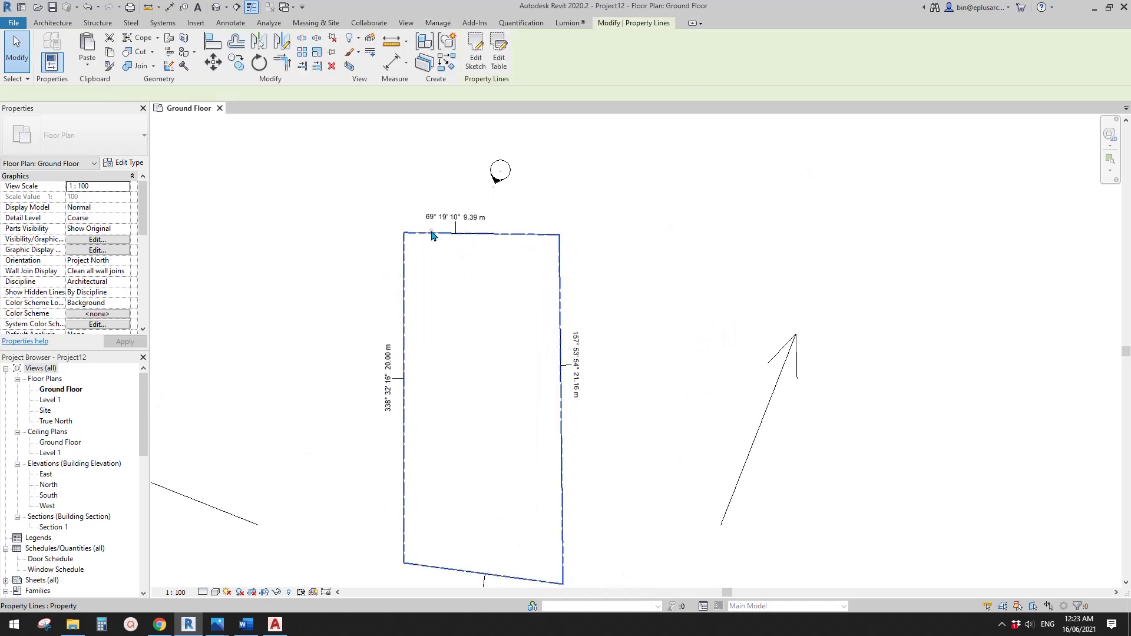
pyautogui.moveTo(513, 274)
pyautogui.mouseDown(button='middle')
pyautogui.moveTo(509, 257)
pyautogui.moveTo(525, 279)
pyautogui.mouseUp(button='middle')
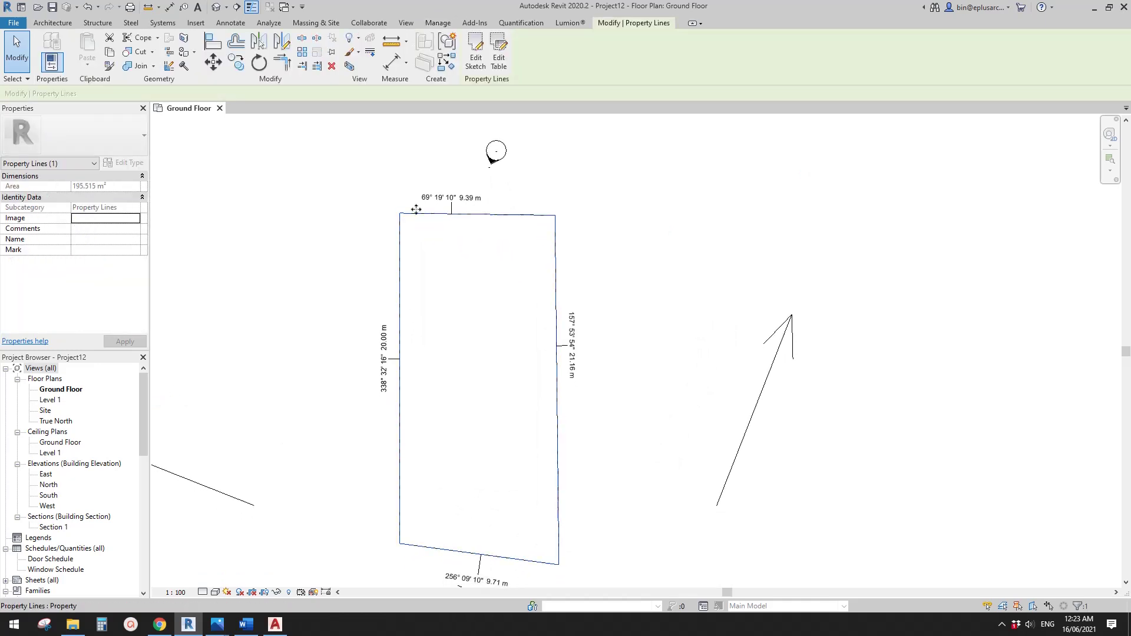
pyautogui.scroll(1, 483, 236)
pyautogui.moveTo(480, 235); pyautogui.dragTo(482, 227, button='middle')
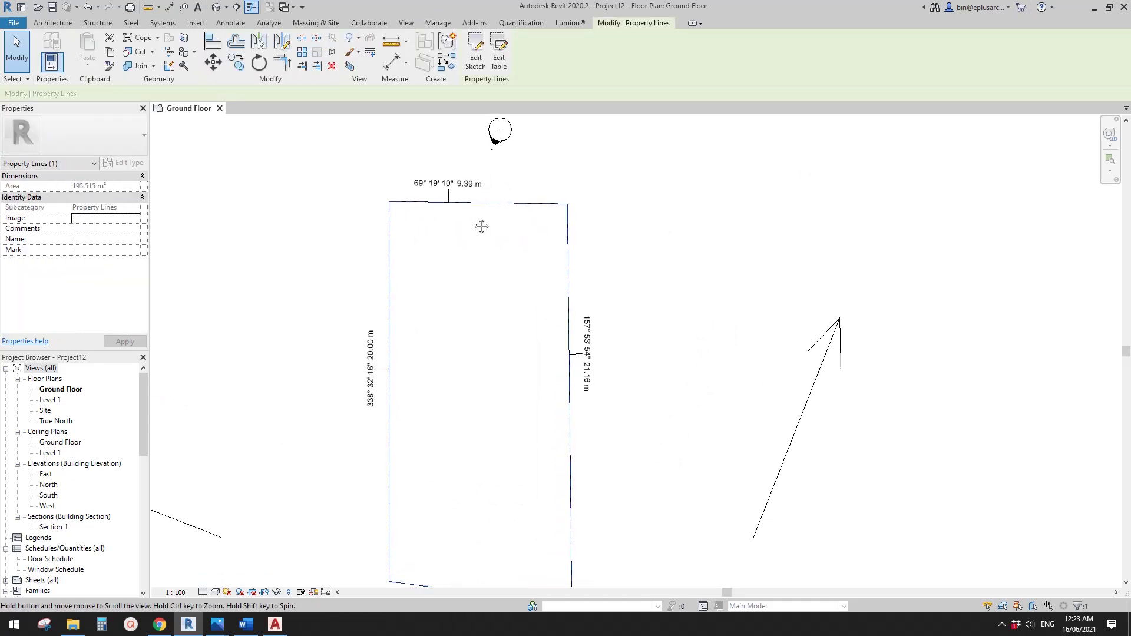
pyautogui.click(176, 230)
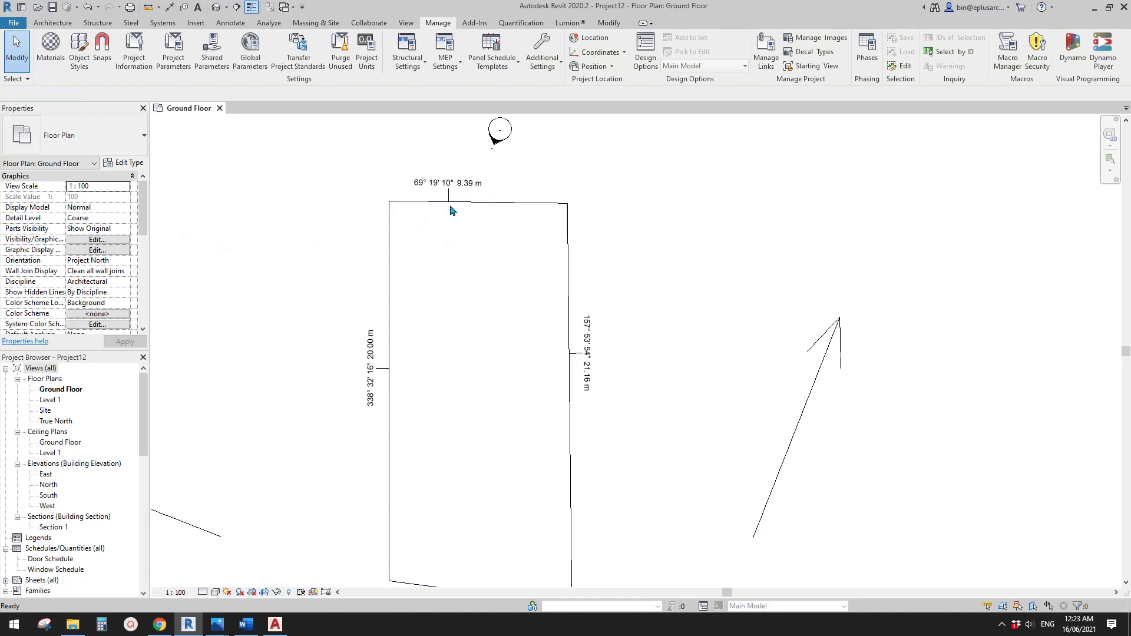
# Undo the Project North rotation and redo it to compare the bearing tags in both states.
pyautogui.hotkey('ctrl', 'z')
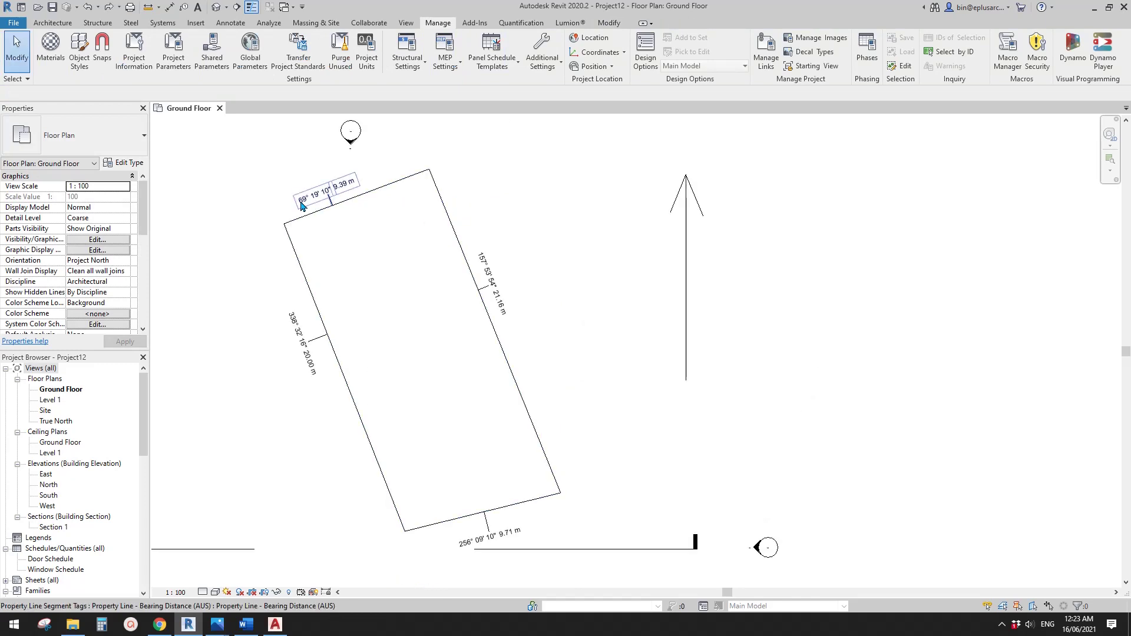
pyautogui.hotkey('ctrl', 'y')
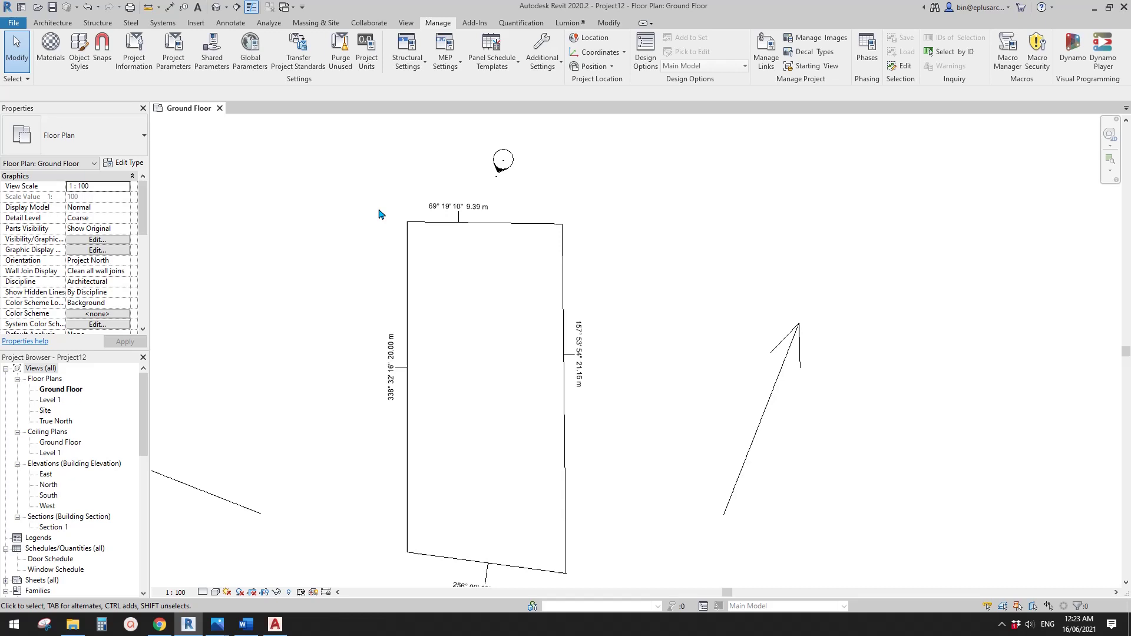
pyautogui.scroll(-1, 495, 230)
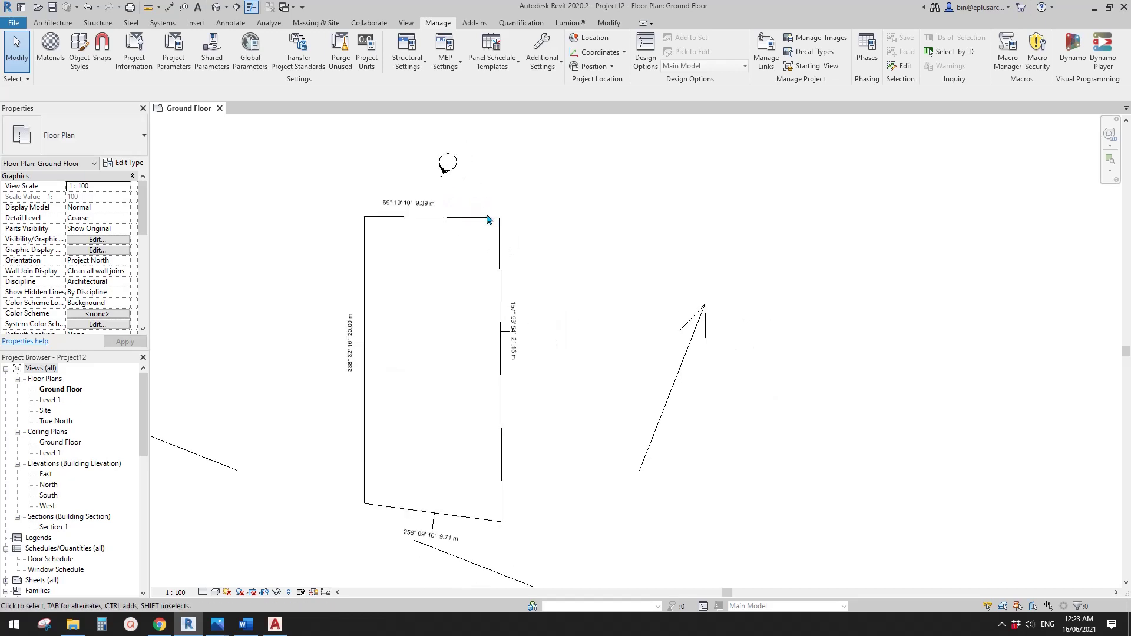
pyautogui.scroll(1, 477, 303)
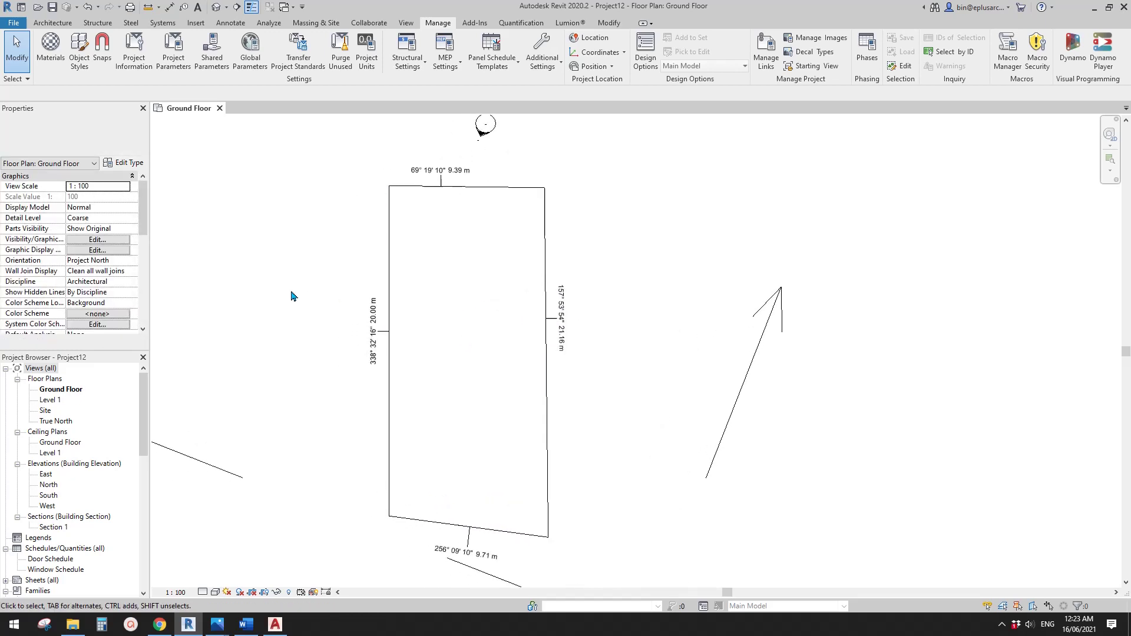
# Switch the Ground Floor view's orientation to True North and back to Project North to compare them.
pyautogui.click(88, 260)
pyautogui.click(83, 280)
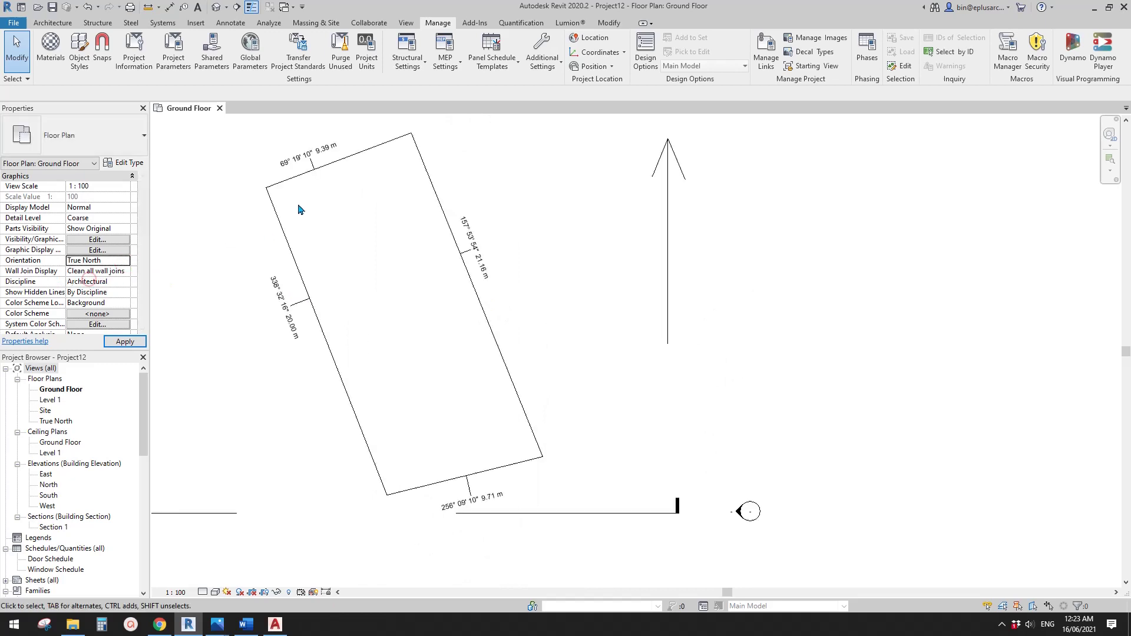
pyautogui.click(124, 260)
pyautogui.click(86, 271)
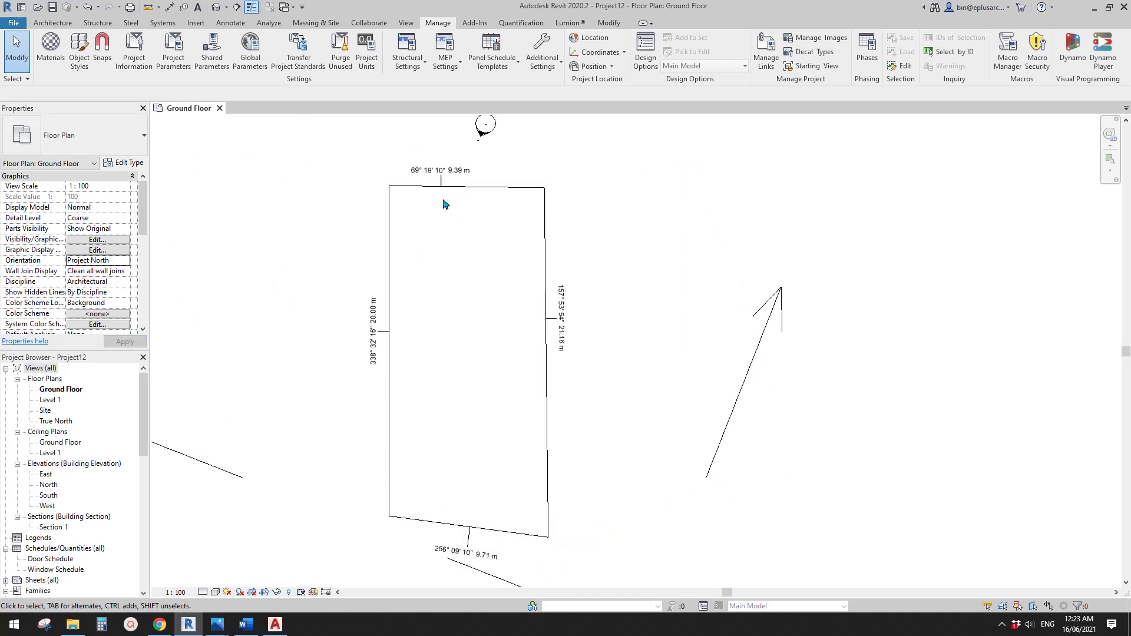
# Draw a rectangular room of Double brick - 270 walls, about 5030 by 4530 mm, near the lot's south end.
pyautogui.scroll(-3, 452, 300)
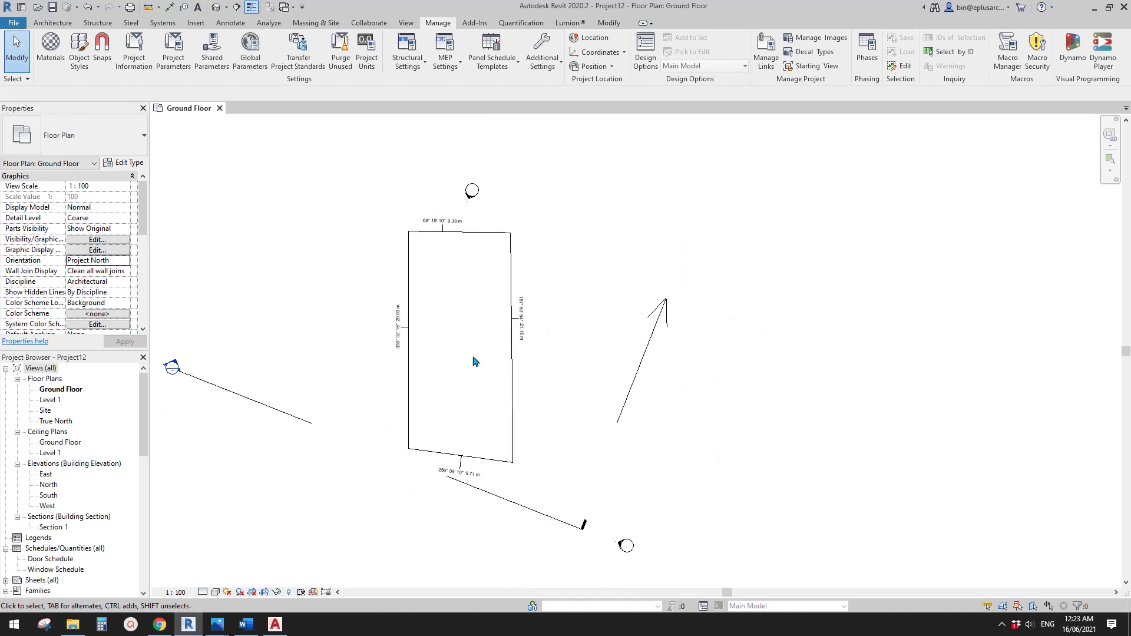
pyautogui.scroll(2, 433, 335)
pyautogui.press('w')
pyautogui.press('a')
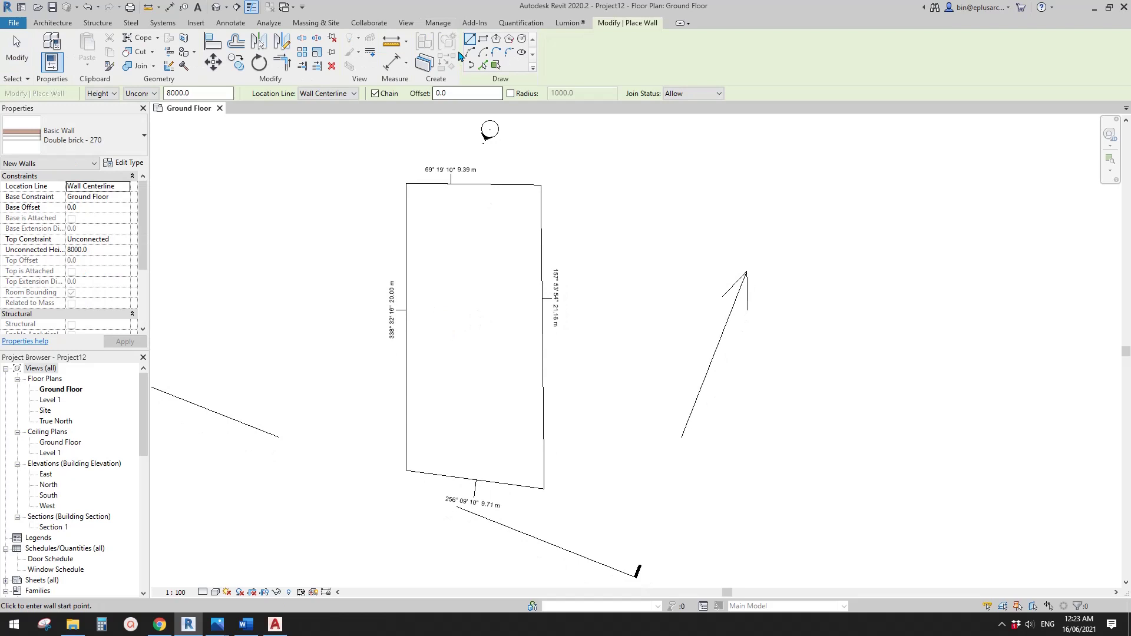
pyautogui.scroll(1, 441, 348)
pyautogui.click(419, 380)
pyautogui.click(507, 460)
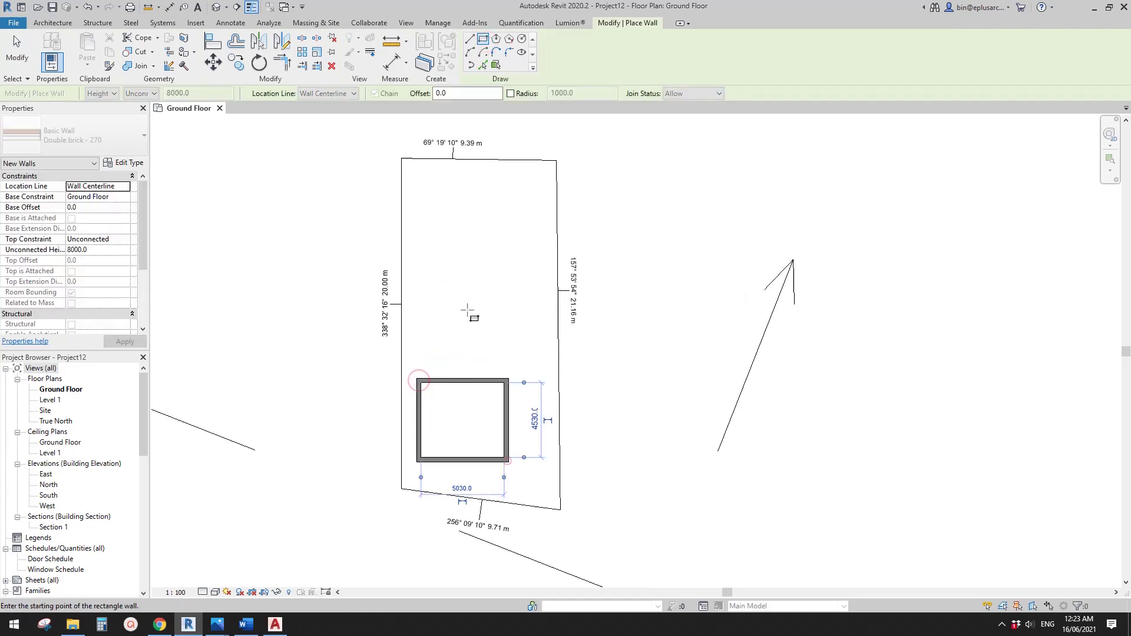
# Draw a second rectangular room of Double brick - 270 walls just north of the first, and end wall placement.
pyautogui.scroll(1, 466, 305)
pyautogui.click(411, 270)
pyautogui.click(509, 378)
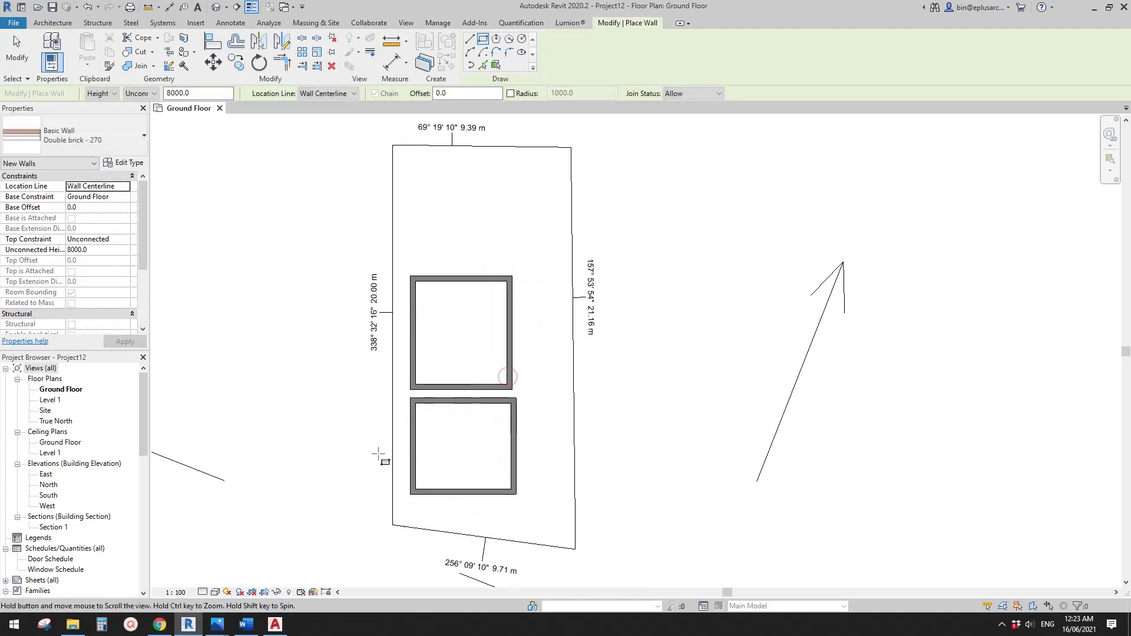
pyautogui.press('Escape')
pyautogui.scroll(-1, 518, 413)
pyautogui.moveTo(518, 412); pyautogui.dragTo(459, 386, button='middle')
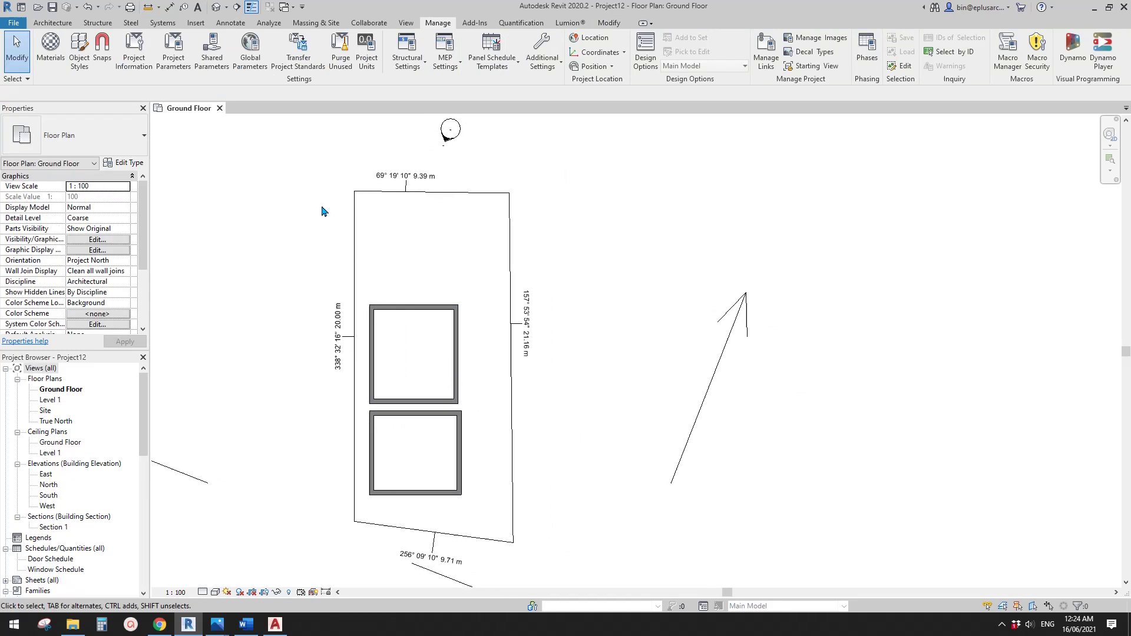
# Close the current project without saving it and create a new project from a chosen template.
pyautogui.click(220, 110)
pyautogui.click(588, 313)
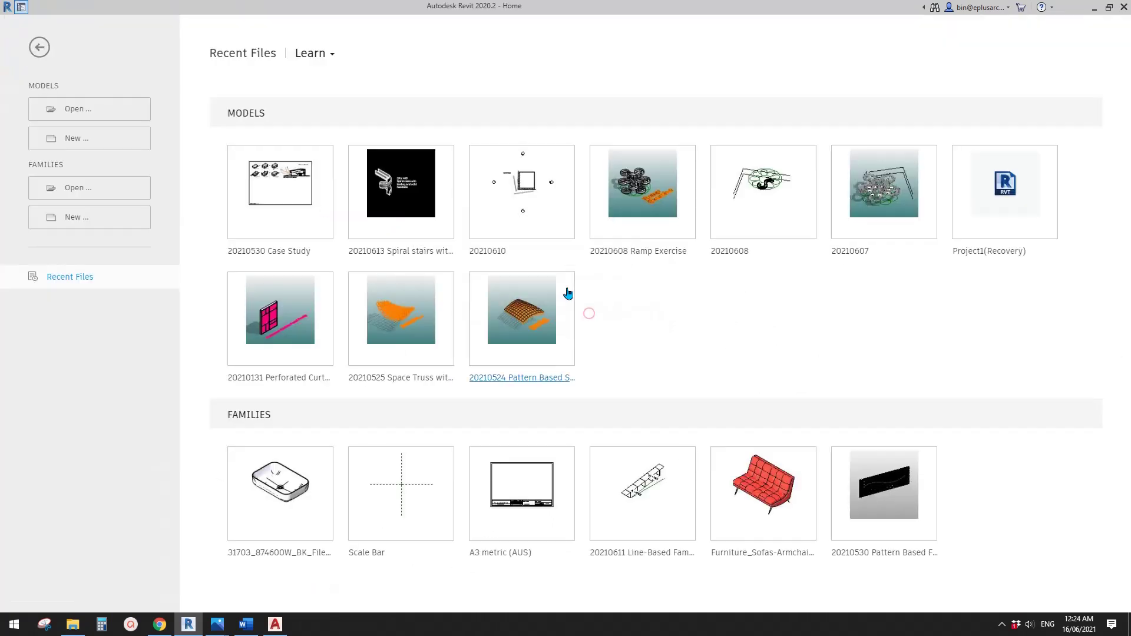
pyautogui.click(96, 140)
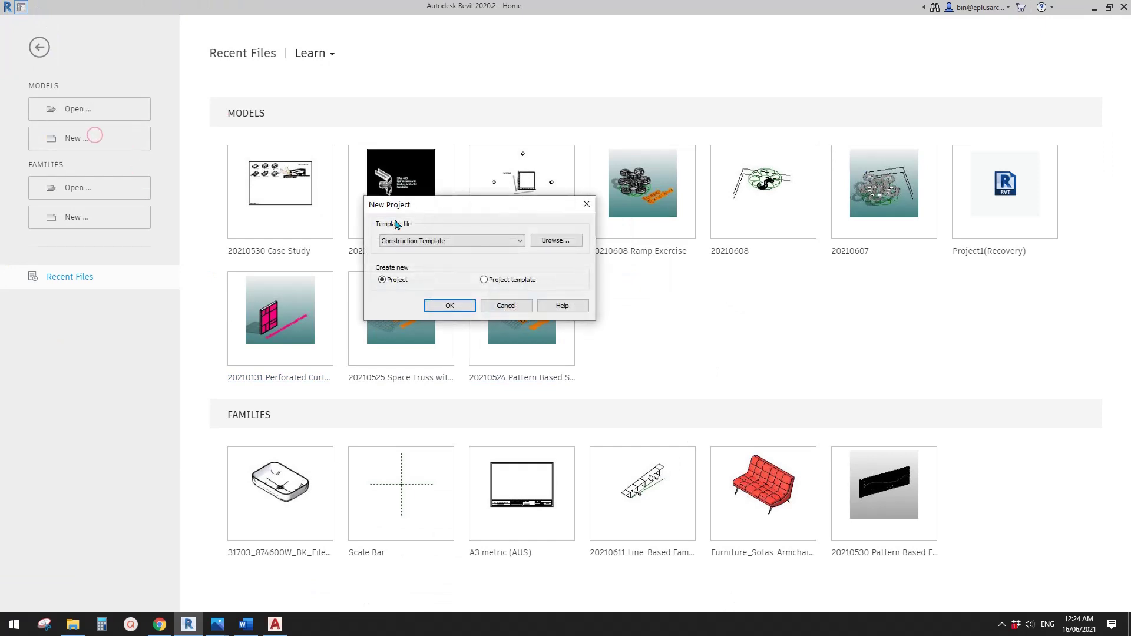
pyautogui.click(483, 240)
pyautogui.click(414, 266)
pyautogui.click(450, 306)
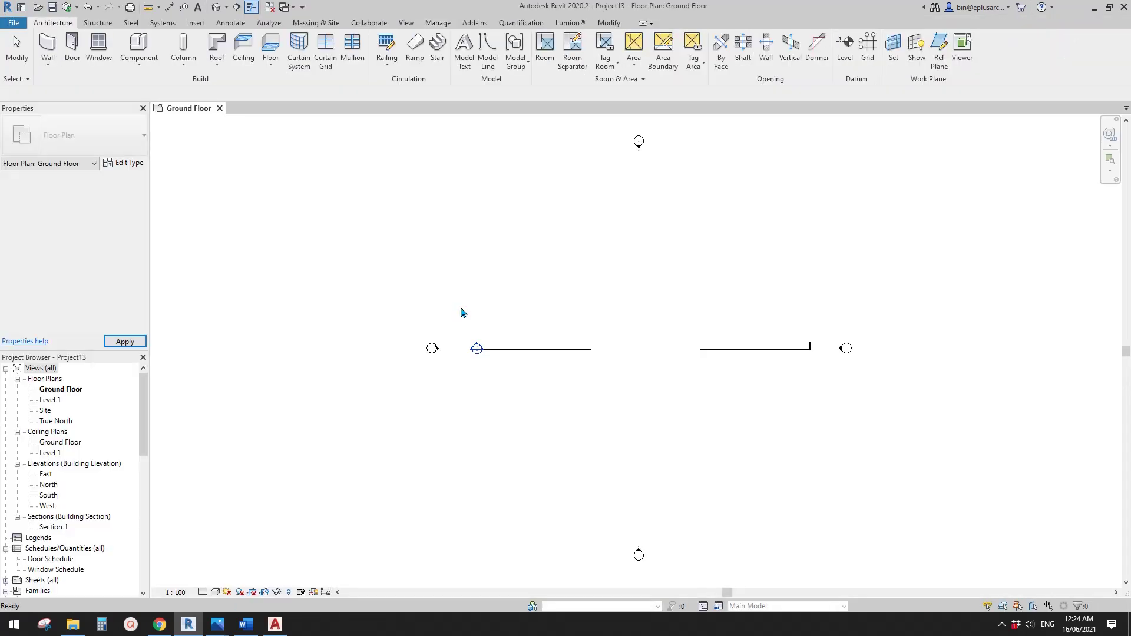
# Draw a rectangular building of Double brick - 270 walls, 8000 mm high, across the section line on the Ground Floor plan.
pyautogui.moveTo(565, 335); pyautogui.dragTo(432, 342, button='middle')
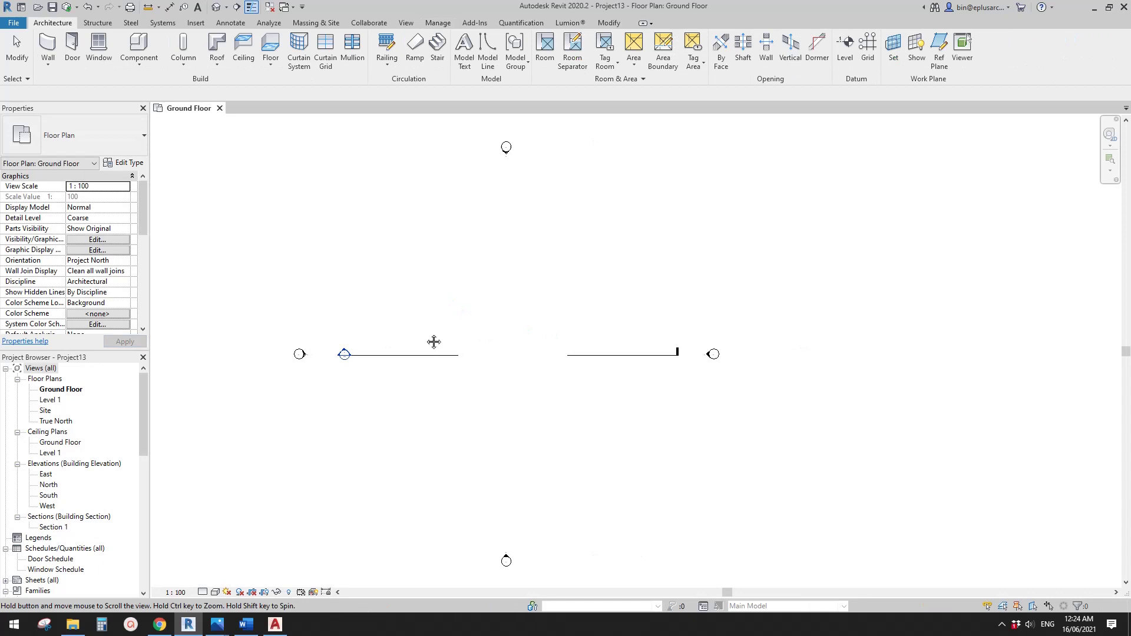
pyautogui.scroll(1, 516, 345)
pyautogui.moveTo(515, 344)
pyautogui.mouseDown(button='middle')
pyautogui.moveTo(566, 336)
pyautogui.moveTo(515, 328)
pyautogui.mouseUp(button='middle')
pyautogui.scroll(-1, 475, 306)
pyautogui.press('w')
pyautogui.press('a')
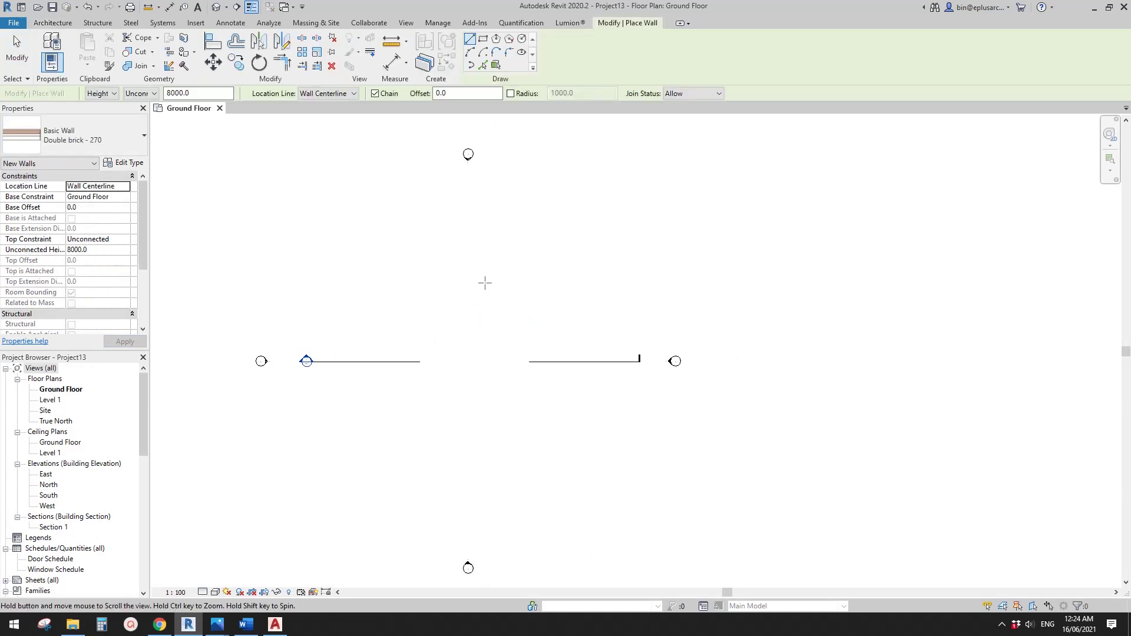
pyautogui.click(483, 39)
pyautogui.click(414, 313)
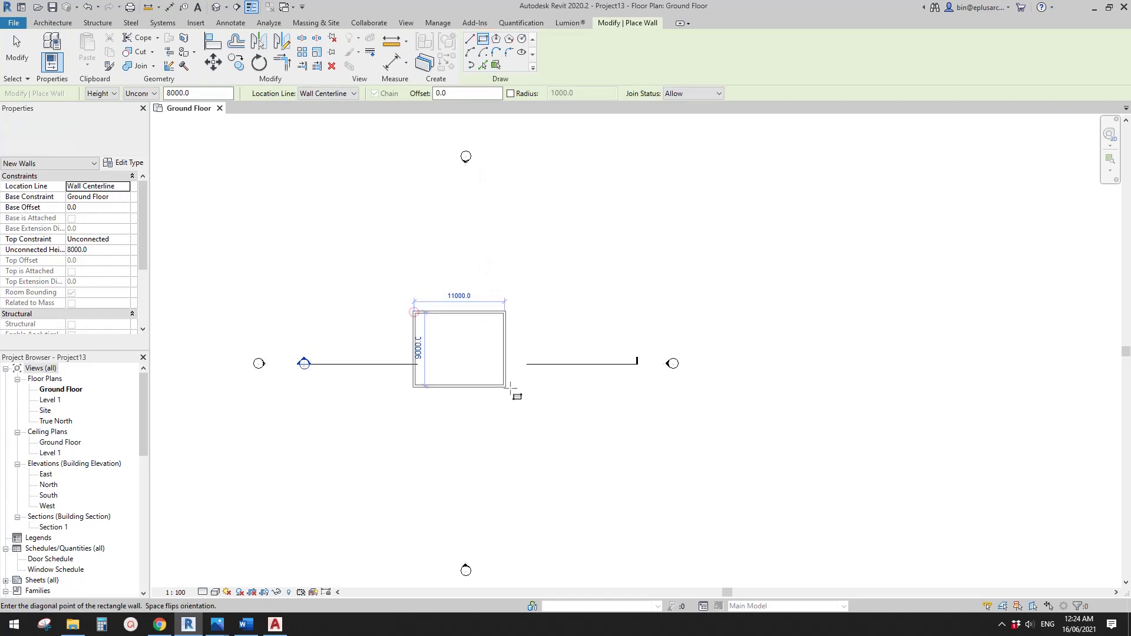
pyautogui.click(498, 451)
pyautogui.scroll(1, 497, 394)
pyautogui.press('Escape')
pyautogui.press('Escape')
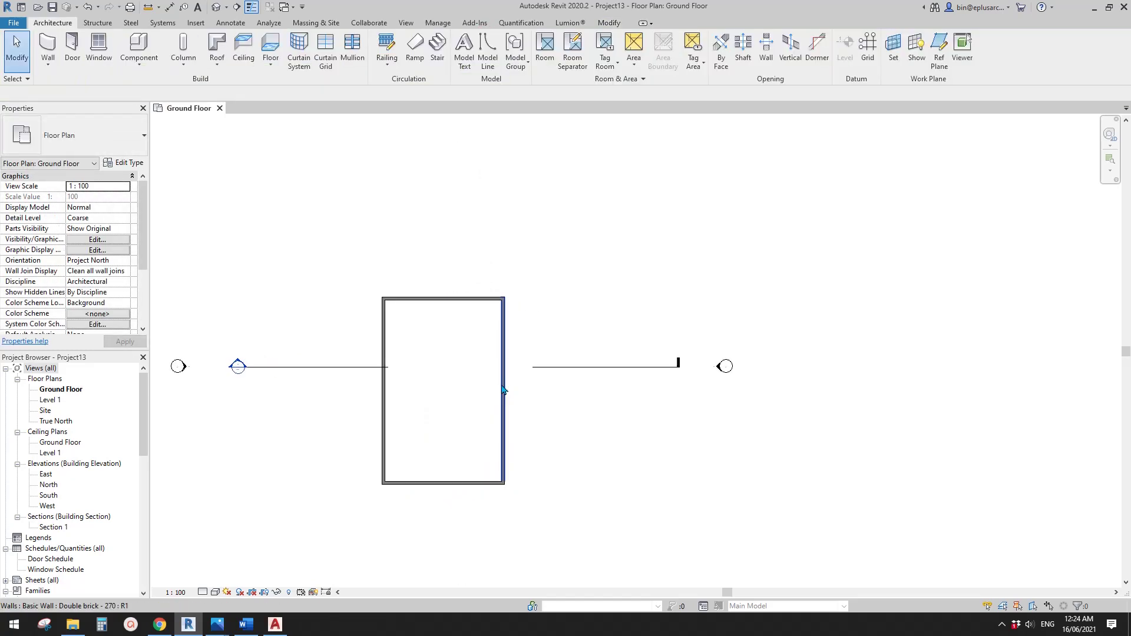
# Move the east wall inward and the south wall north to make the building about 13500 mm long.
pyautogui.moveTo(502, 386); pyautogui.dragTo(476, 394)
pyautogui.moveTo(453, 483); pyautogui.dragTo(453, 463)
pyautogui.moveTo(457, 412); pyautogui.dragTo(454, 422, button='middle')
pyautogui.scroll(1, 441, 392)
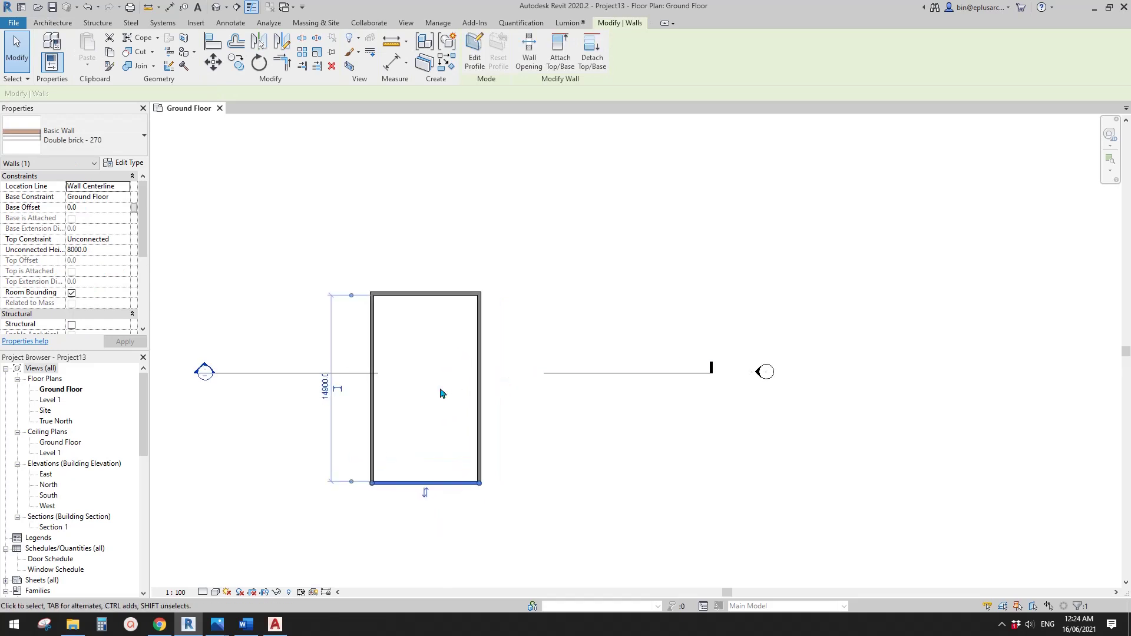
pyautogui.click(441, 505)
pyautogui.moveTo(449, 483); pyautogui.dragTo(453, 466)
pyautogui.scroll(1, 456, 465)
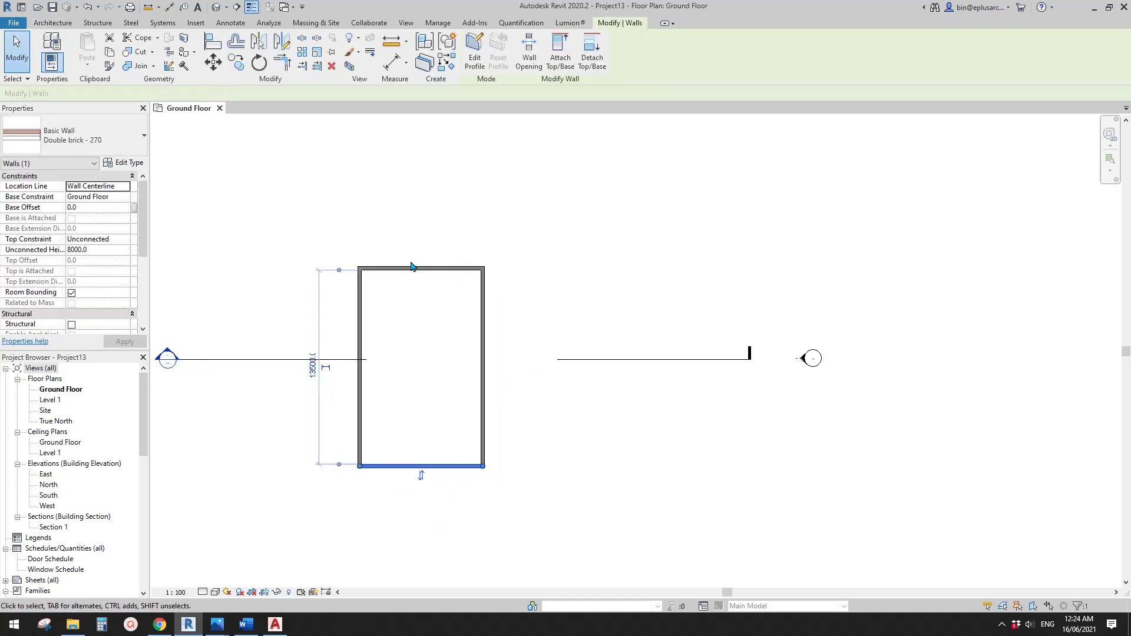
pyautogui.moveTo(412, 323); pyautogui.dragTo(467, 346, button='middle')
pyautogui.scroll(-1, 414, 329)
pyautogui.scroll(3, 428, 330)
pyautogui.scroll(-1, 427, 368)
pyautogui.click(426, 371)
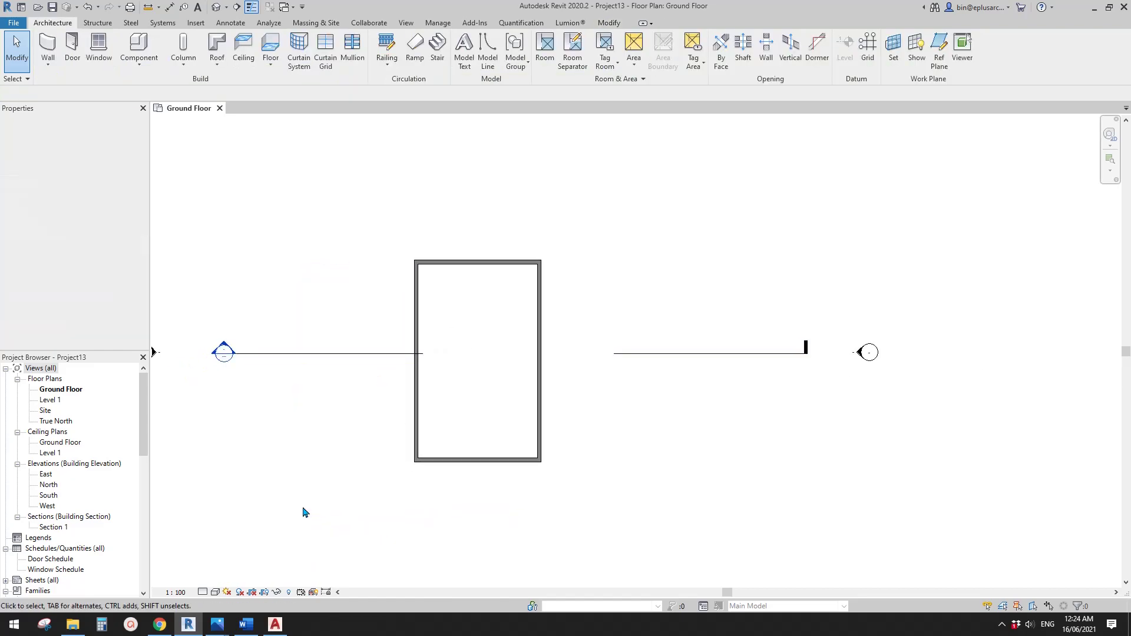
# Switch to AutoCAD to examine the rotated lot boundary and north arrow in Drawing3.dwg, and return to Revit.
pyautogui.click(275, 625)
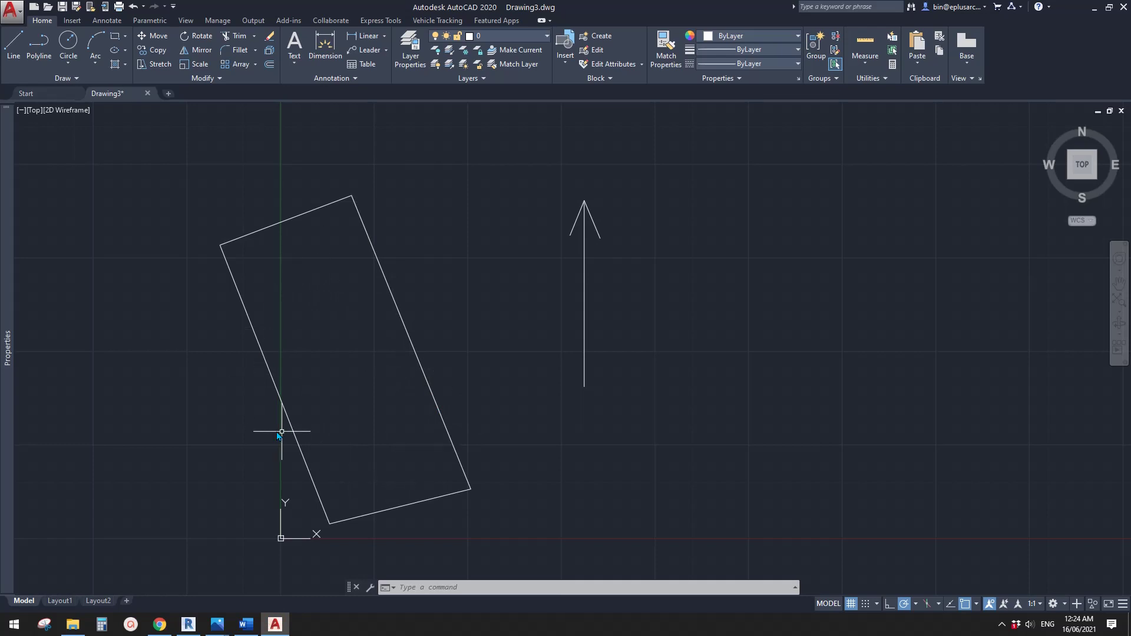
pyautogui.moveTo(424, 449); pyautogui.dragTo(443, 438, button='middle')
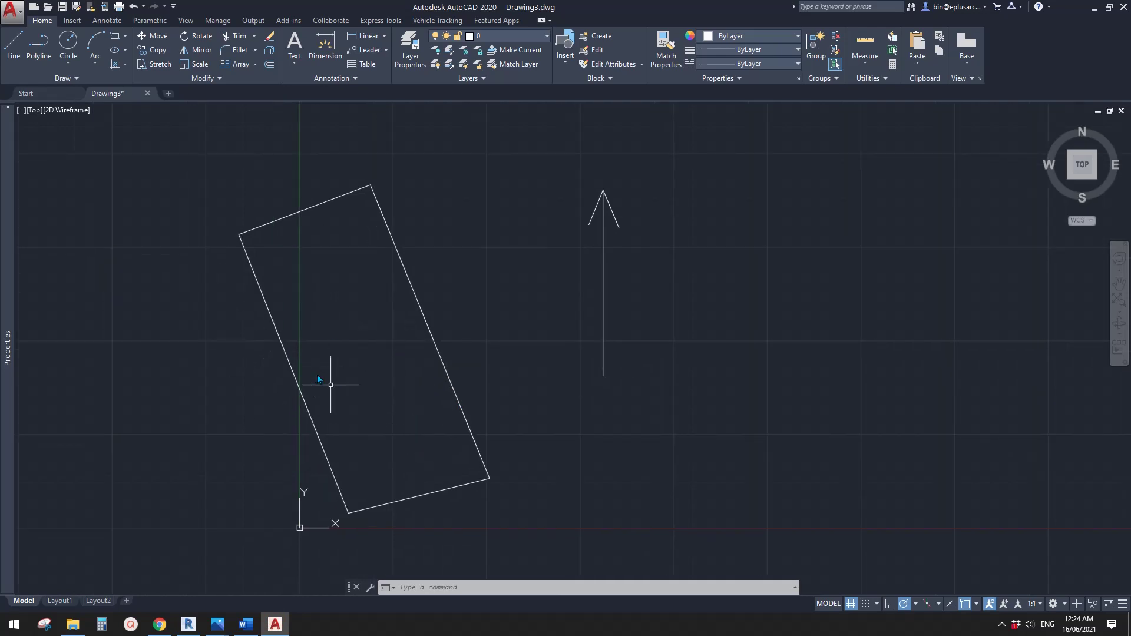
pyautogui.click(183, 627)
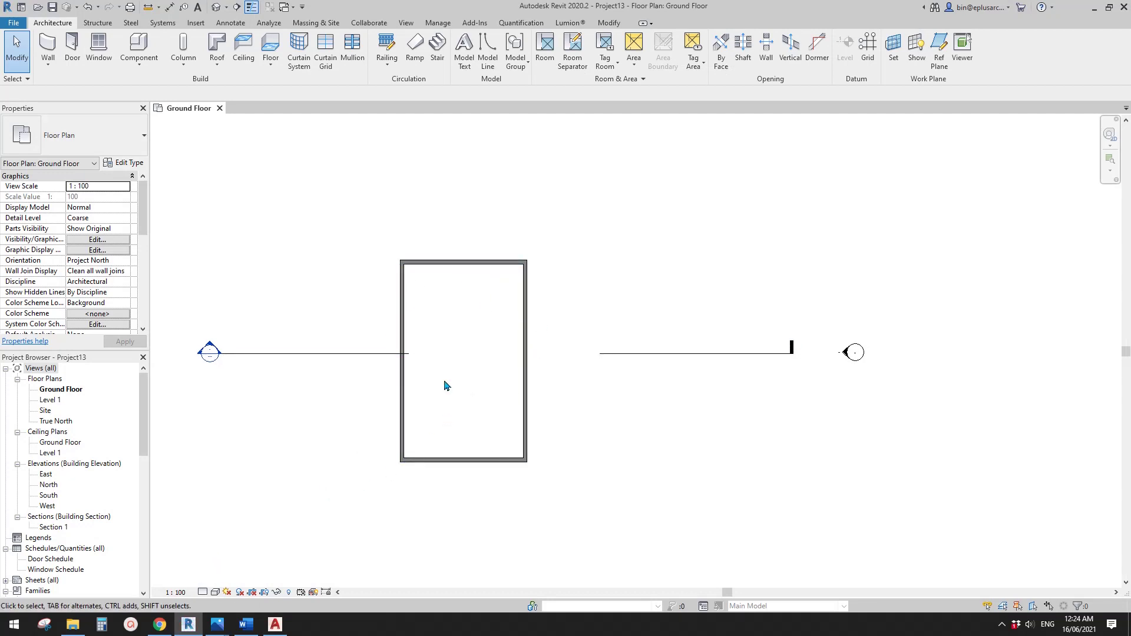
pyautogui.moveTo(460, 381); pyautogui.dragTo(445, 403, button='middle')
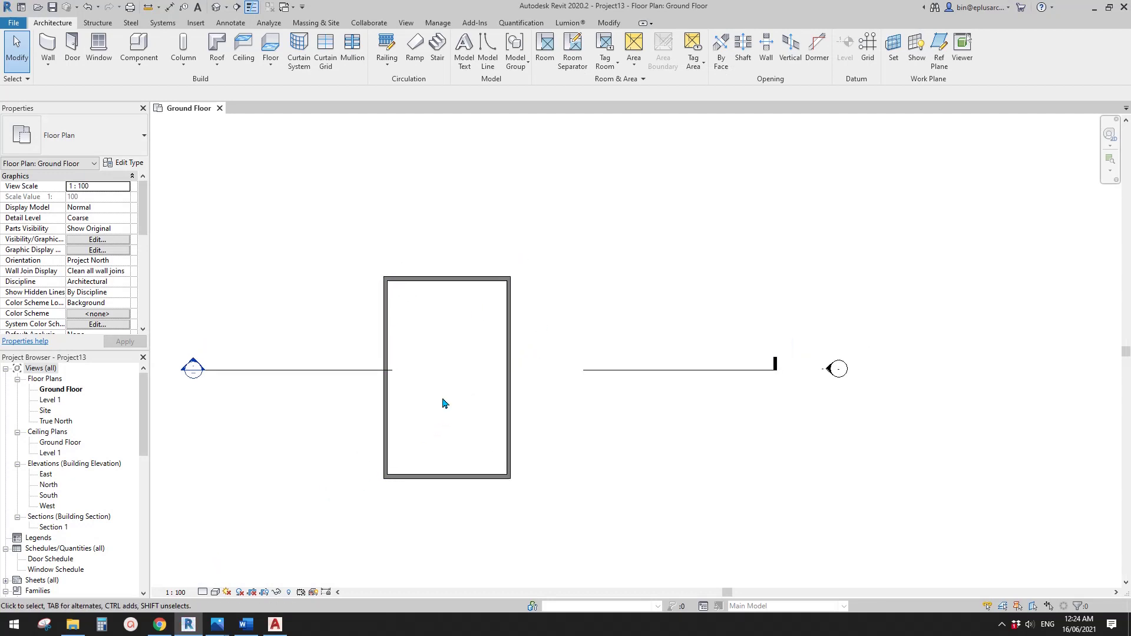
pyautogui.click(278, 626)
pyautogui.click(185, 628)
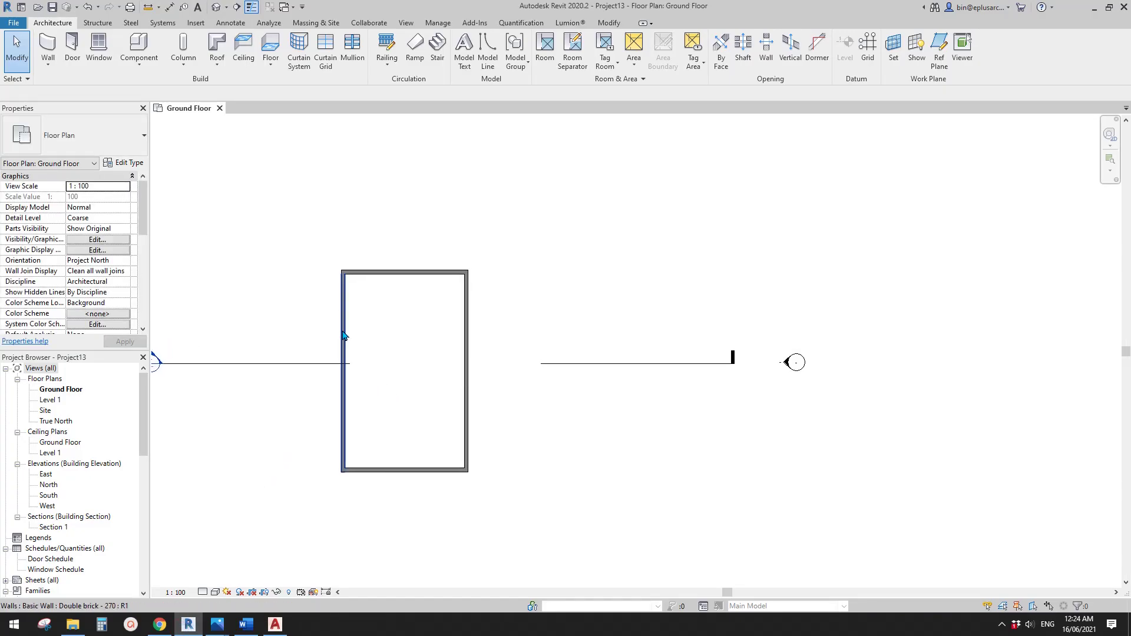
# Link Drawing3.dwg into the Ground Floor plan using Auto - Origin to Internal Origin positioning.
pyautogui.moveTo(339, 206); pyautogui.dragTo(349, 199, button='middle')
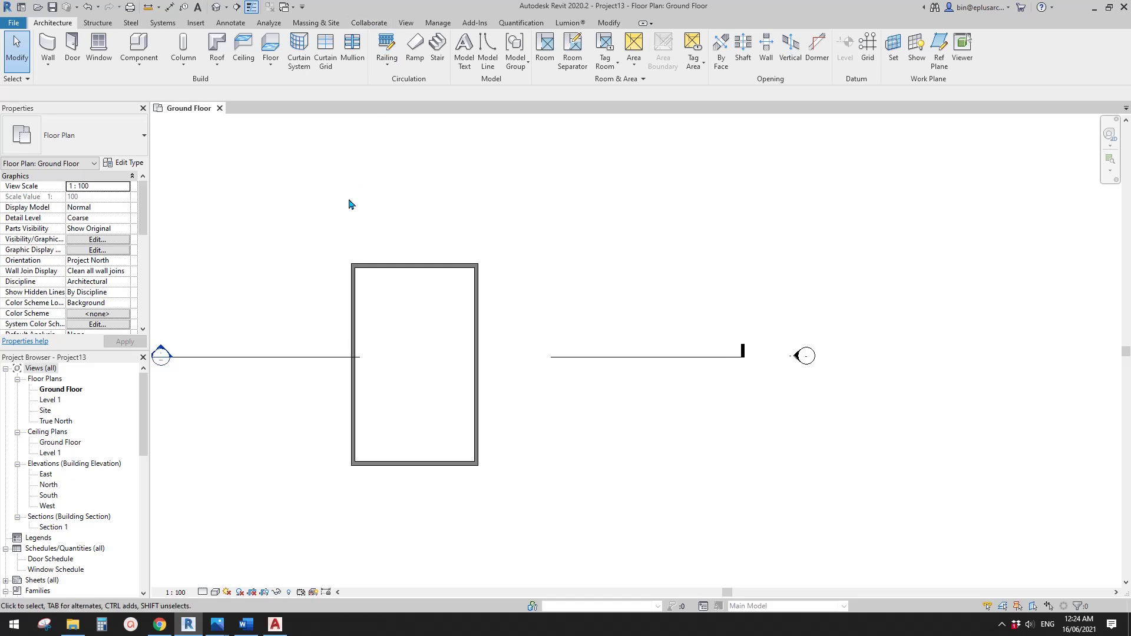
pyautogui.click(196, 23)
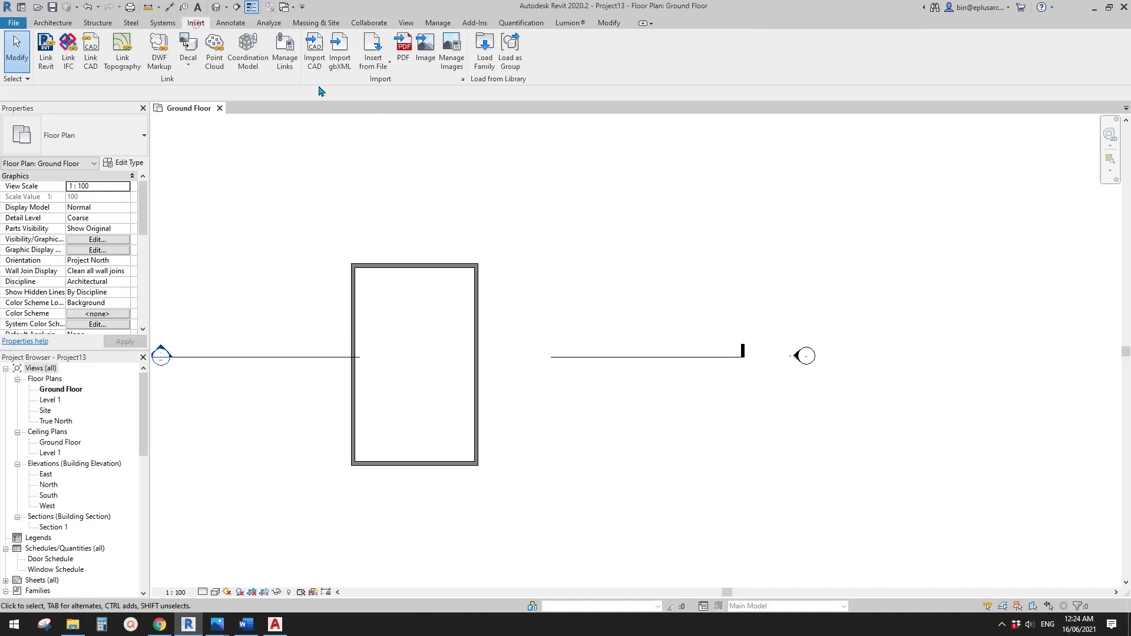
pyautogui.click(90, 50)
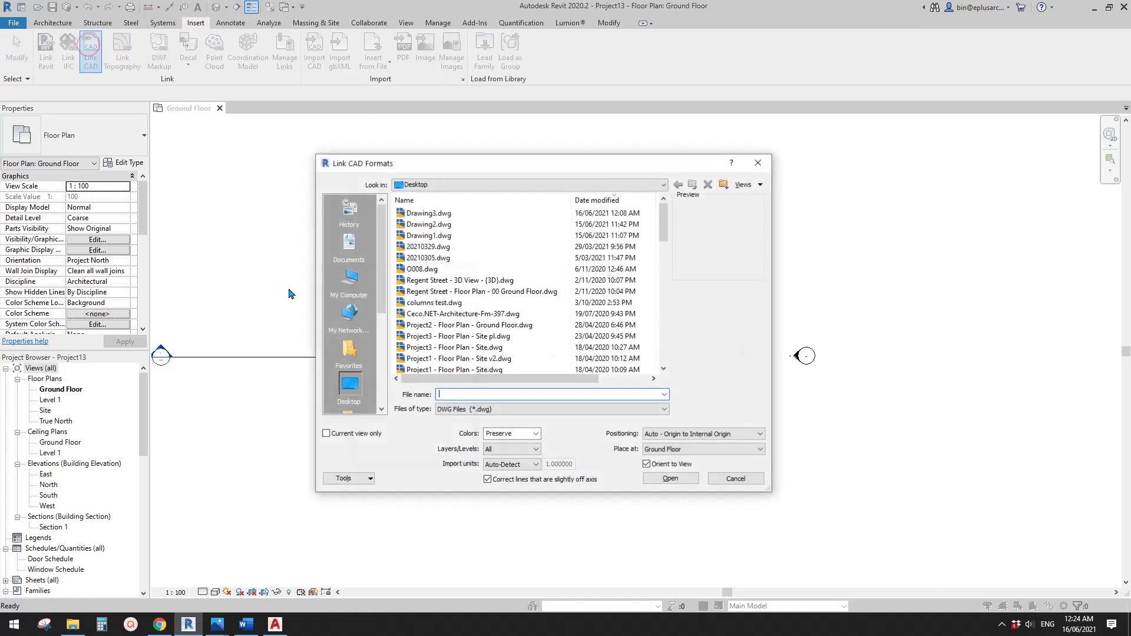
pyautogui.click(428, 215)
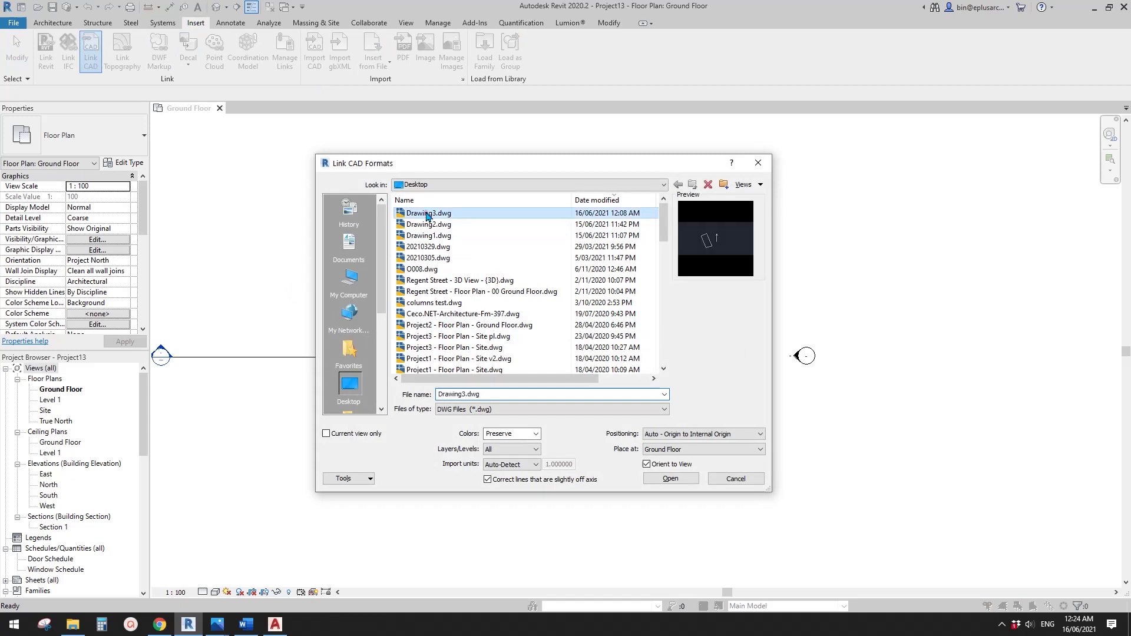
pyautogui.click(671, 478)
pyautogui.scroll(-3, 598, 502)
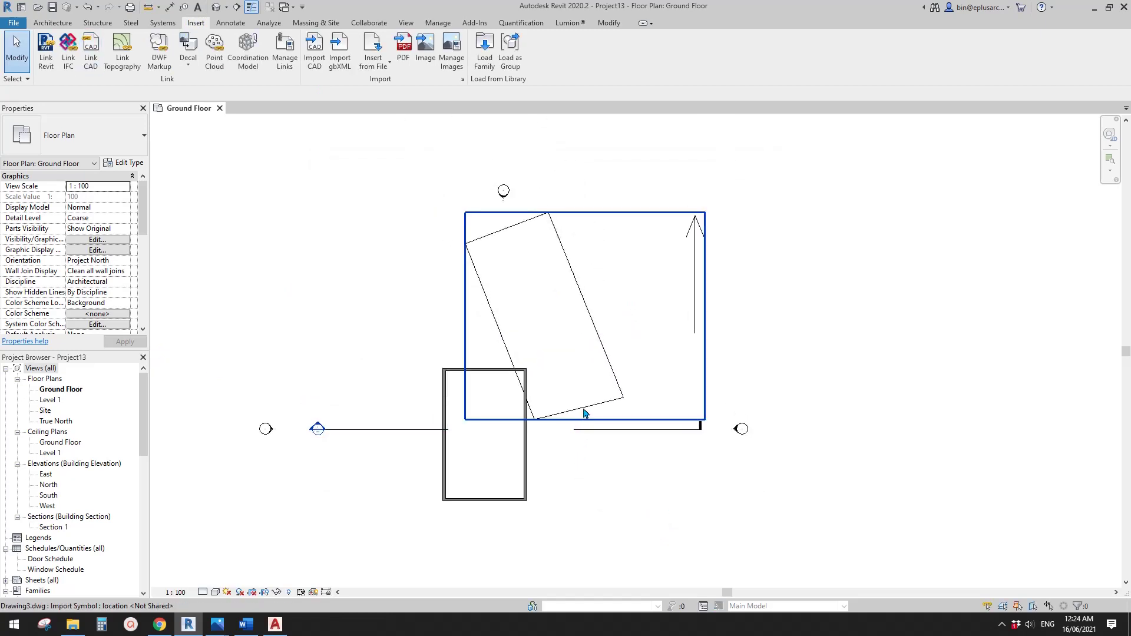
# Examine how the linked drawing's lot boundary and north arrow are oriented relative to the building's walls.
pyautogui.click(584, 413)
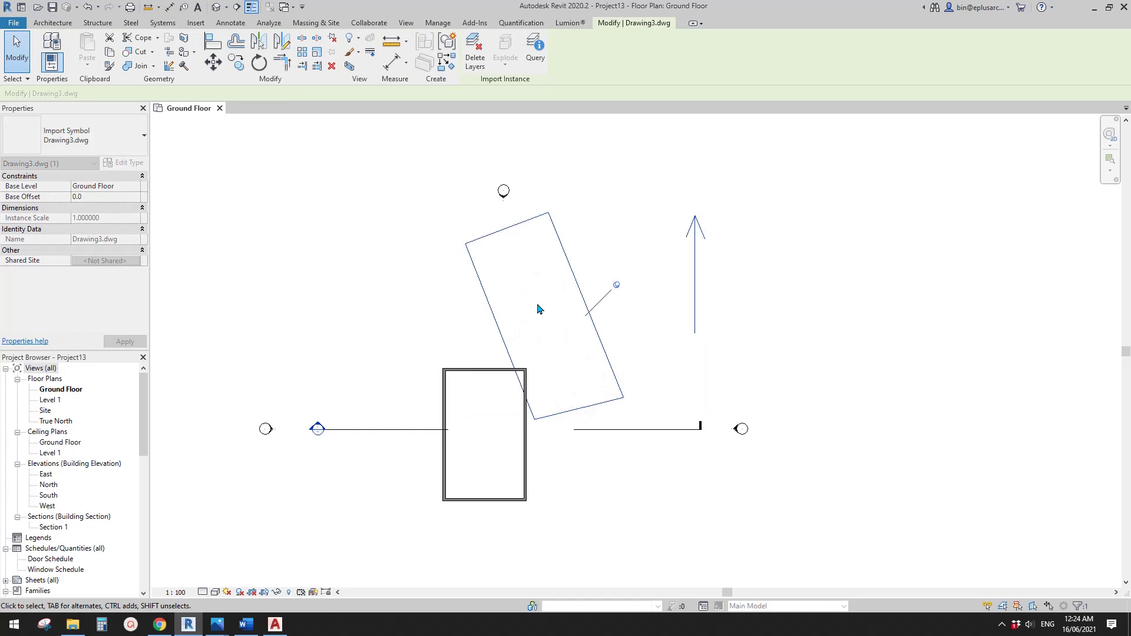
pyautogui.scroll(1, 534, 327)
pyautogui.moveTo(501, 494); pyautogui.dragTo(474, 479, button='middle')
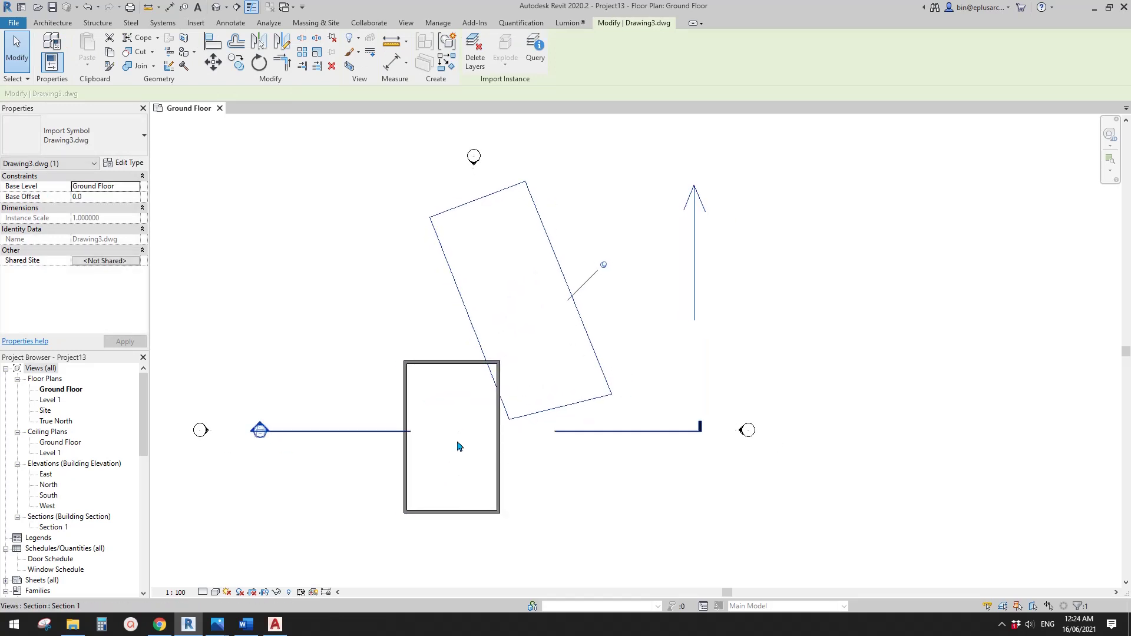
pyautogui.press('Escape')
pyautogui.scroll(1, 486, 445)
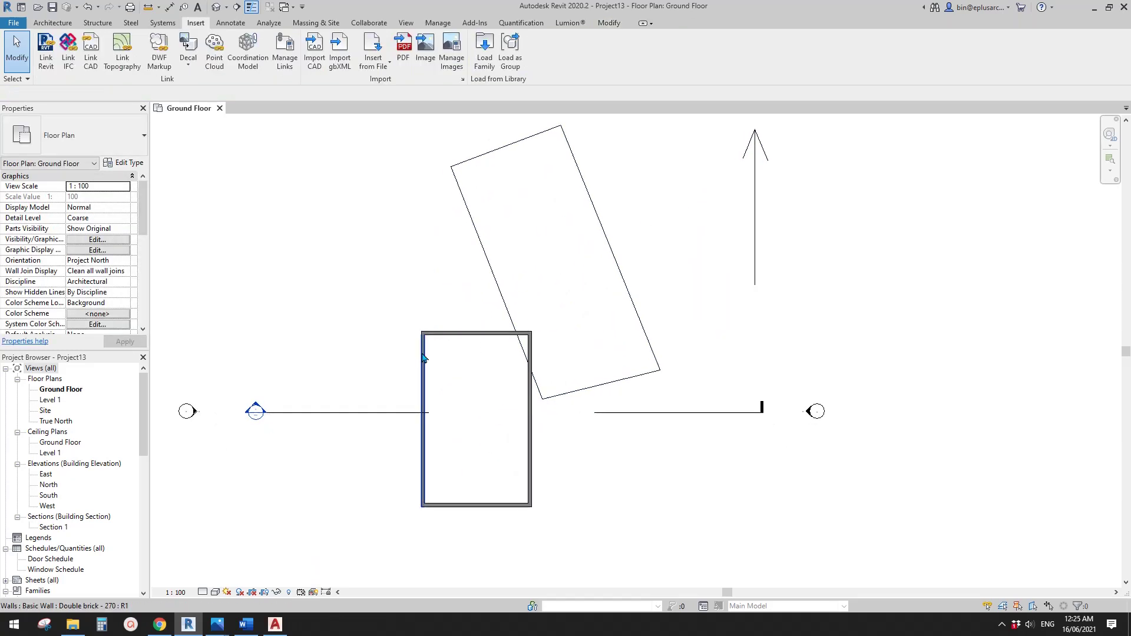
pyautogui.moveTo(543, 449); pyautogui.dragTo(551, 420, button='middle')
pyautogui.scroll(-1, 540, 426)
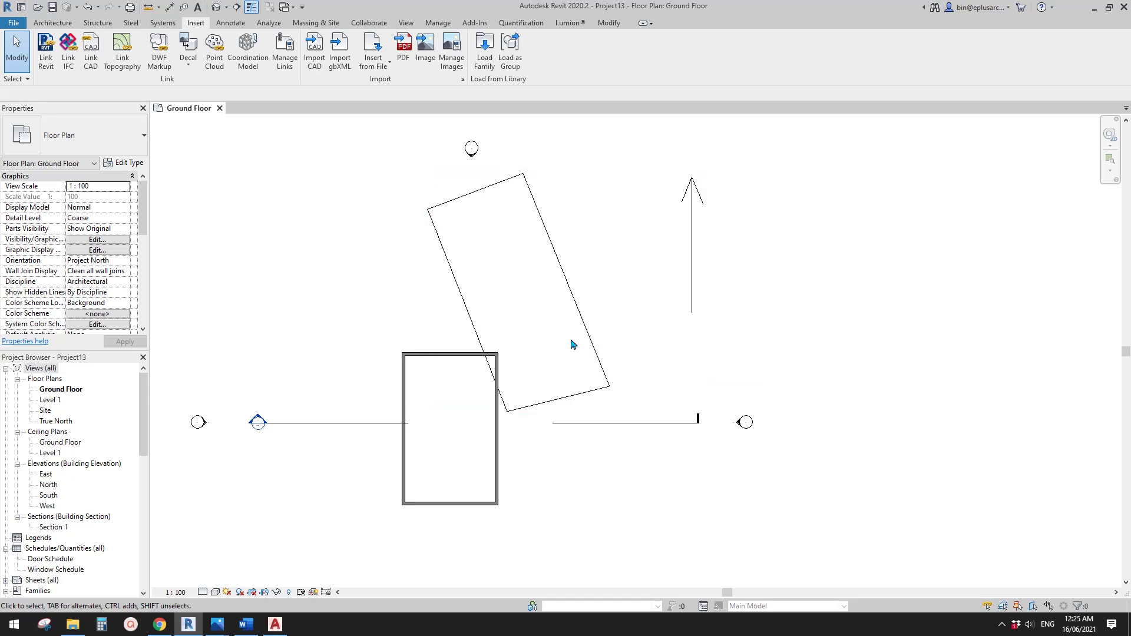
pyautogui.moveTo(544, 364); pyautogui.dragTo(546, 374, button='middle')
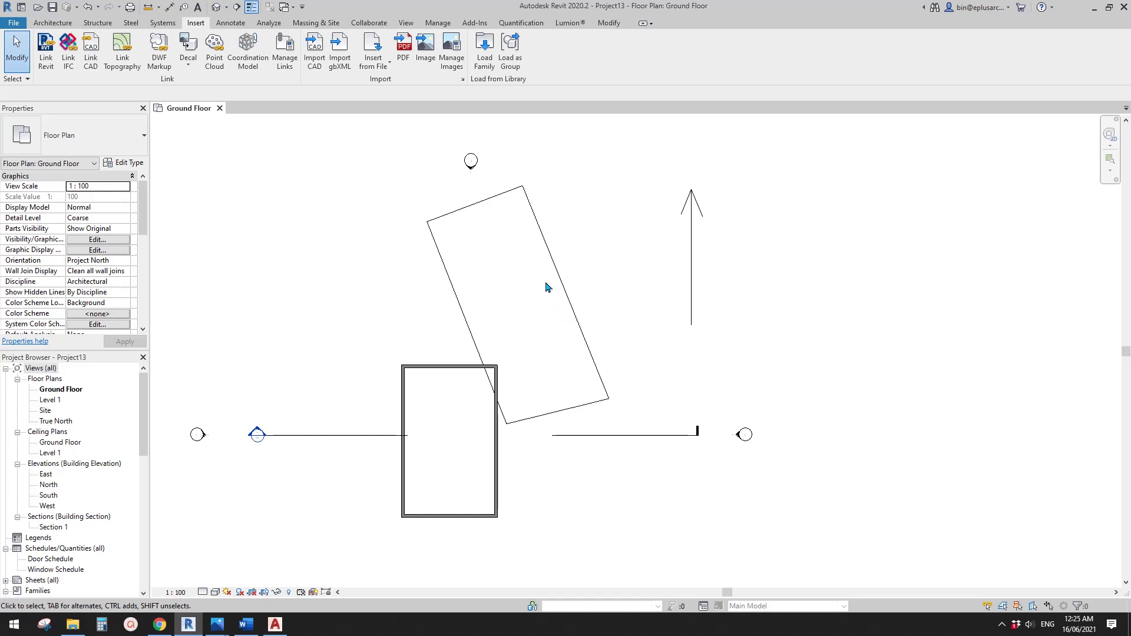
pyautogui.moveTo(555, 328); pyautogui.dragTo(601, 303, button='middle')
pyautogui.scroll(-1, 574, 336)
pyautogui.moveTo(577, 340); pyautogui.dragTo(576, 349, button='middle')
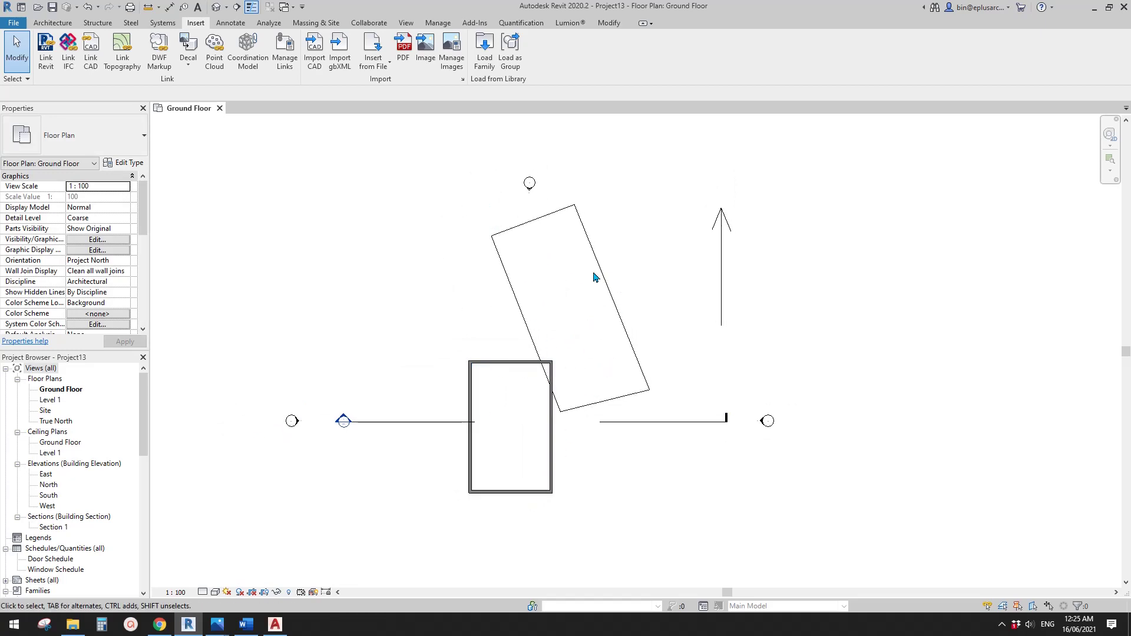
pyautogui.moveTo(585, 382); pyautogui.dragTo(601, 368, button='middle')
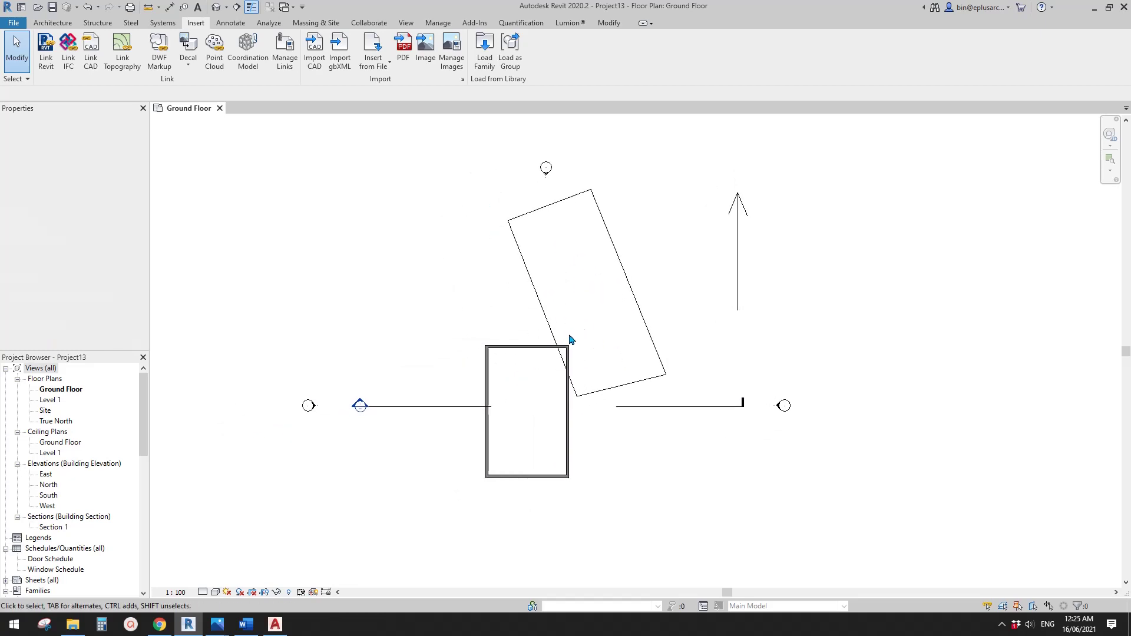
pyautogui.scroll(1, 547, 332)
pyautogui.moveTo(533, 324)
pyautogui.mouseDown(button='middle')
pyautogui.moveTo(558, 283)
pyautogui.moveTo(542, 280)
pyautogui.moveTo(546, 303)
pyautogui.moveTo(523, 329)
pyautogui.mouseUp(button='middle')
pyautogui.scroll(2, 538, 322)
pyautogui.scroll(-1, 542, 281)
pyautogui.scroll(-1, 542, 282)
pyautogui.scroll(1, 535, 326)
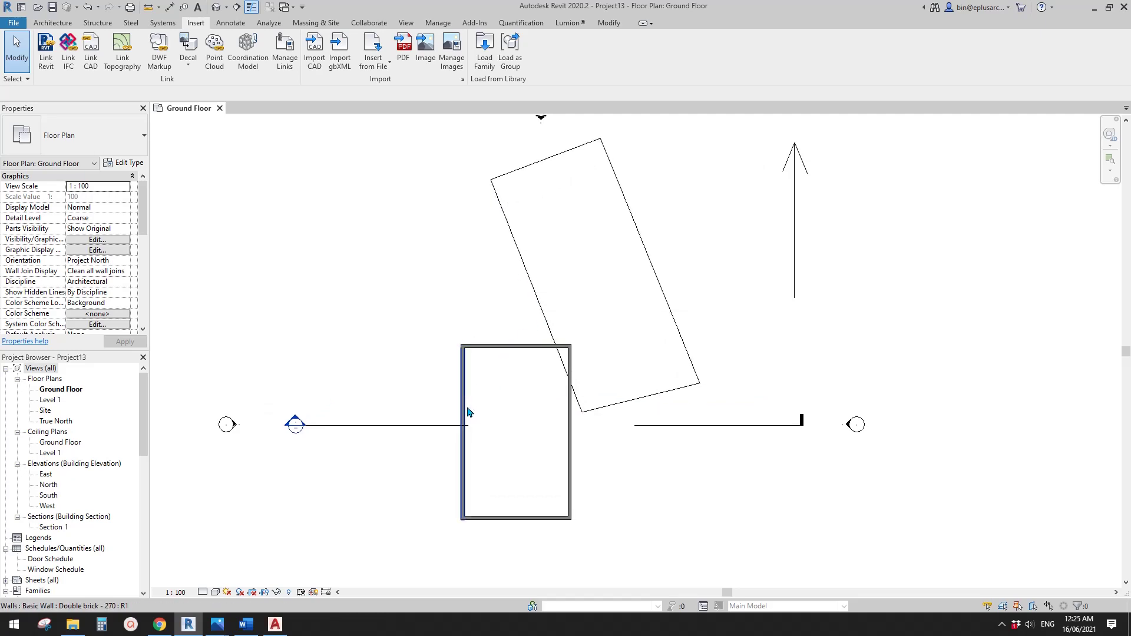
# Add an angular dimension between the linked lot's west boundary and the building's west wall, north of the building.
pyautogui.scroll(2, 529, 292)
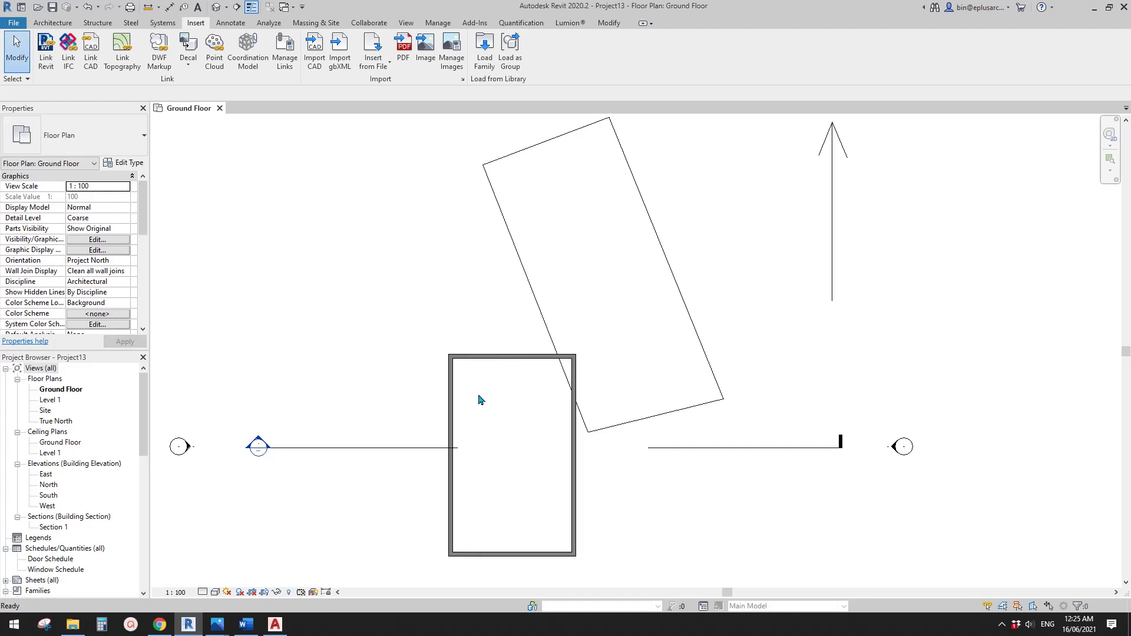
pyautogui.press('d')
pyautogui.press('i')
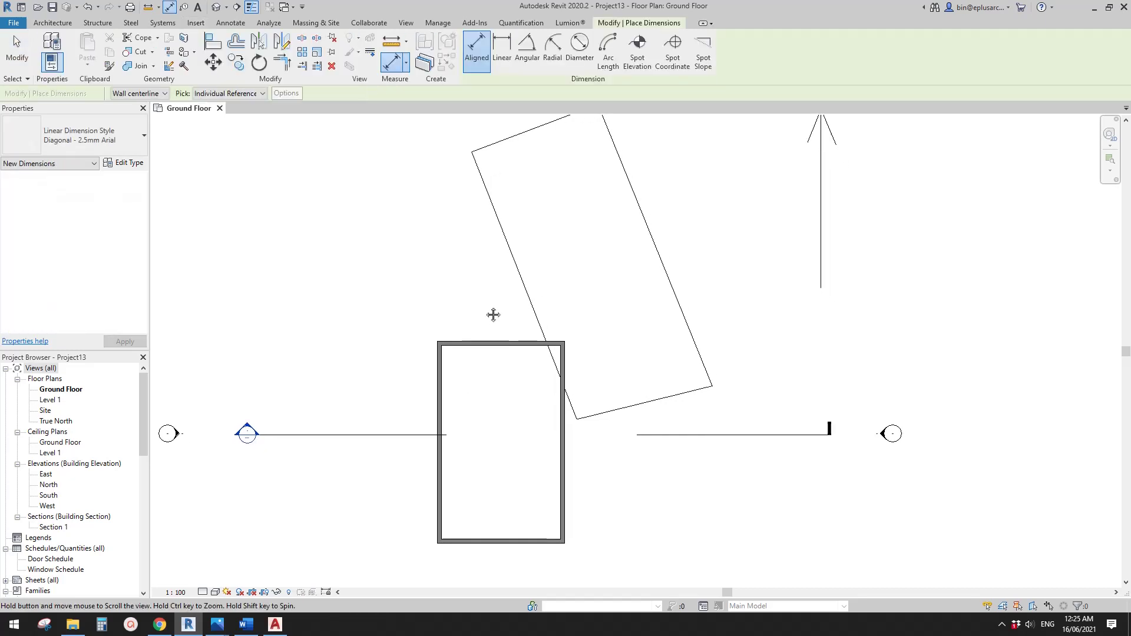
pyautogui.click(526, 61)
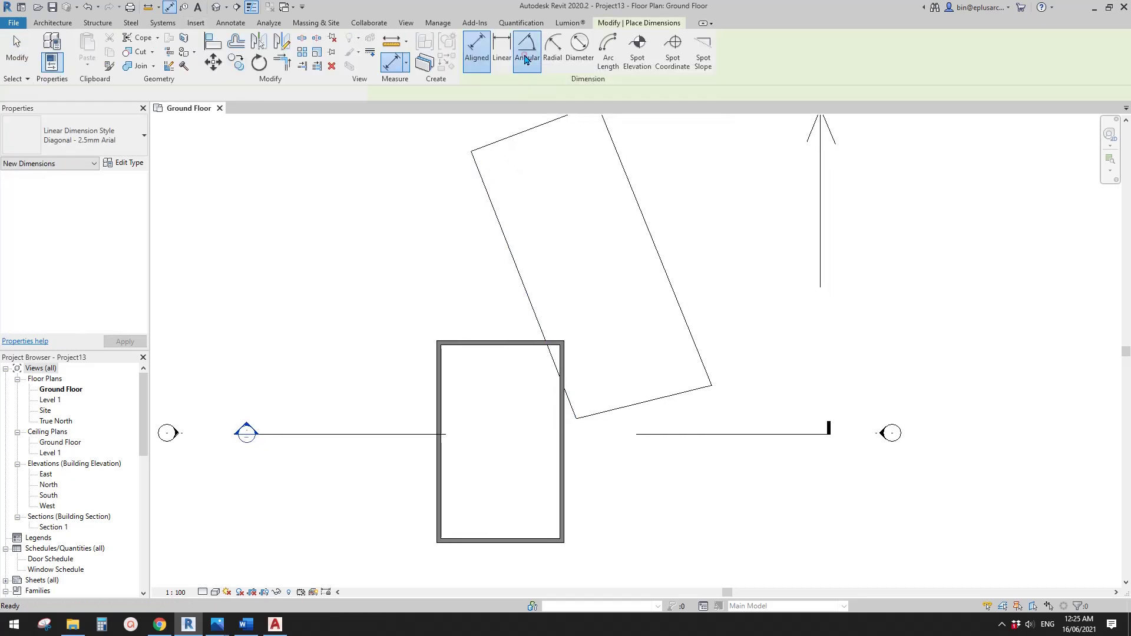
pyautogui.scroll(-1, 493, 244)
pyautogui.moveTo(493, 243); pyautogui.dragTo(490, 282, button='middle')
pyautogui.scroll(2, 492, 283)
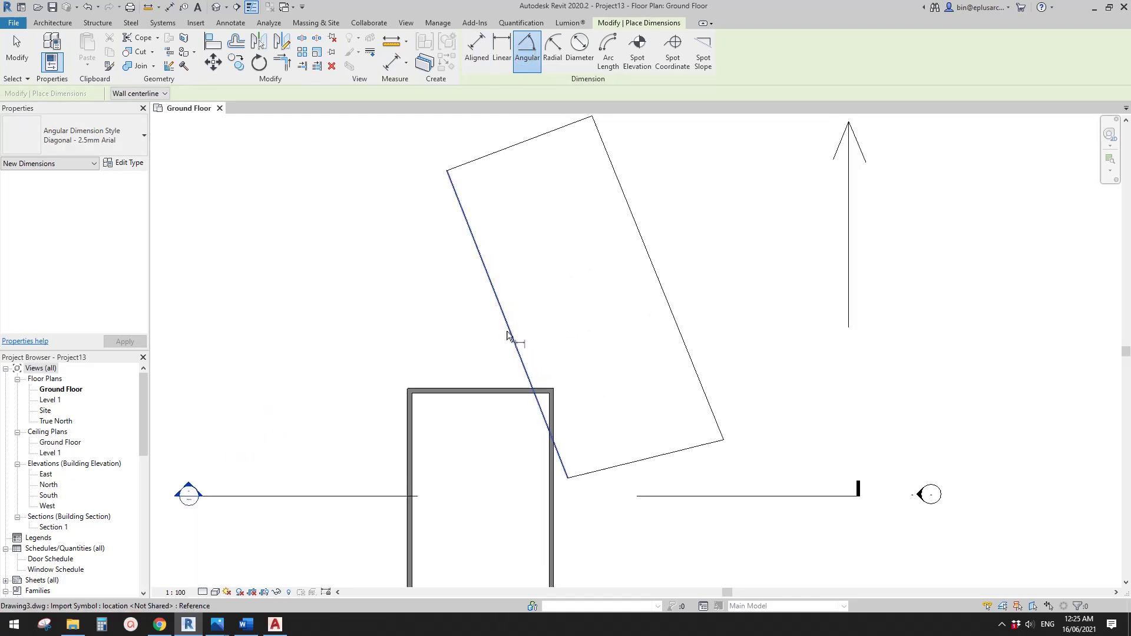
pyautogui.moveTo(478, 221); pyautogui.dragTo(478, 219, button='middle')
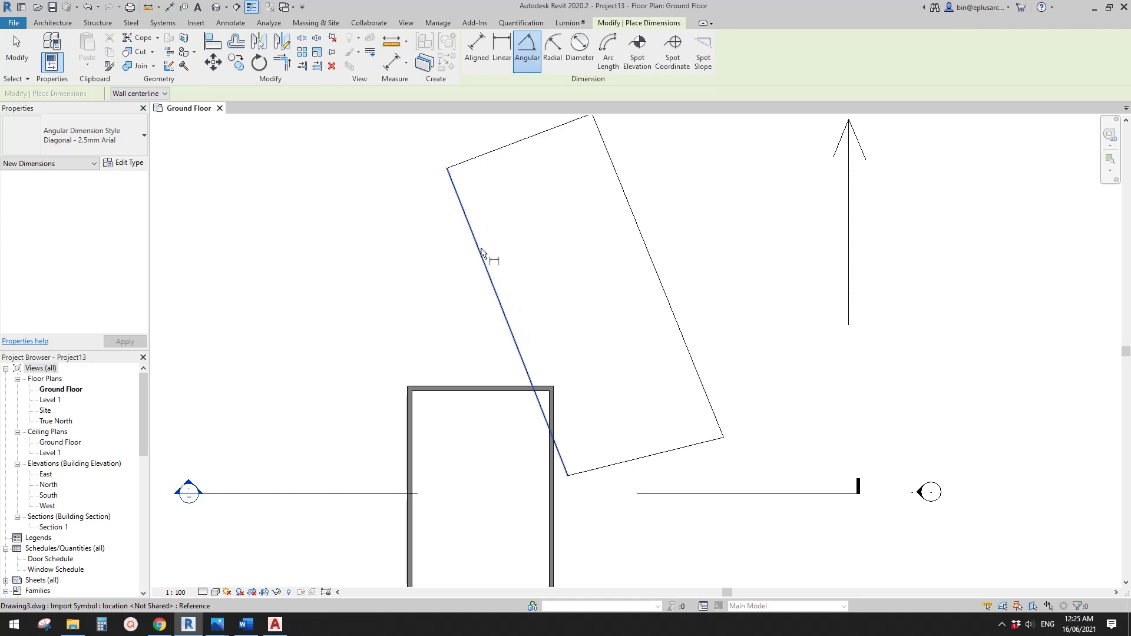
pyautogui.click(508, 331)
pyautogui.moveTo(461, 420); pyautogui.dragTo(466, 355, button='middle')
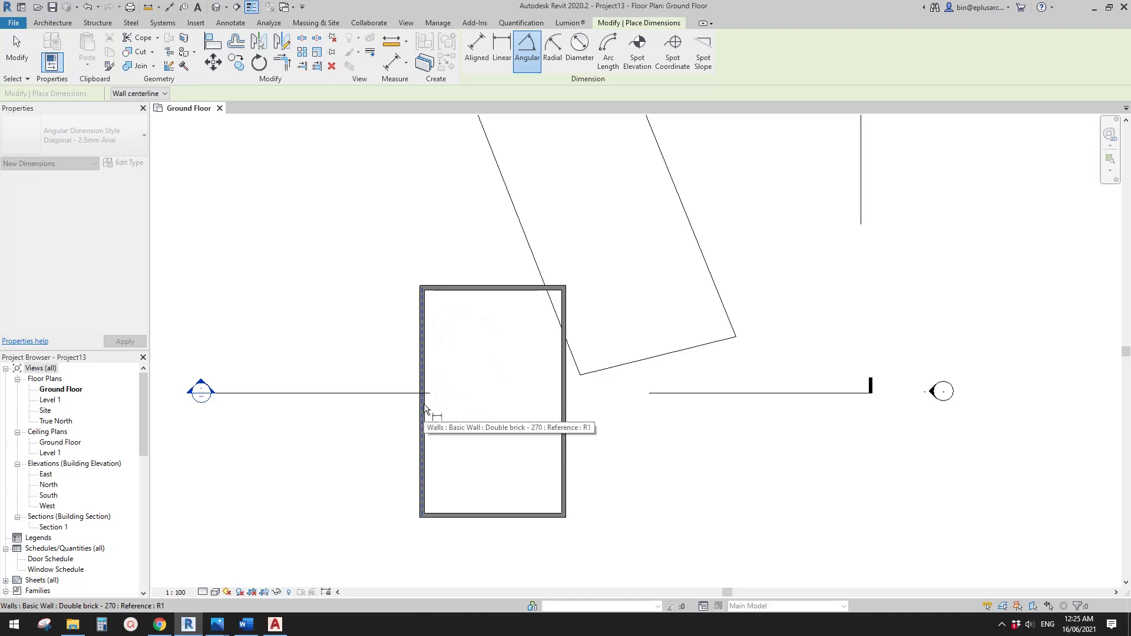
pyautogui.click(425, 370)
pyautogui.scroll(-2, 448, 329)
pyautogui.scroll(4, 442, 316)
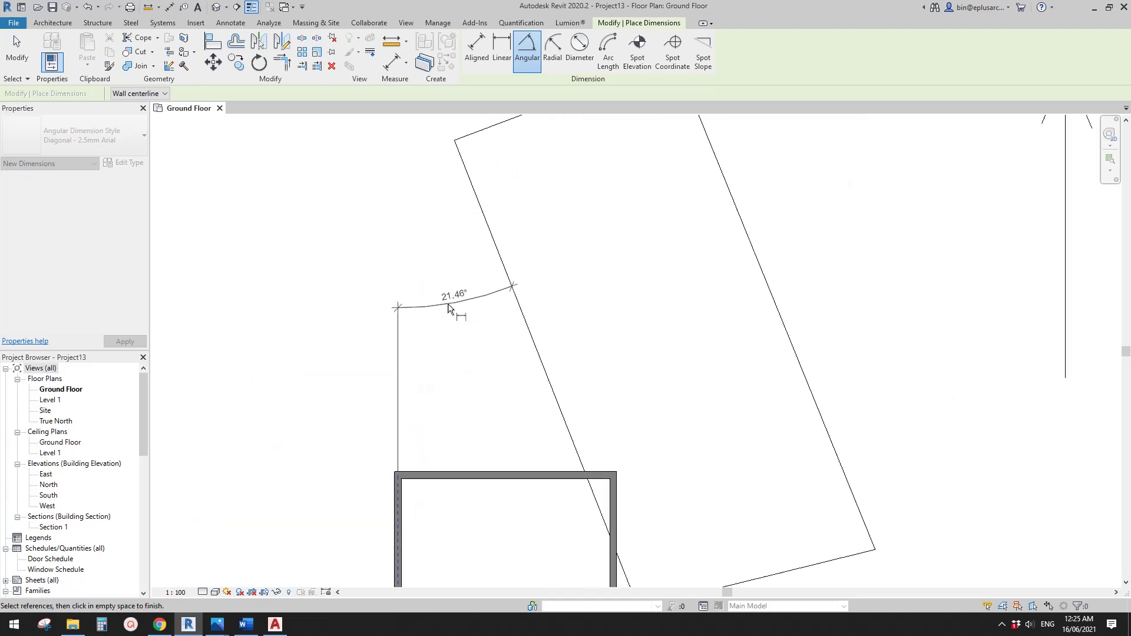
pyautogui.click(459, 333)
pyautogui.scroll(-1, 461, 344)
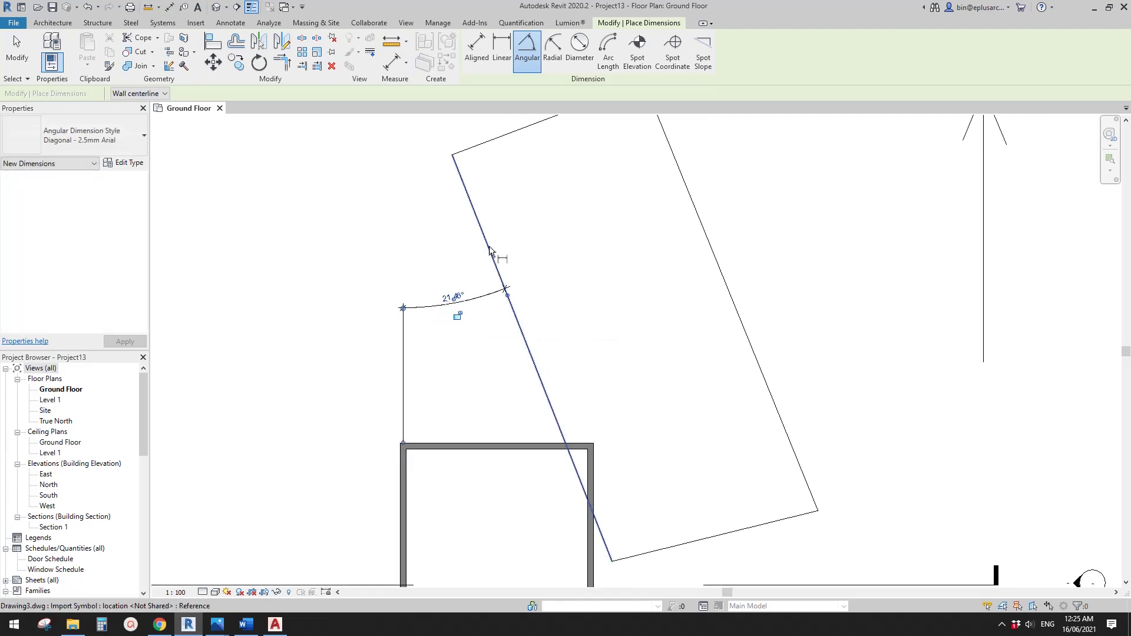
pyautogui.scroll(-1, 521, 360)
pyautogui.moveTo(520, 359); pyautogui.dragTo(495, 298, button='middle')
pyautogui.press('Escape')
pyautogui.press('Escape')
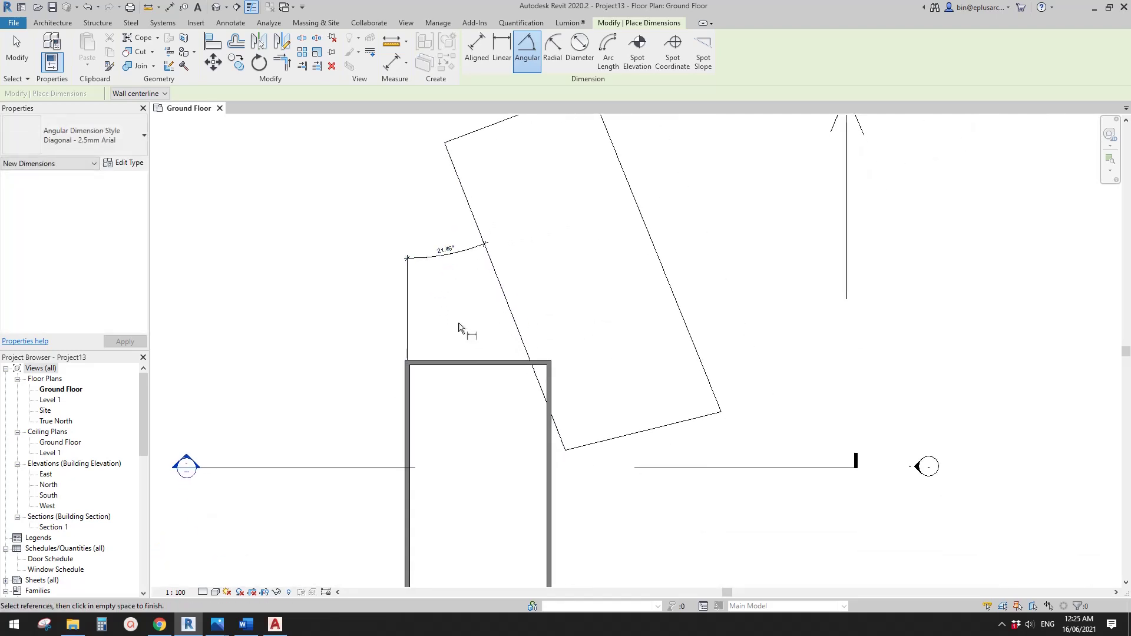
pyautogui.scroll(-1, 415, 424)
pyautogui.moveTo(415, 424); pyautogui.dragTo(426, 390, button='middle')
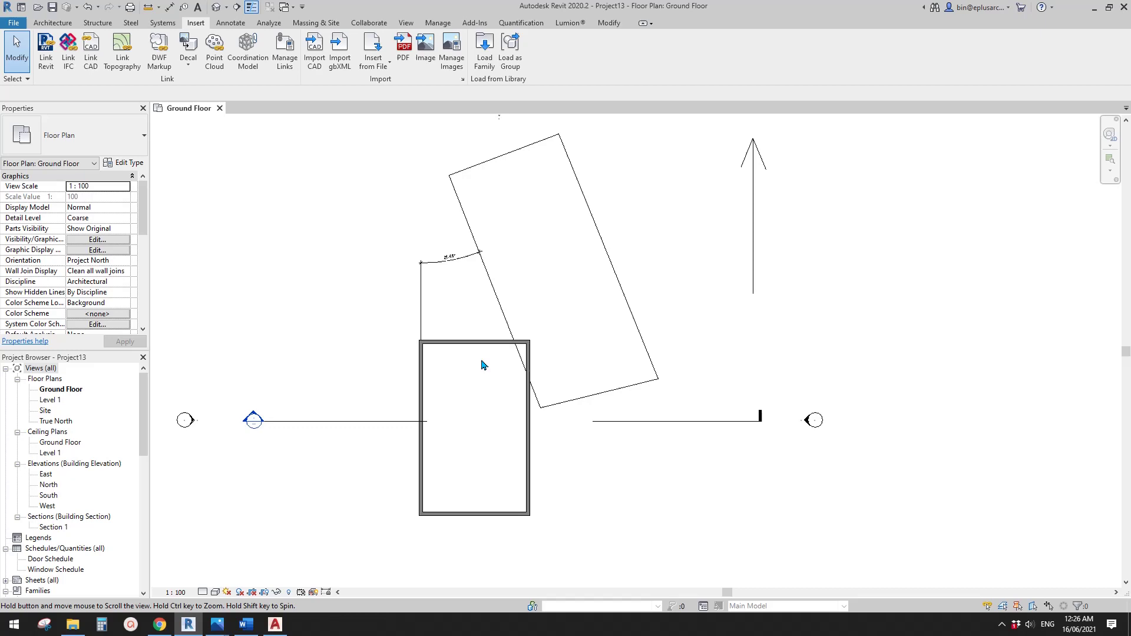
# Examine the angular dimension between the lot's west boundary and the building's west wall.
pyautogui.moveTo(483, 362); pyautogui.dragTo(474, 405, button='middle')
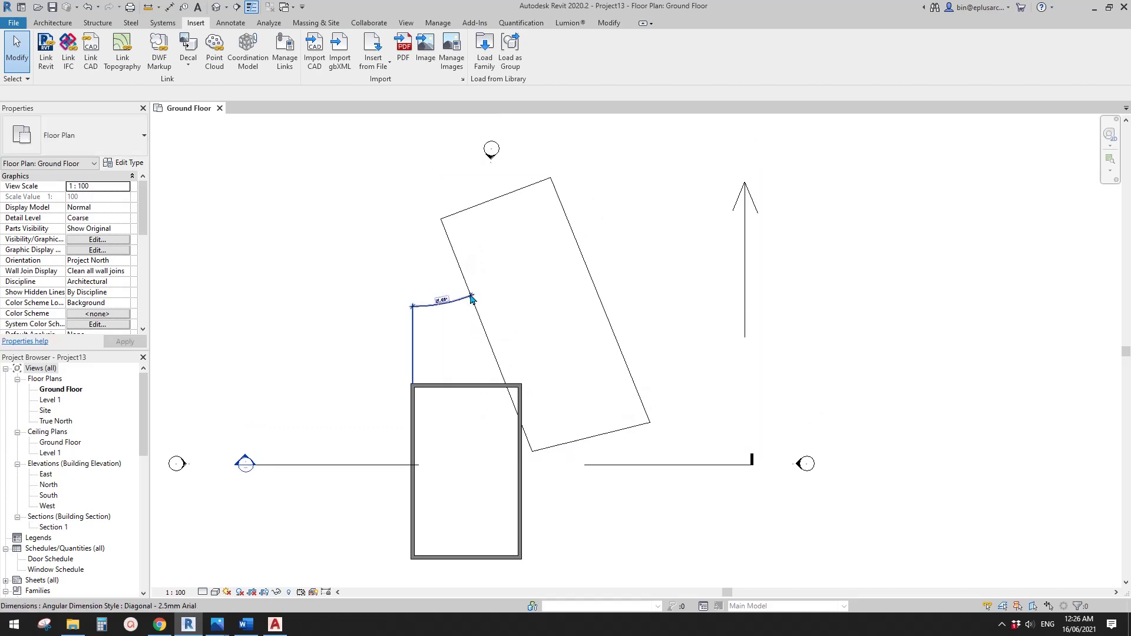
pyautogui.moveTo(434, 418); pyautogui.dragTo(432, 403, button='middle')
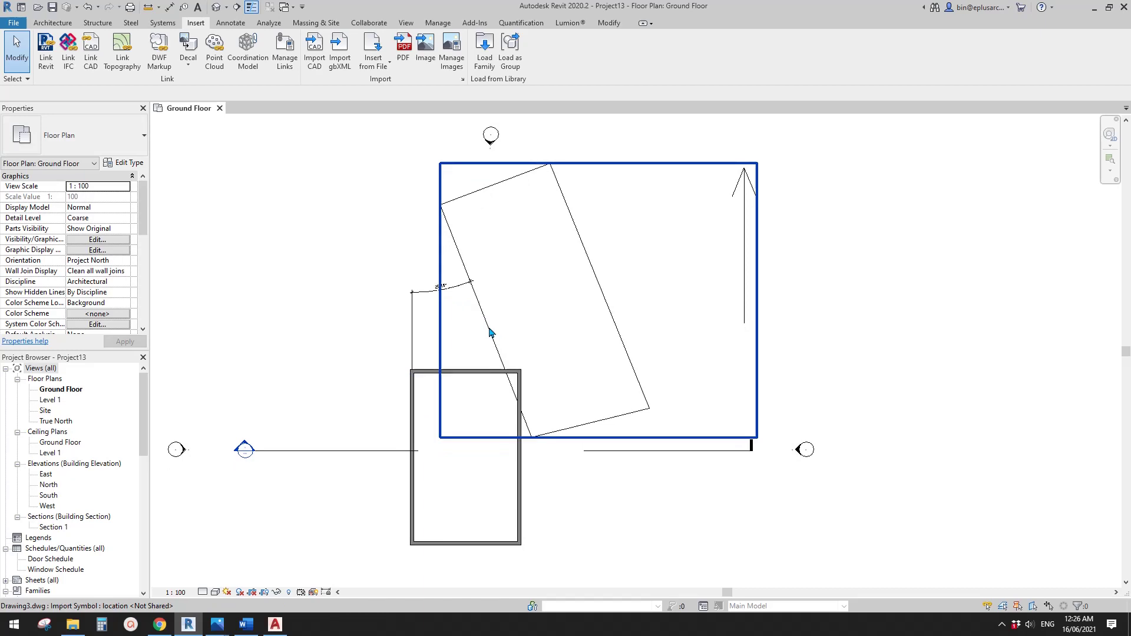
pyautogui.scroll(5, 445, 294)
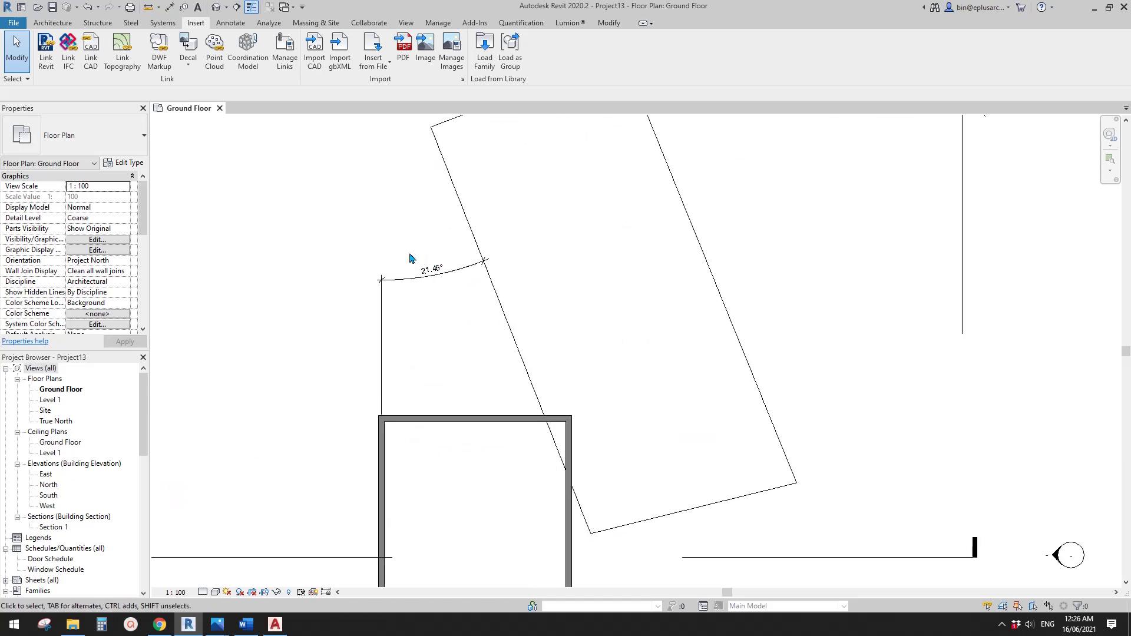
pyautogui.scroll(1, 448, 289)
pyautogui.click(434, 327)
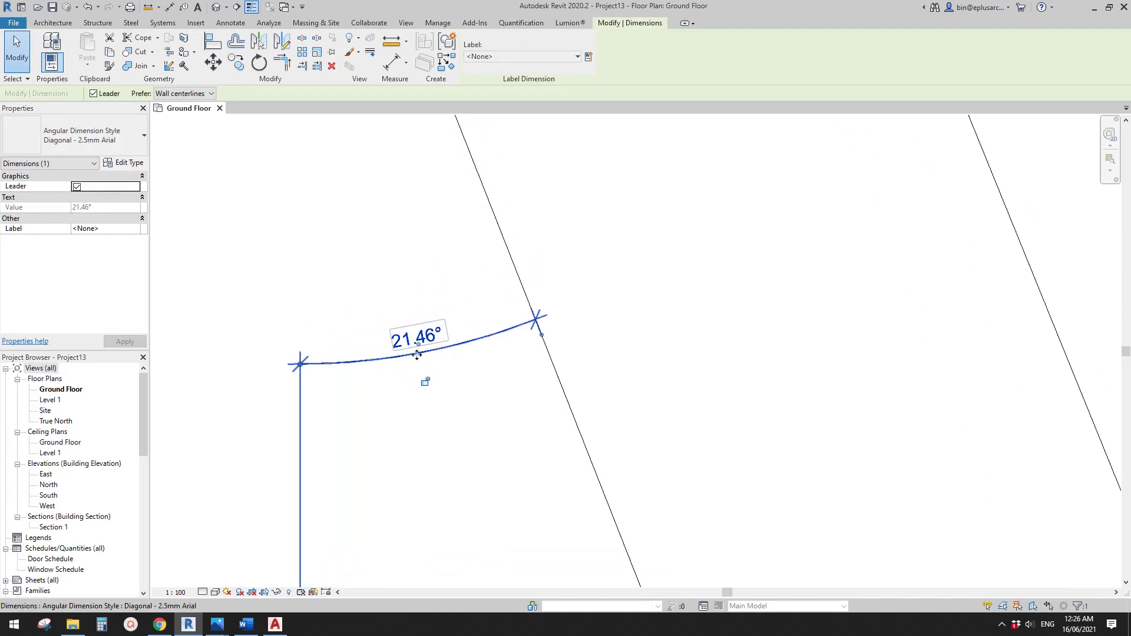
pyautogui.scroll(-5, 416, 355)
pyautogui.click(450, 358)
pyautogui.moveTo(454, 326)
pyautogui.mouseDown(button='middle')
pyautogui.moveTo(465, 260)
pyautogui.moveTo(471, 279)
pyautogui.moveTo(481, 267)
pyautogui.mouseUp(button='middle')
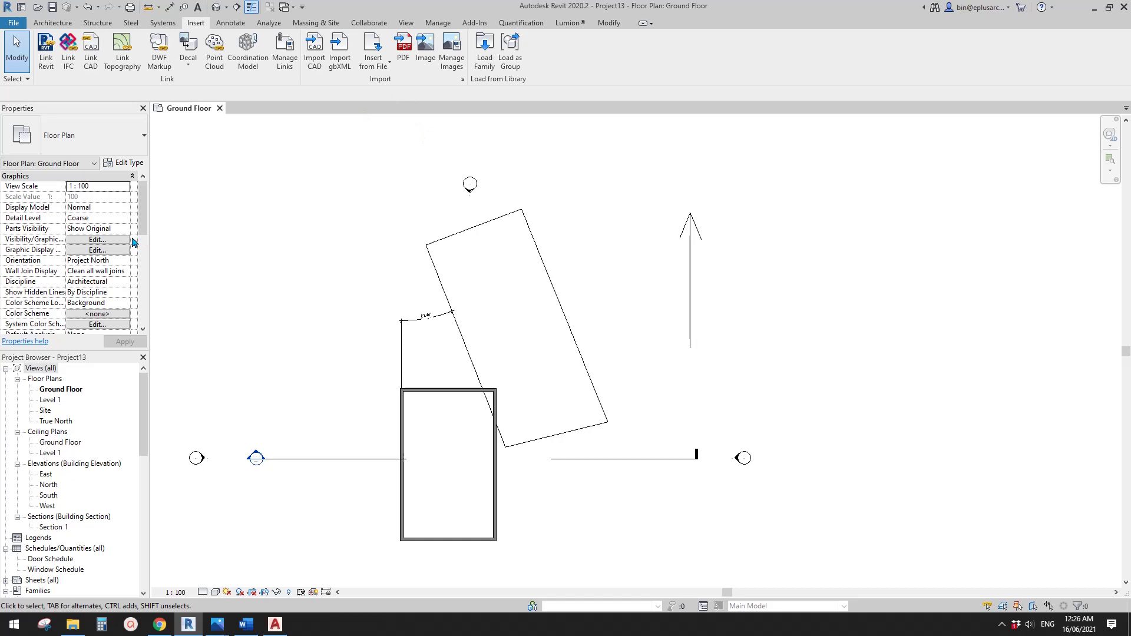
# Set the Ground Floor plan's orientation to True North.
pyautogui.click(127, 262)
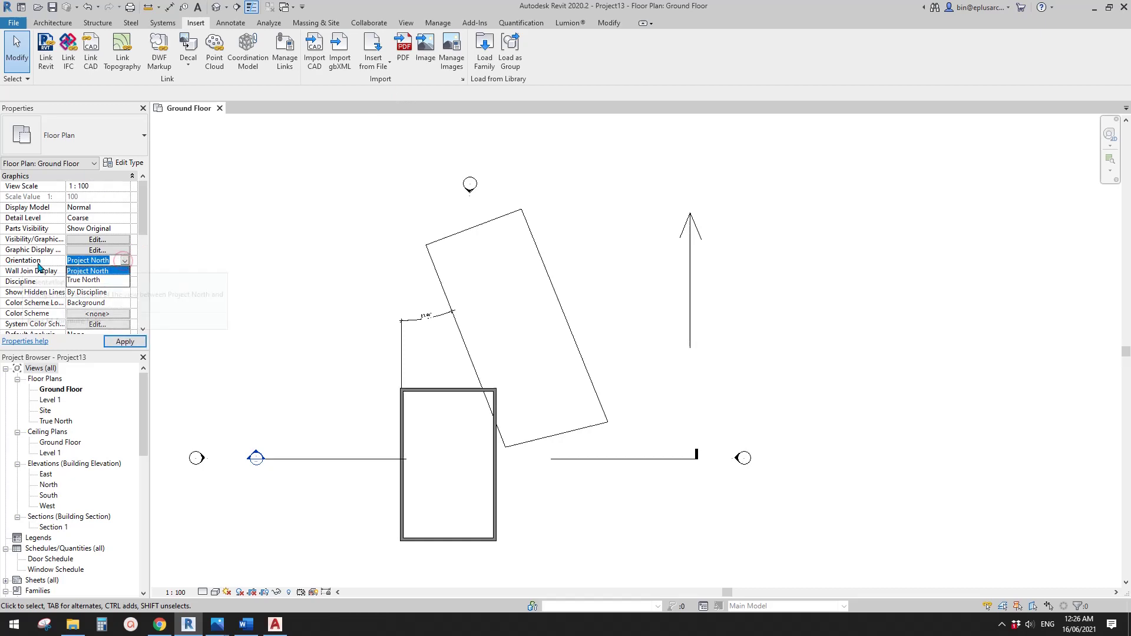
pyautogui.click(87, 281)
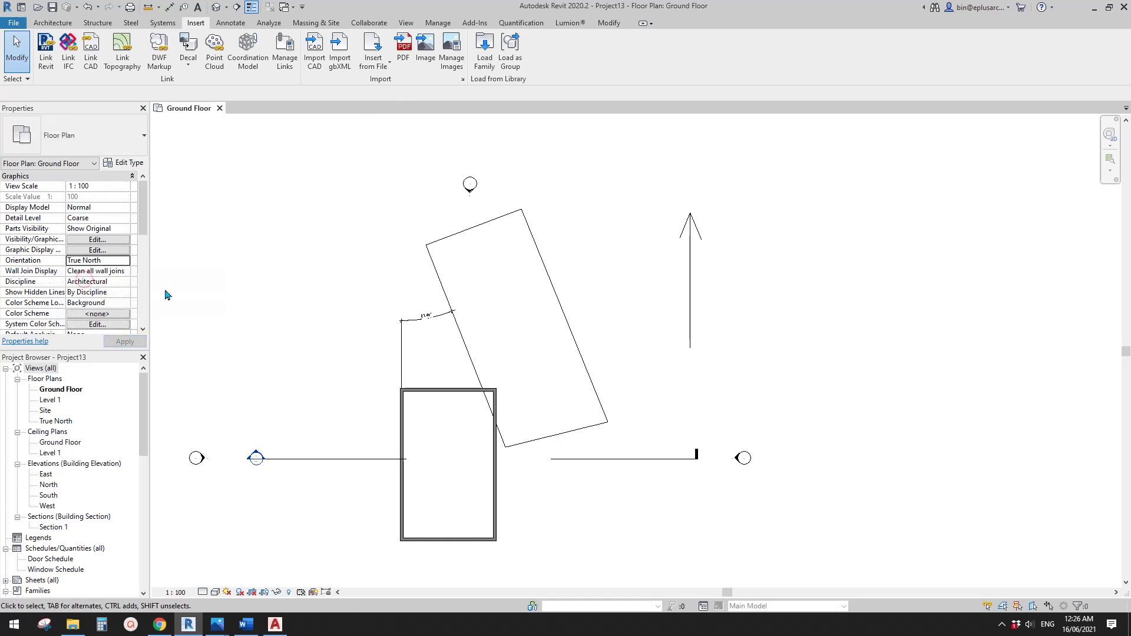
pyautogui.moveTo(251, 279); pyautogui.dragTo(257, 274, button='middle')
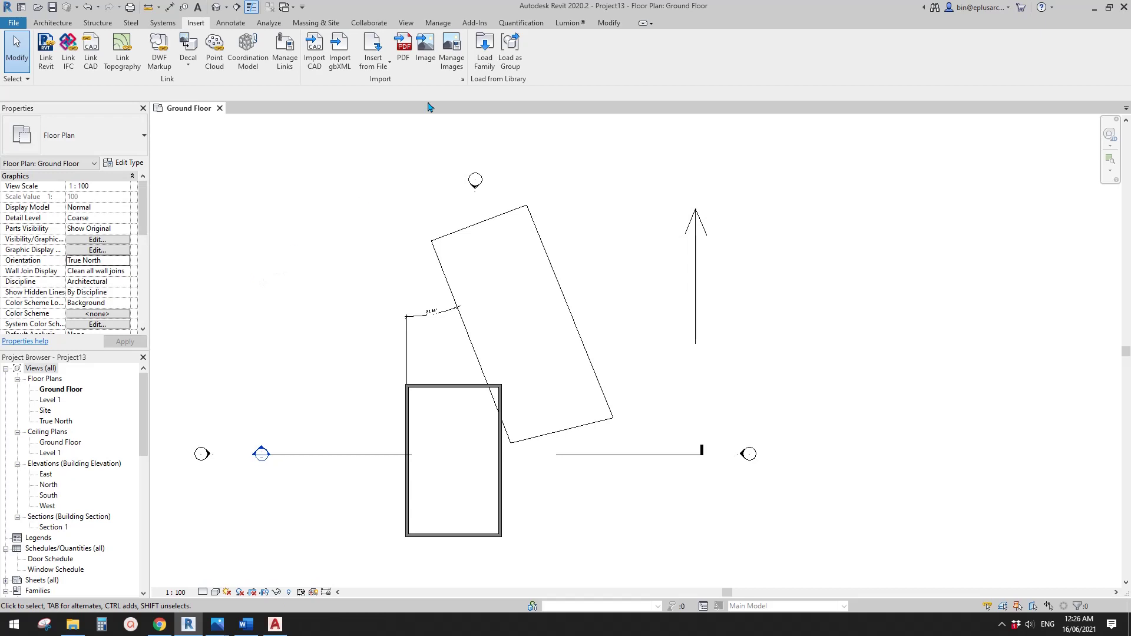
# Rotate True North counterclockwise by 21.46° in the Ground Floor plan.
pyautogui.click(438, 24)
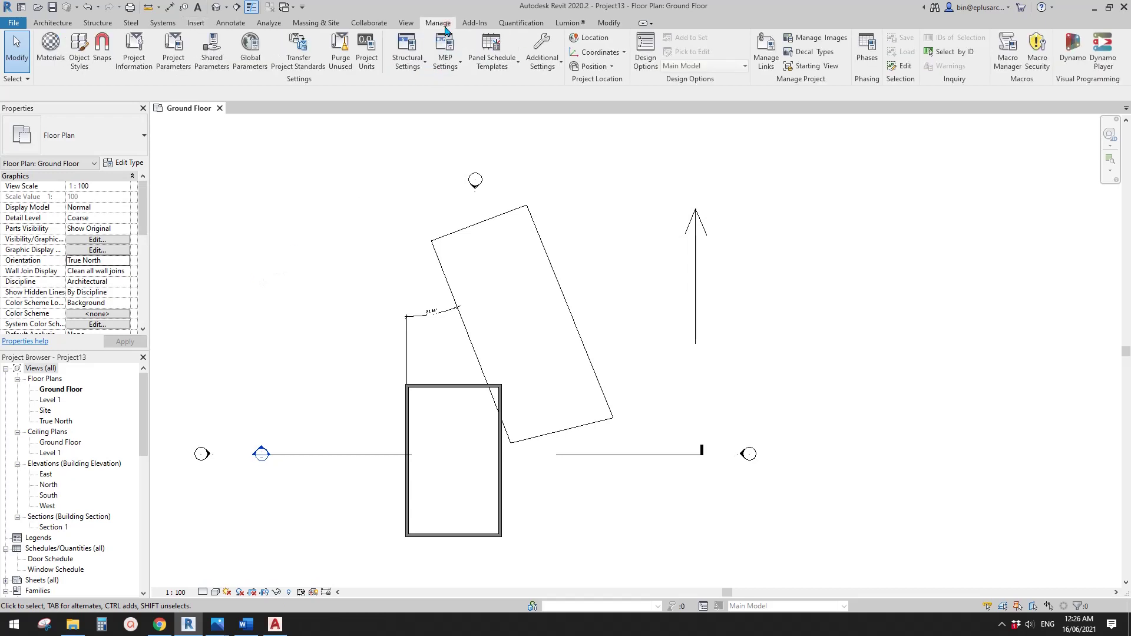
pyautogui.click(593, 66)
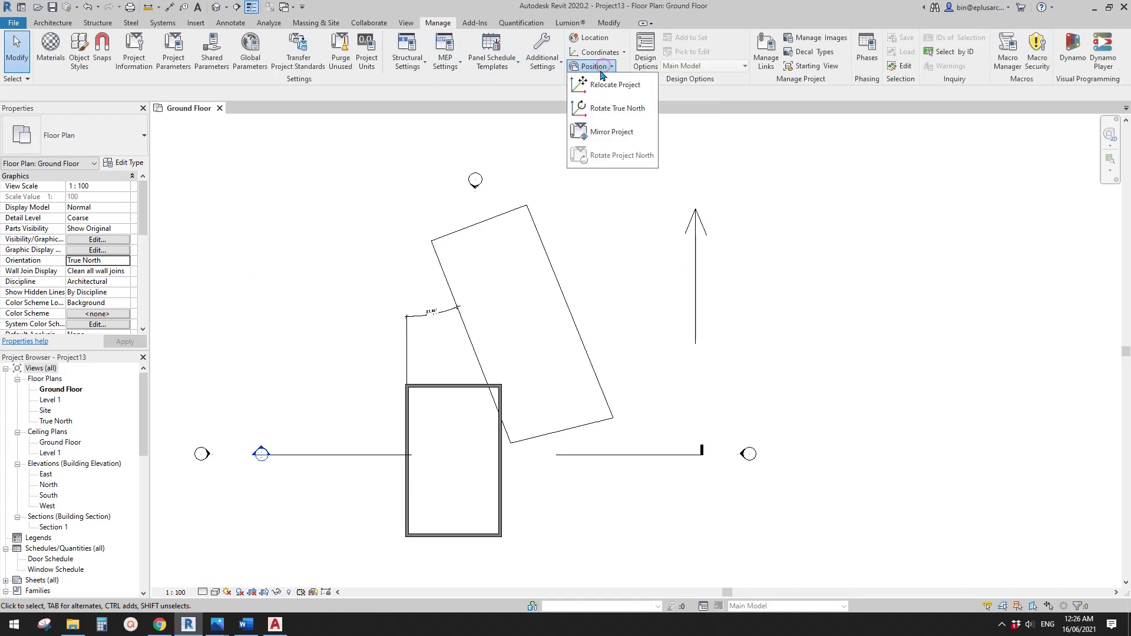
pyautogui.click(617, 109)
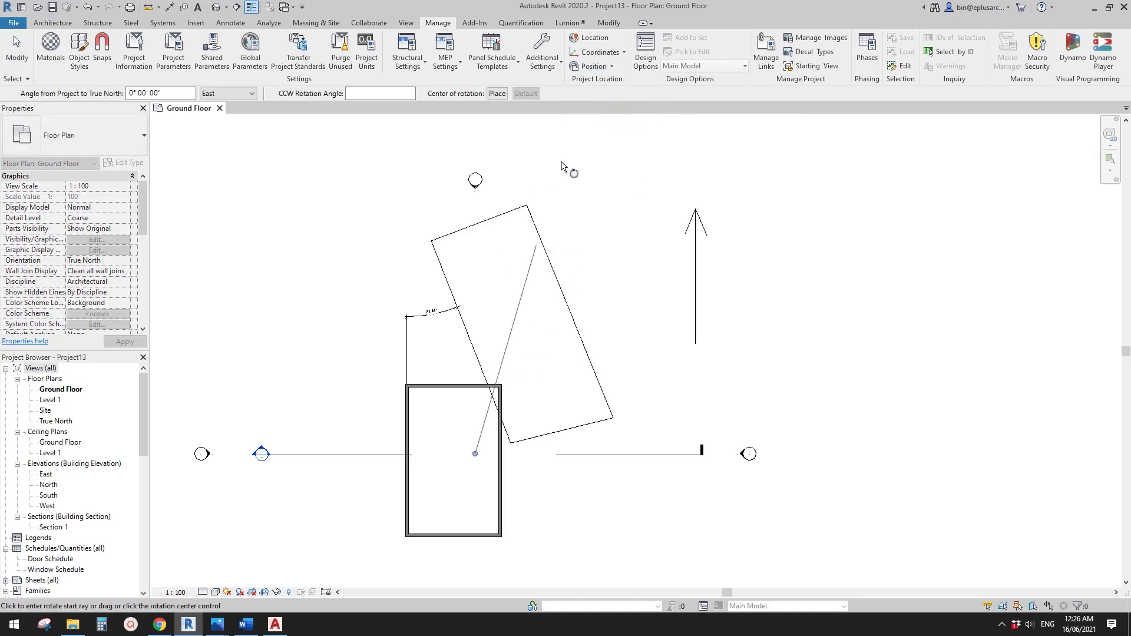
pyautogui.scroll(2, 564, 206)
pyautogui.click(582, 183)
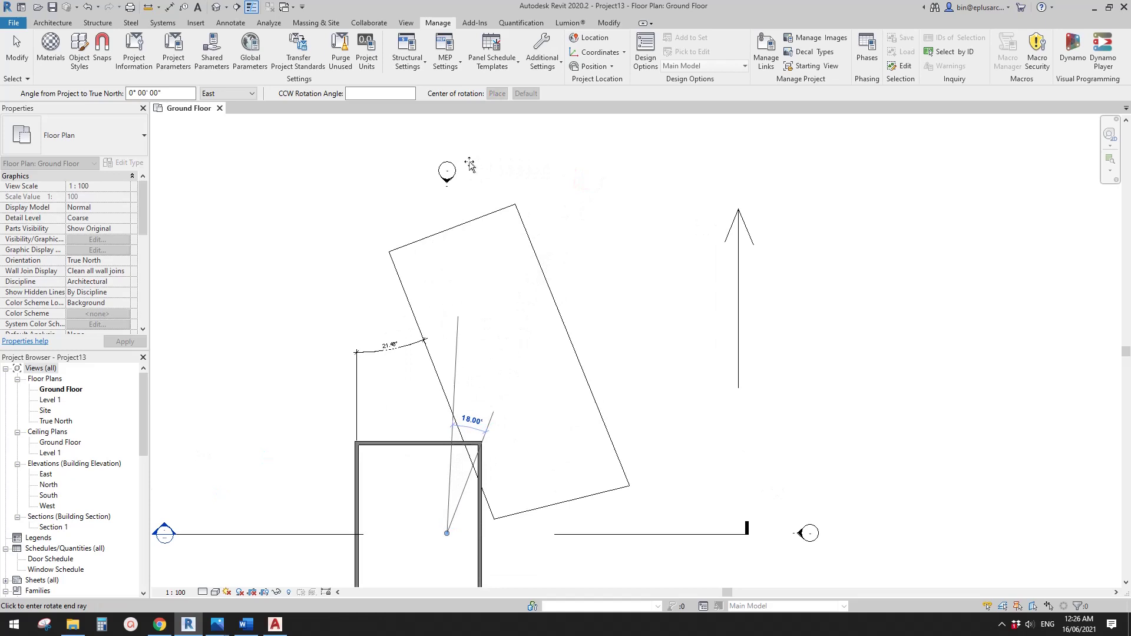
pyautogui.write('21.46')
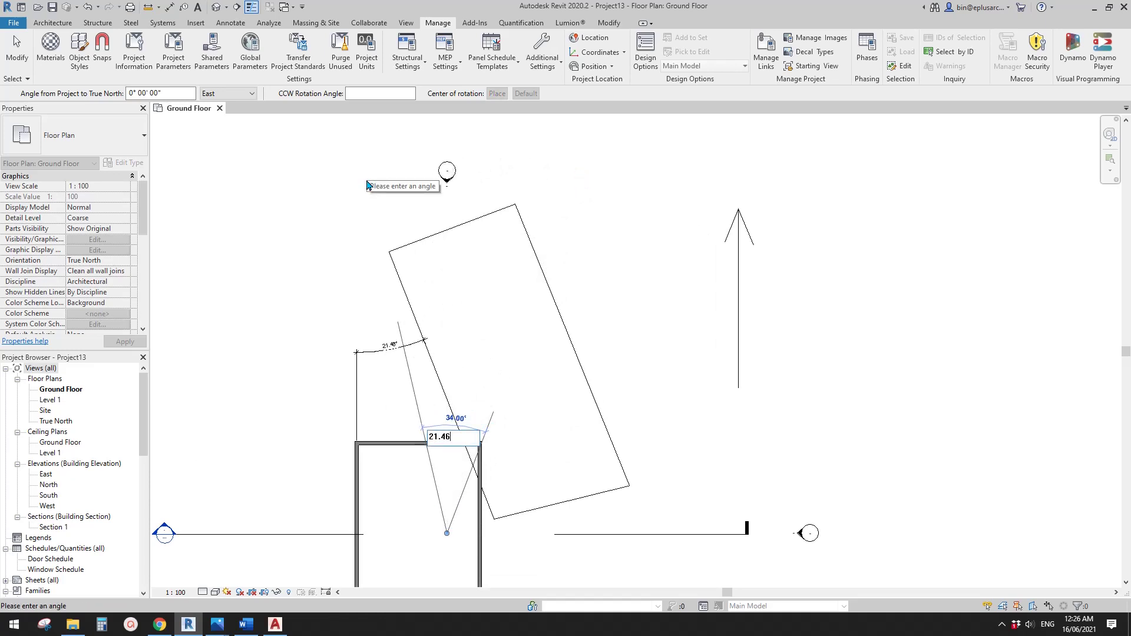
pyautogui.press('Return')
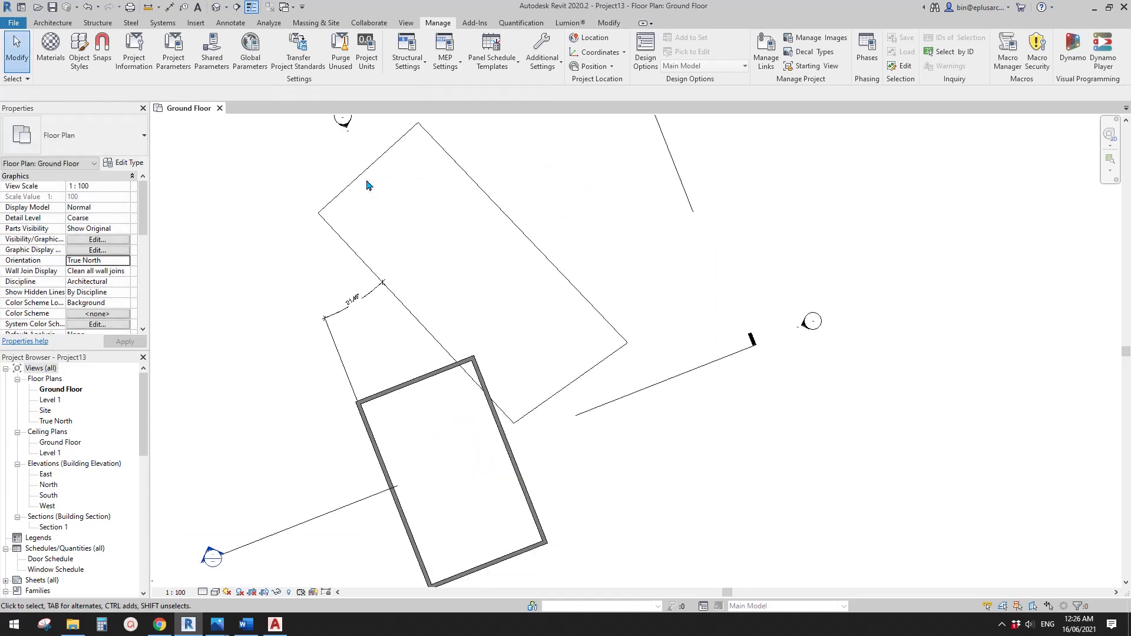
# Examine how the building, linked lot boundary and north arrow are oriented in the rotated Ground Floor plan.
pyautogui.scroll(-2, 373, 210)
pyautogui.moveTo(423, 307); pyautogui.dragTo(514, 361, button='middle')
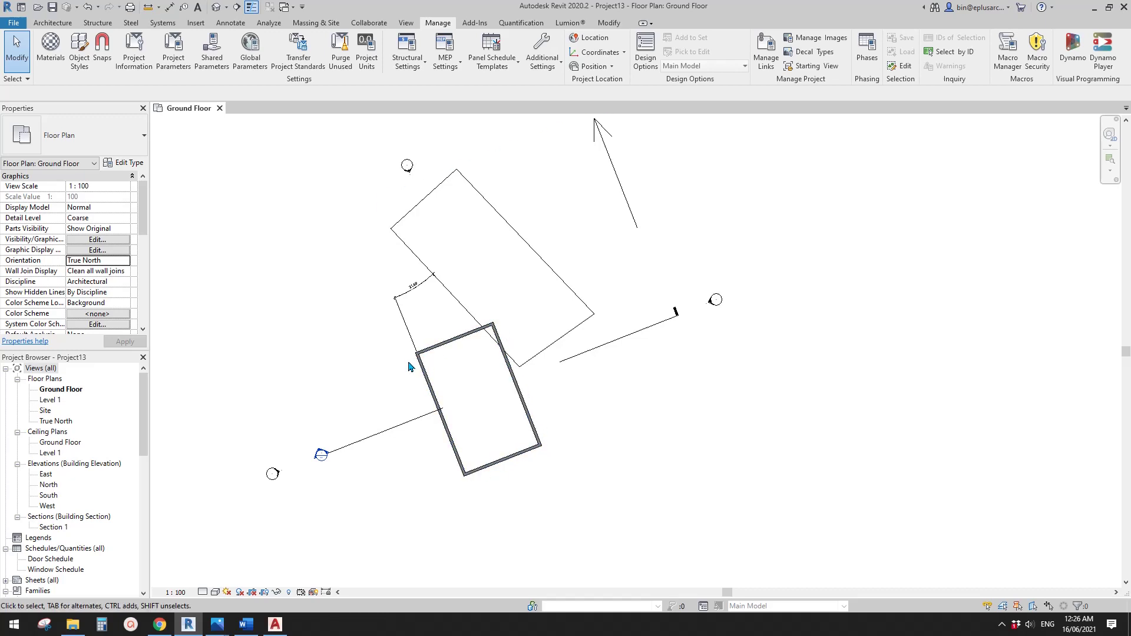
pyautogui.moveTo(462, 469); pyautogui.dragTo(465, 475, button='middle')
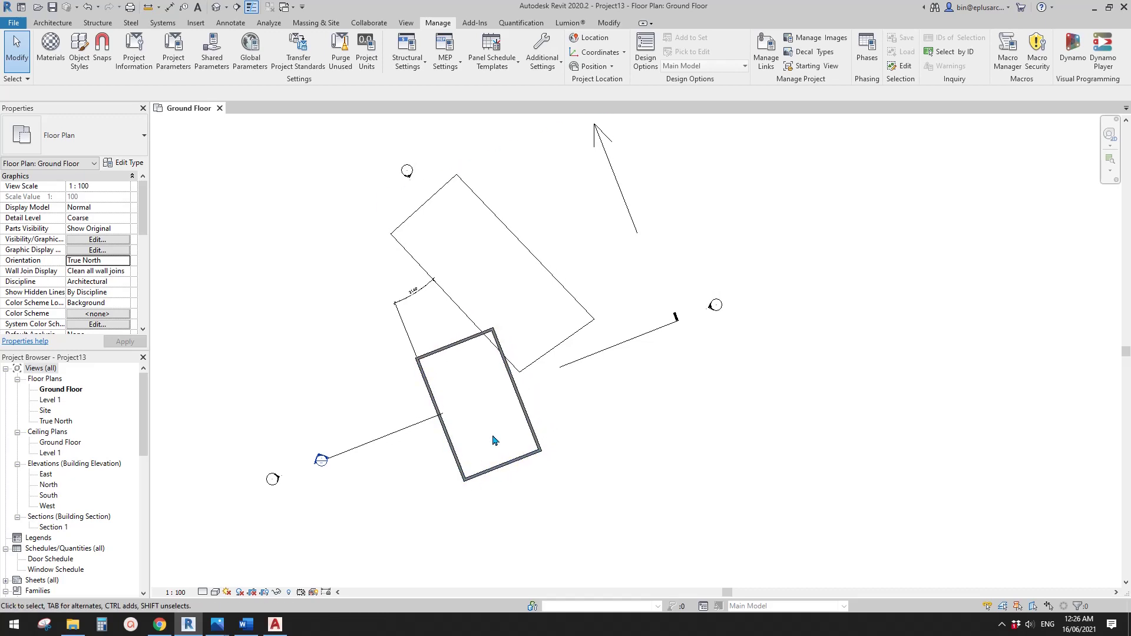
pyautogui.moveTo(493, 437); pyautogui.dragTo(484, 459, button='middle')
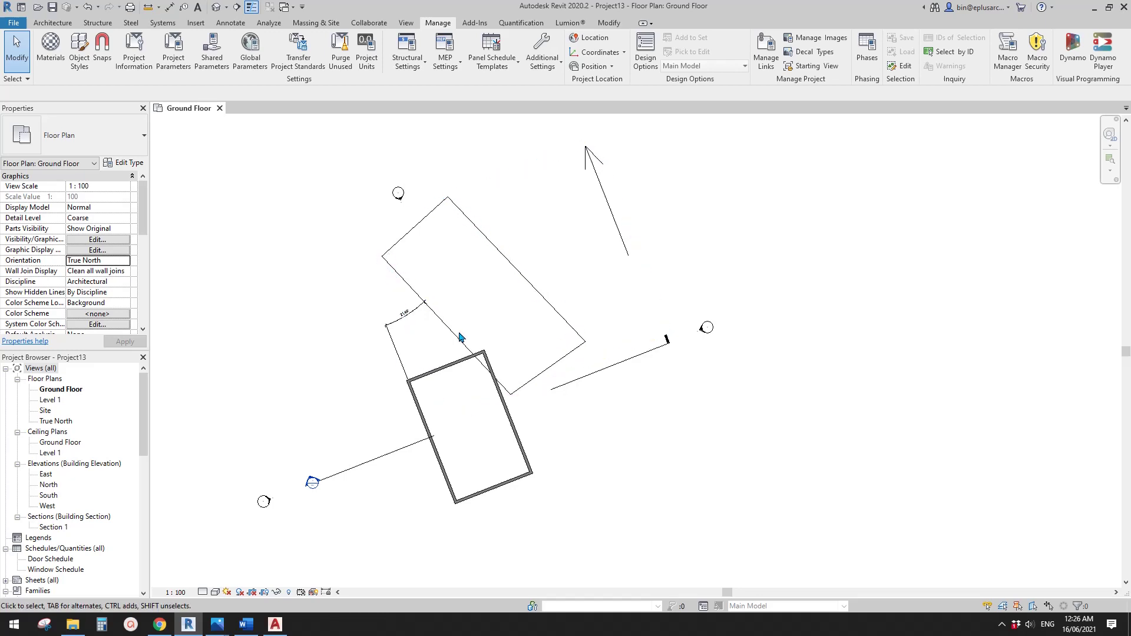
pyautogui.scroll(1, 465, 213)
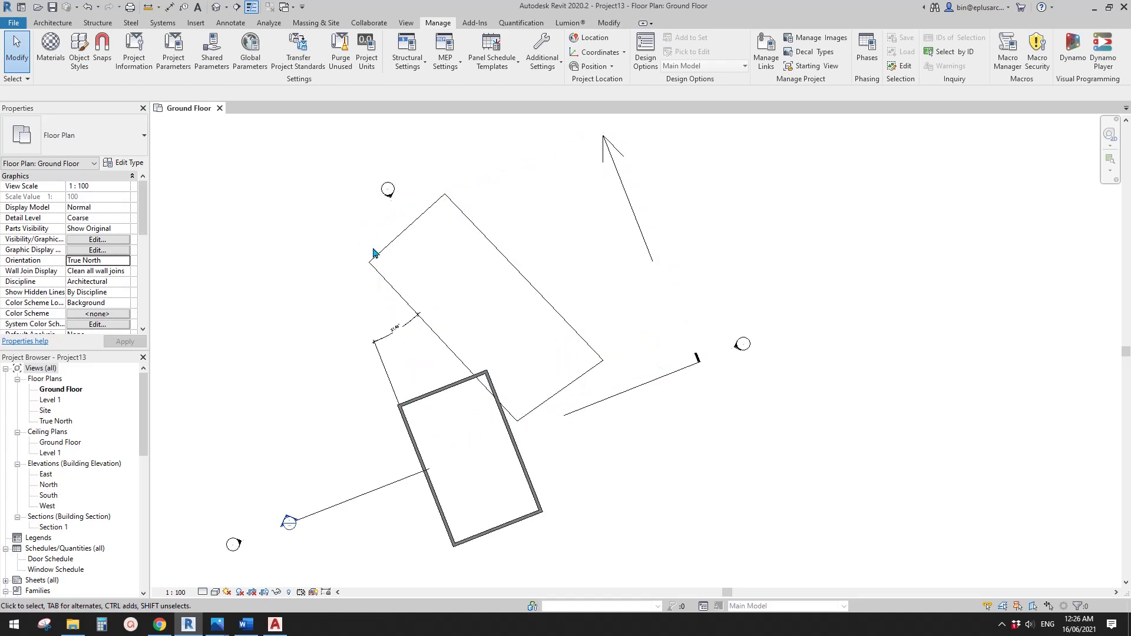
pyautogui.moveTo(460, 320); pyautogui.dragTo(437, 365, button='middle')
pyautogui.click(498, 312)
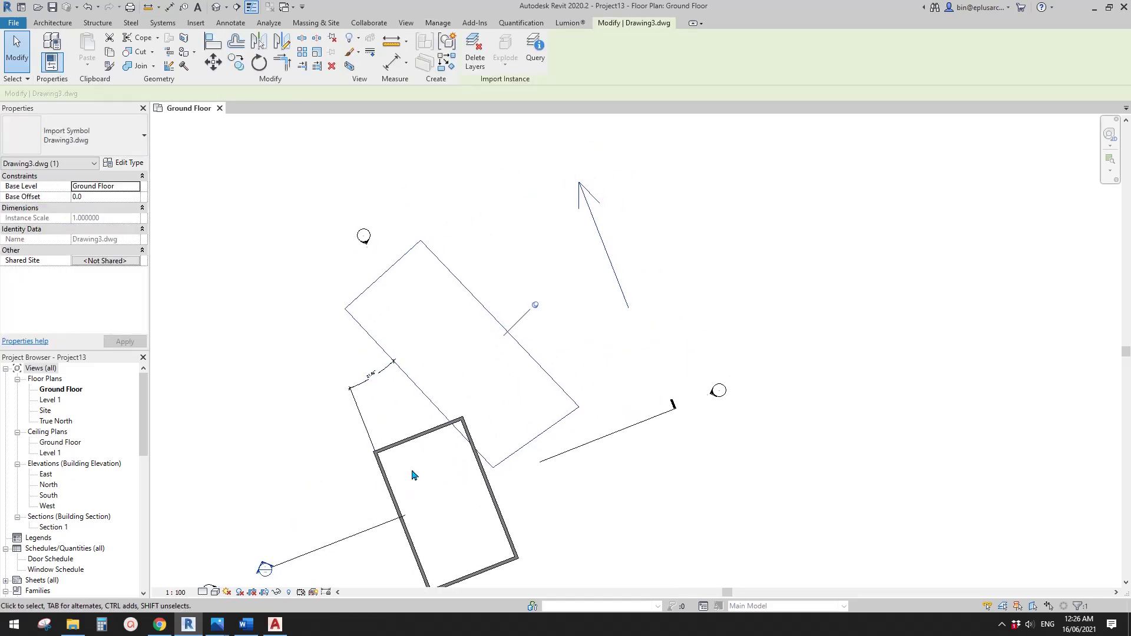
pyautogui.moveTo(411, 471); pyautogui.dragTo(414, 437, button='middle')
pyautogui.moveTo(490, 359); pyautogui.dragTo(472, 406, button='middle')
pyautogui.click(493, 324)
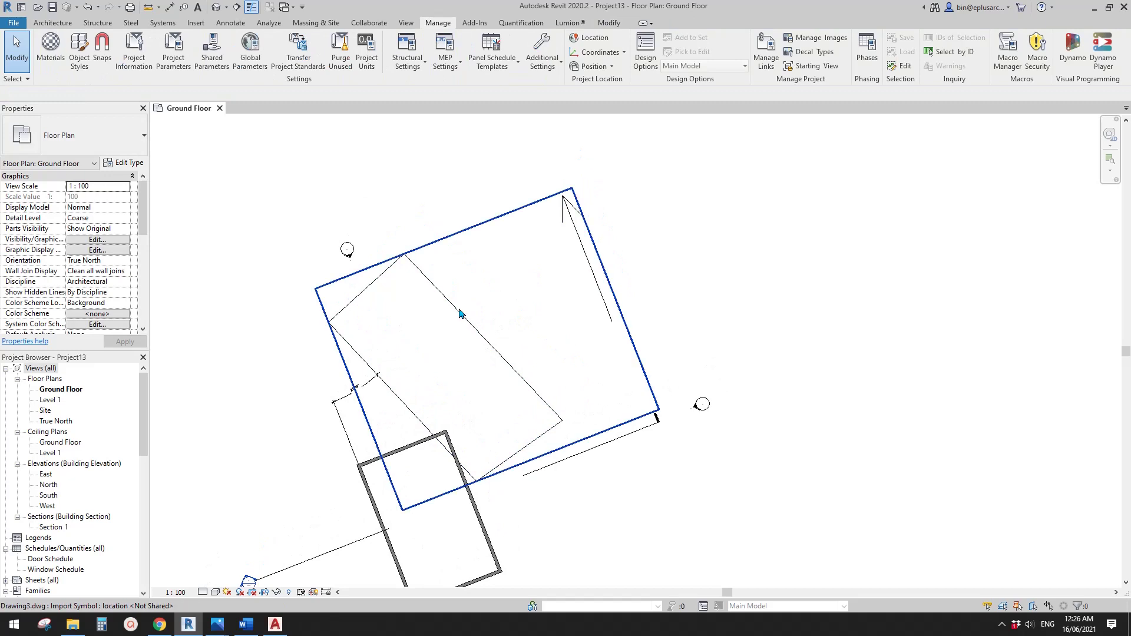
# Remove the existing Drawing3.dwg CAD link from the project.
pyautogui.click(199, 26)
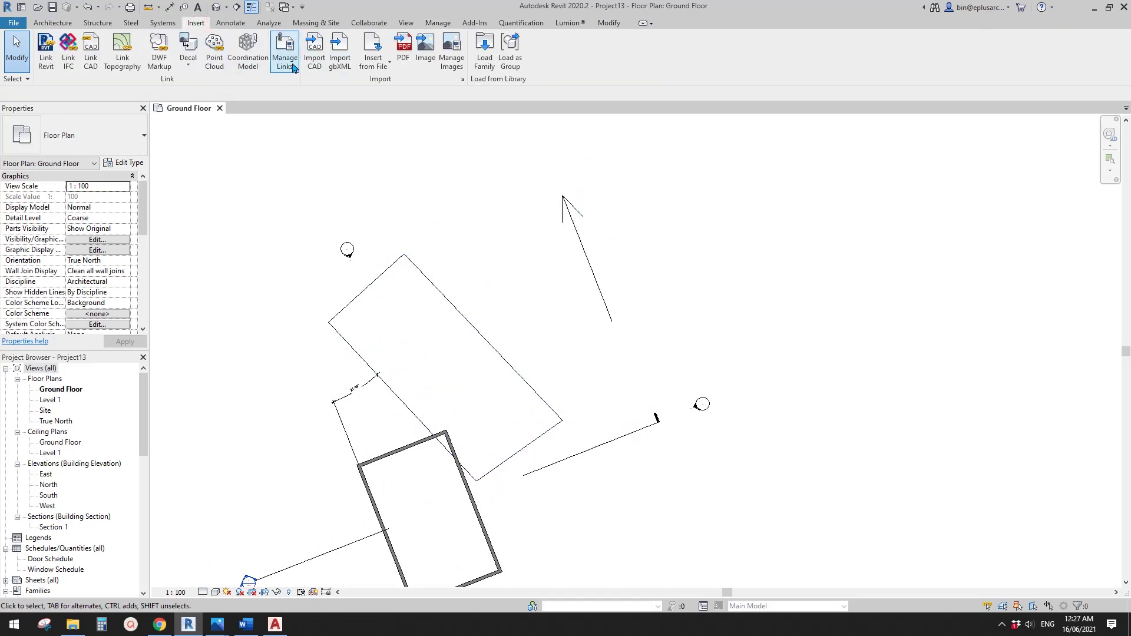
pyautogui.click(284, 50)
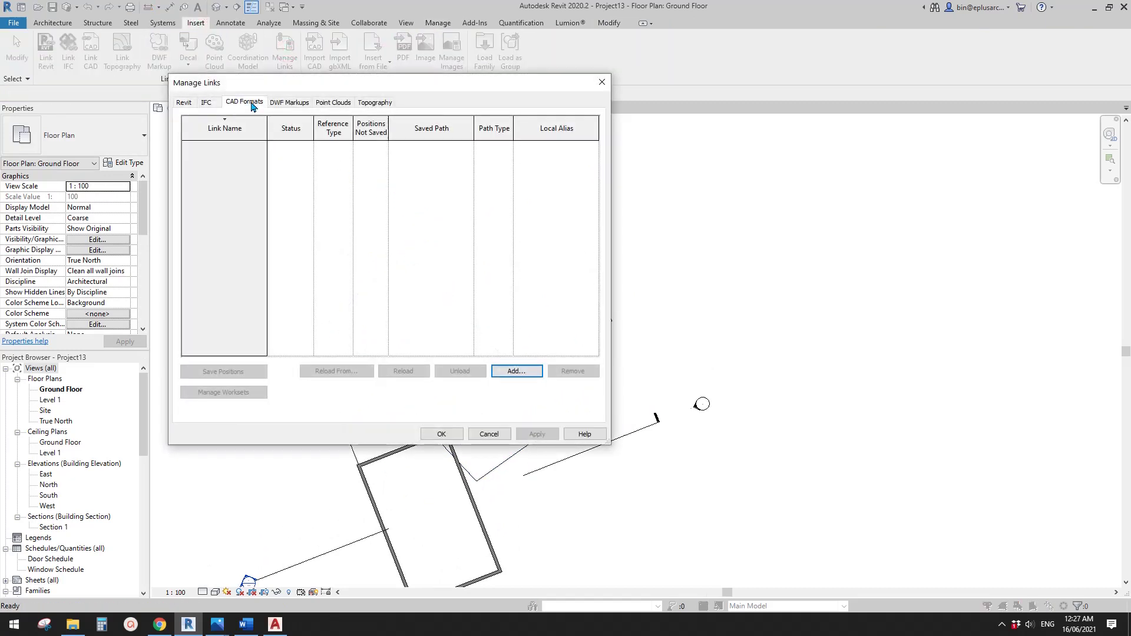
pyautogui.click(251, 103)
pyautogui.click(563, 395)
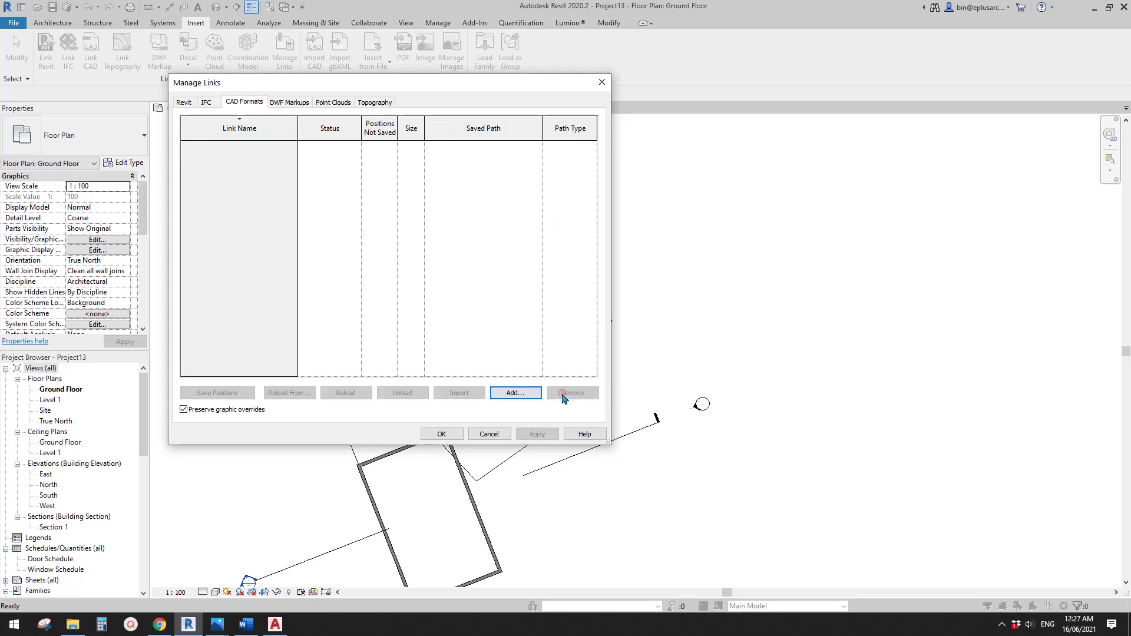
# Link Drawing3.dwg again on Ground Floor, using Auto - Origin to Internal Origin positioning with Orient to View enabled.
pyautogui.click(514, 394)
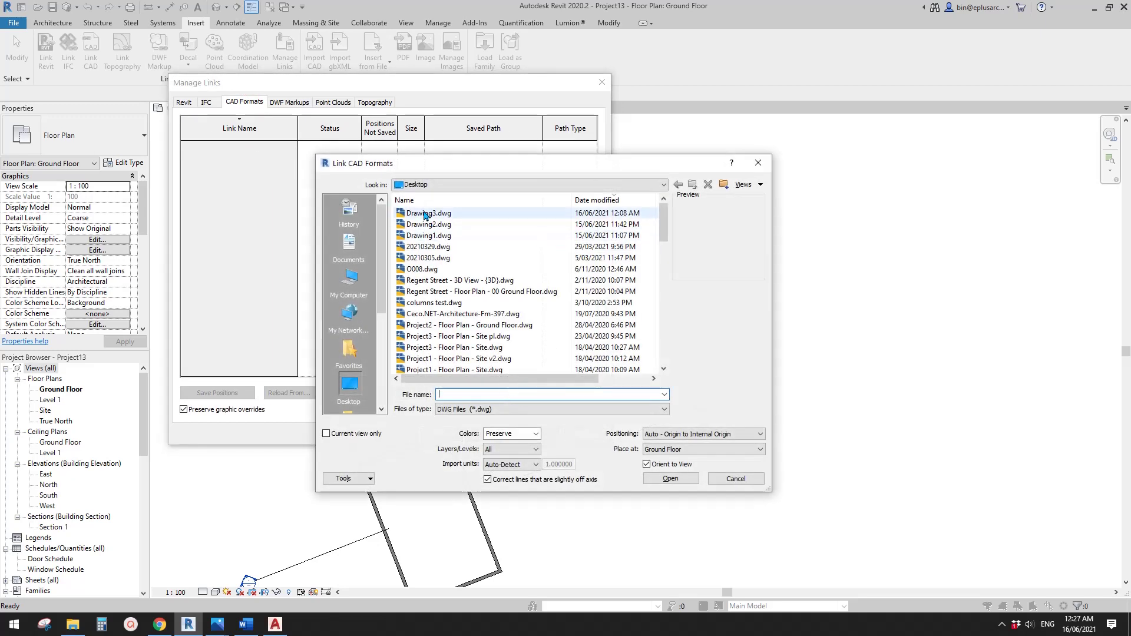
pyautogui.click(431, 213)
pyautogui.click(670, 478)
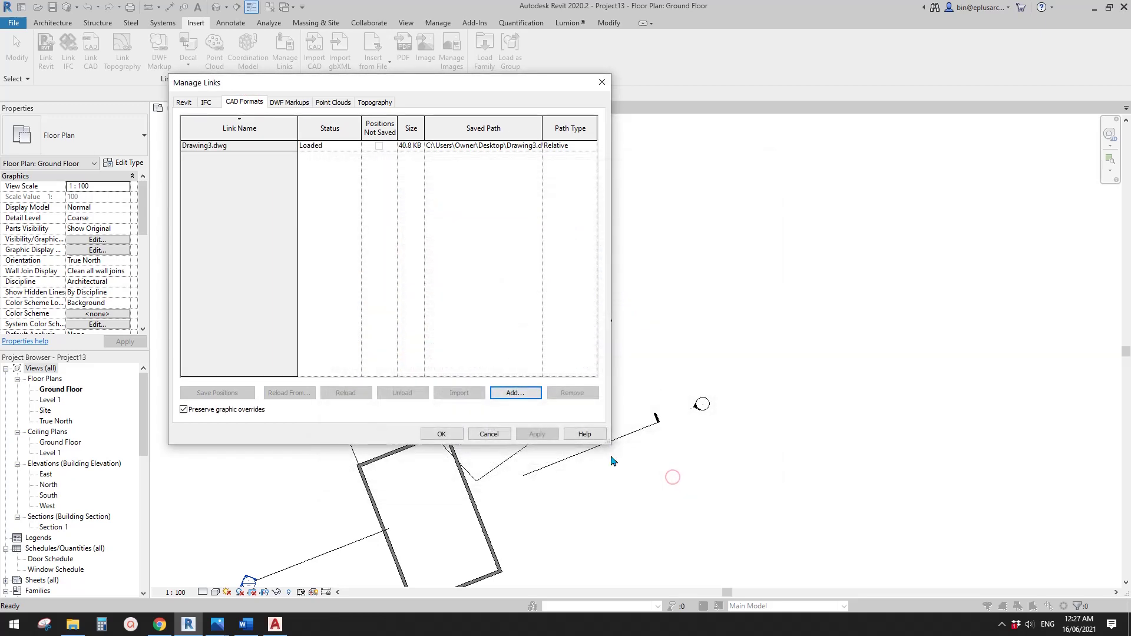
pyautogui.click(442, 435)
# Unpin the relinked Drawing3.dwg and move it so the lot boundary surrounds the building.
pyautogui.moveTo(486, 477); pyautogui.dragTo(490, 377, button='middle')
pyautogui.click(545, 253)
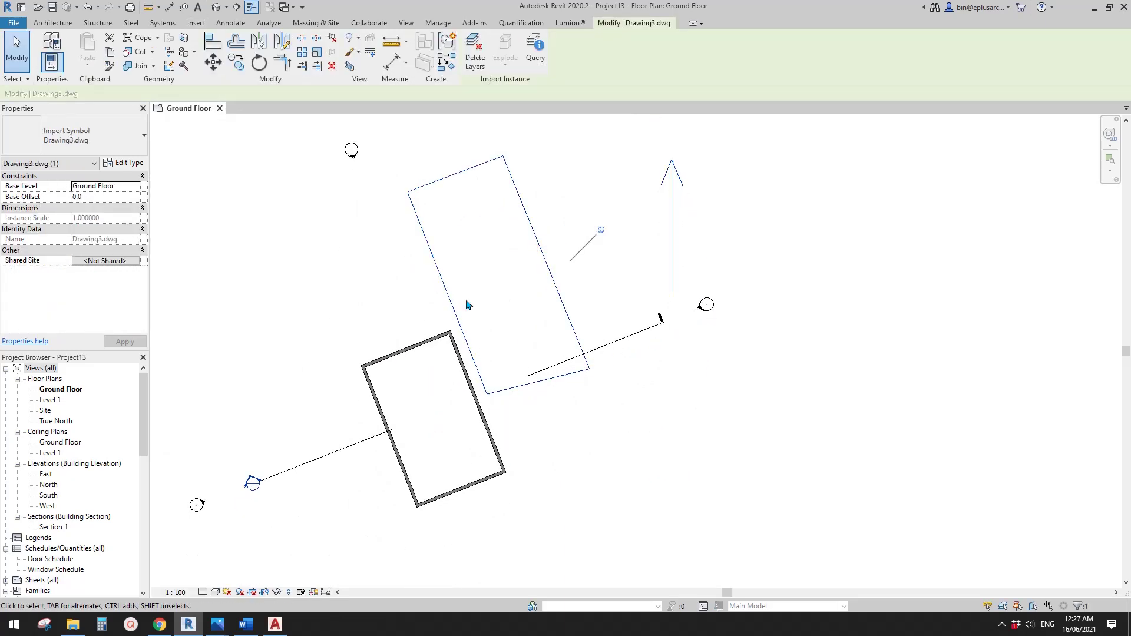
pyautogui.scroll(-1, 466, 305)
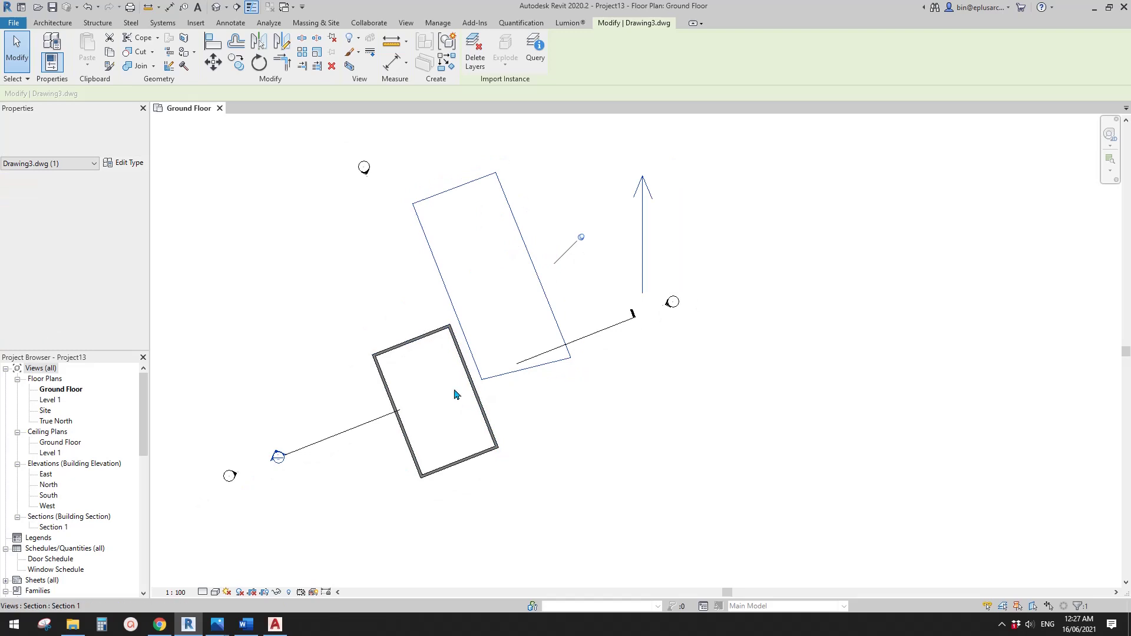
pyautogui.moveTo(455, 394); pyautogui.dragTo(461, 420, button='middle')
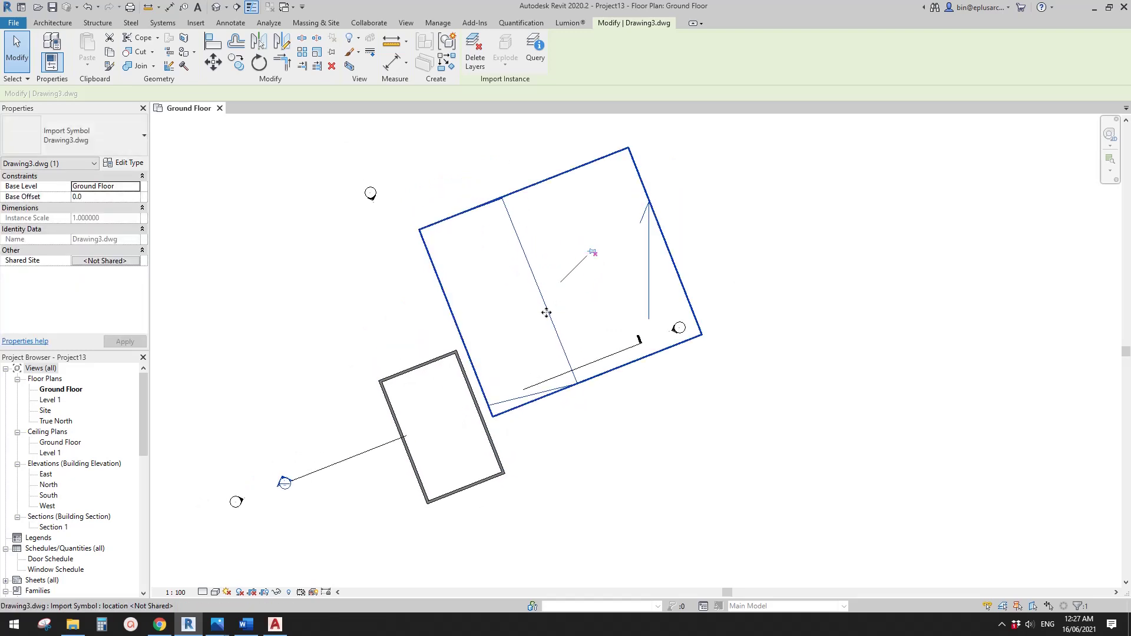
pyautogui.moveTo(549, 316); pyautogui.dragTo(488, 420)
pyautogui.scroll(2, 522, 363)
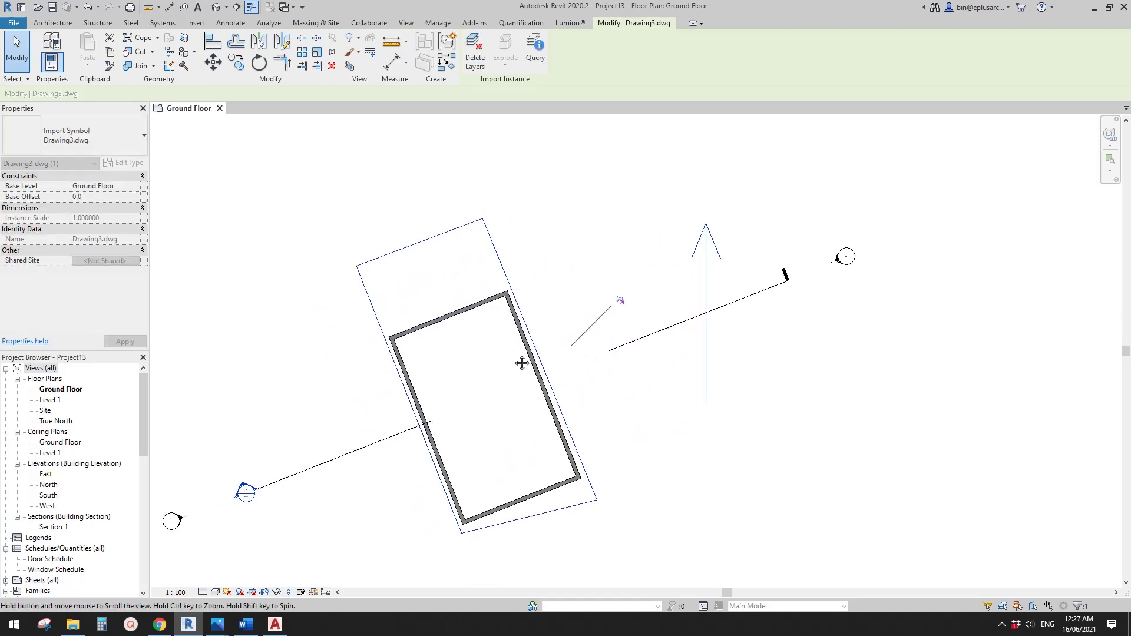
pyautogui.moveTo(522, 363); pyautogui.dragTo(518, 368, button='middle')
# Pin the linked lot drawing in its current position and deselect it.
pyautogui.click(620, 301)
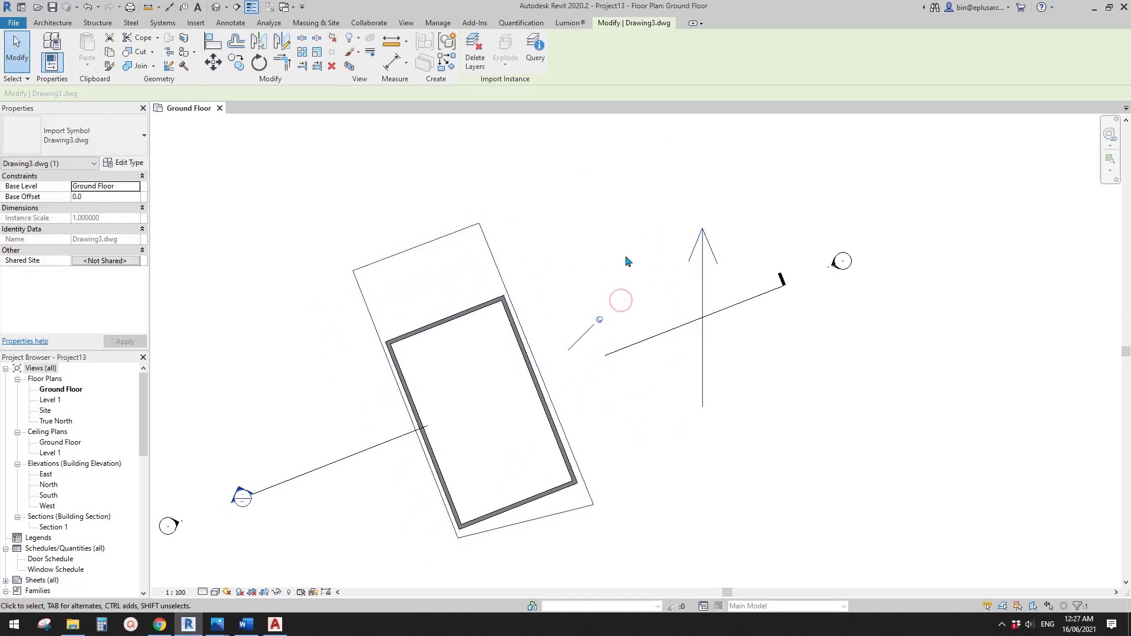
pyautogui.click(638, 251)
pyautogui.scroll(-1, 599, 300)
pyautogui.moveTo(598, 300); pyautogui.dragTo(596, 303, button='middle')
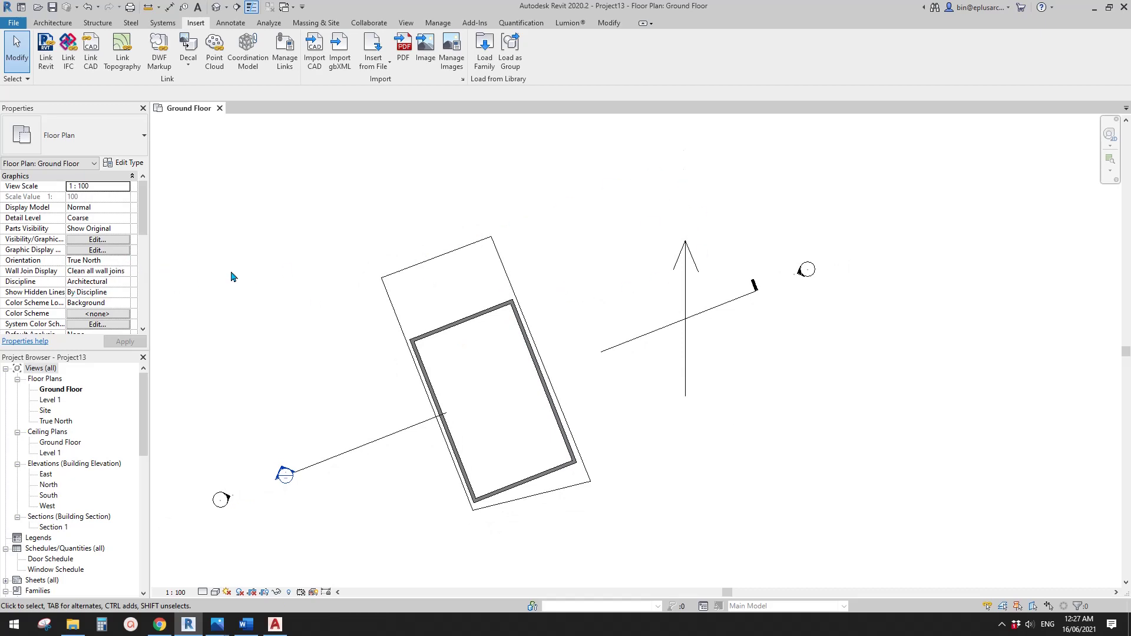
# Set the Ground Floor plan's orientation to Project North and check the building against the lot boundary.
pyautogui.click(126, 261)
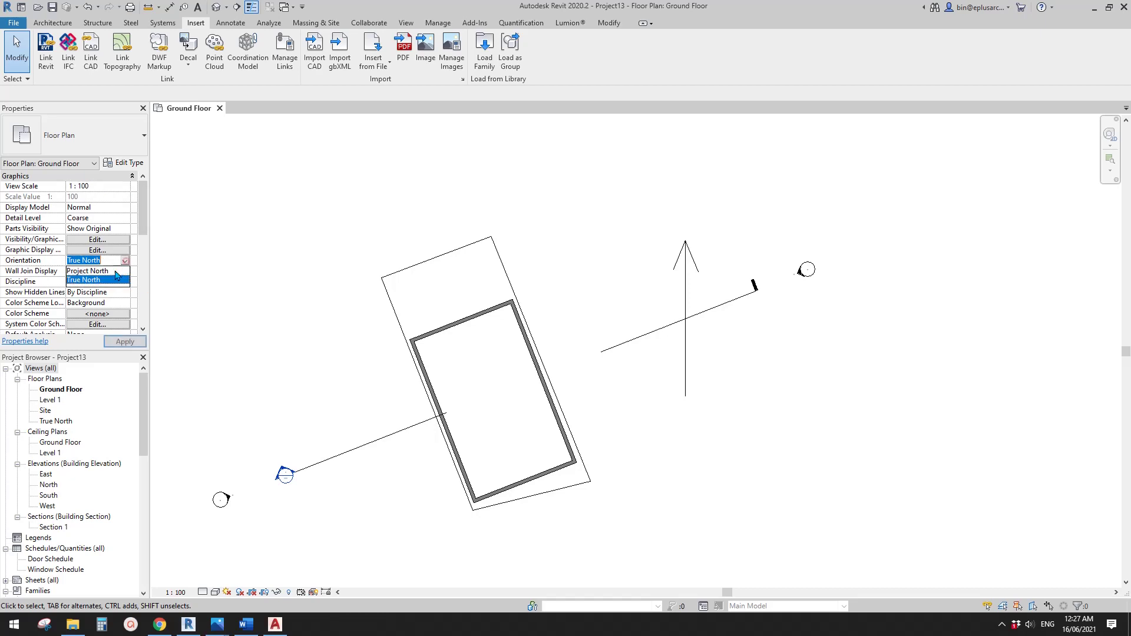
pyautogui.click(90, 271)
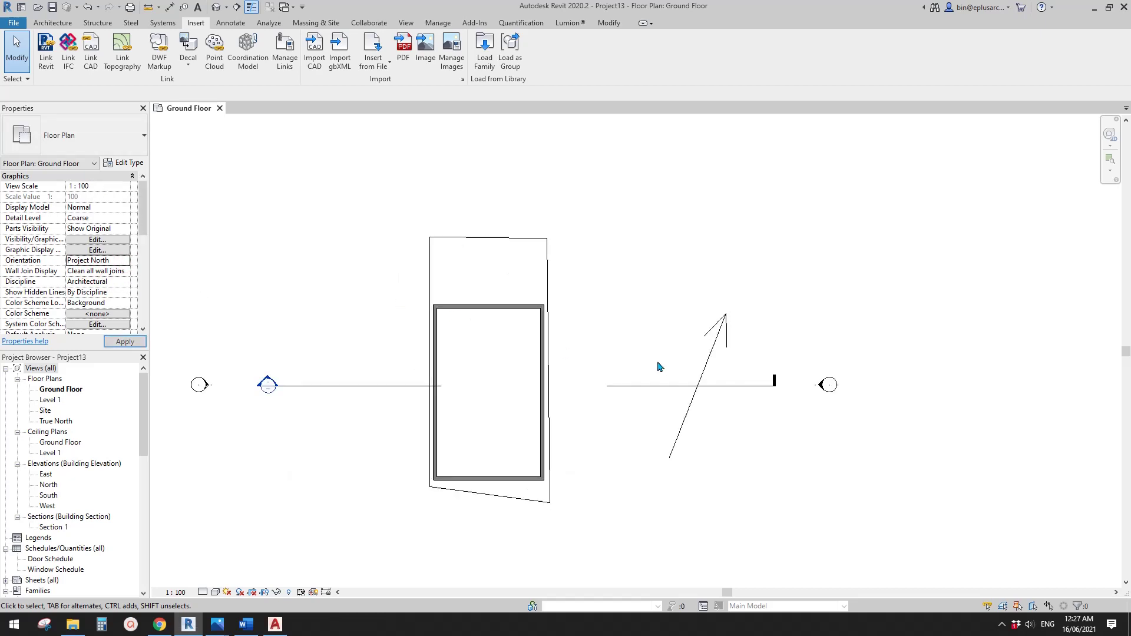
pyautogui.scroll(2, 431, 351)
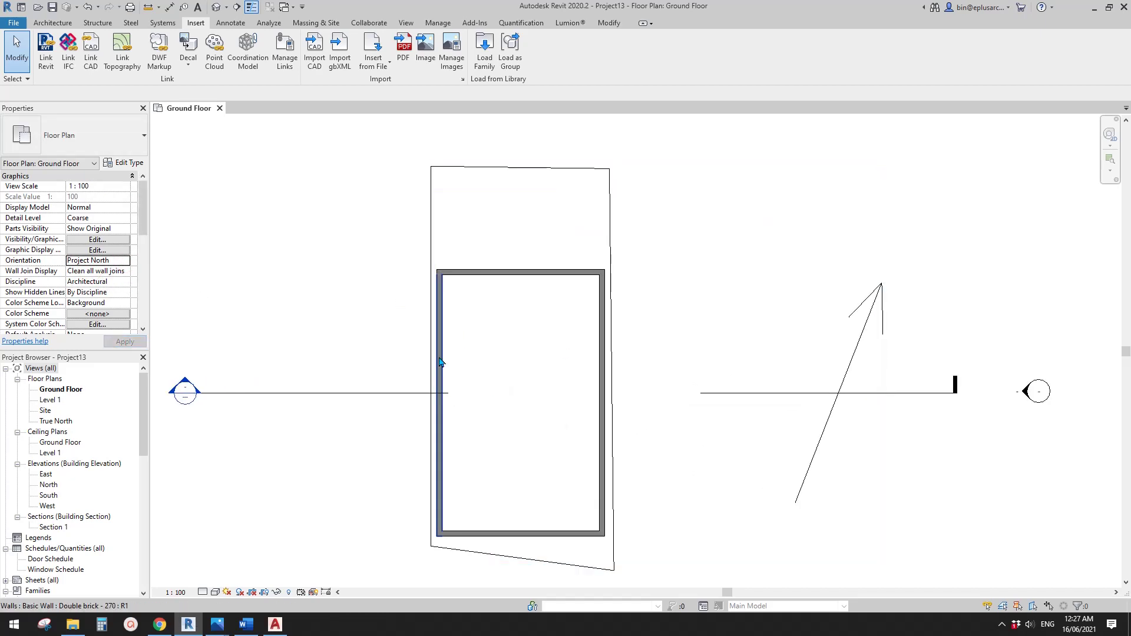
pyautogui.scroll(-1, 436, 316)
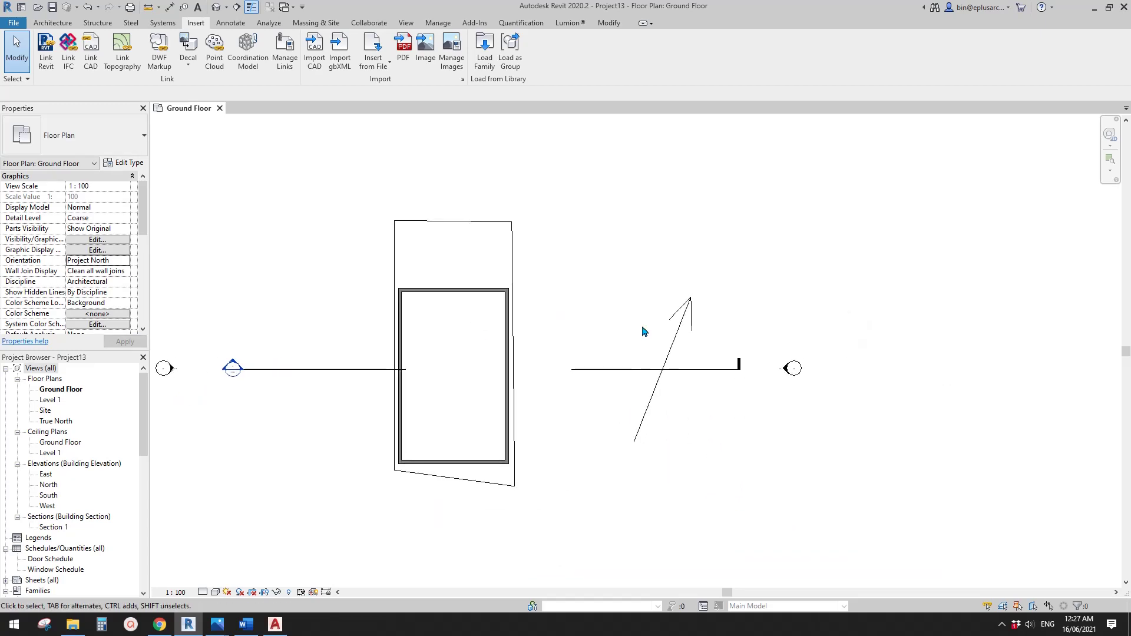
pyautogui.moveTo(601, 340); pyautogui.dragTo(612, 282, button='middle')
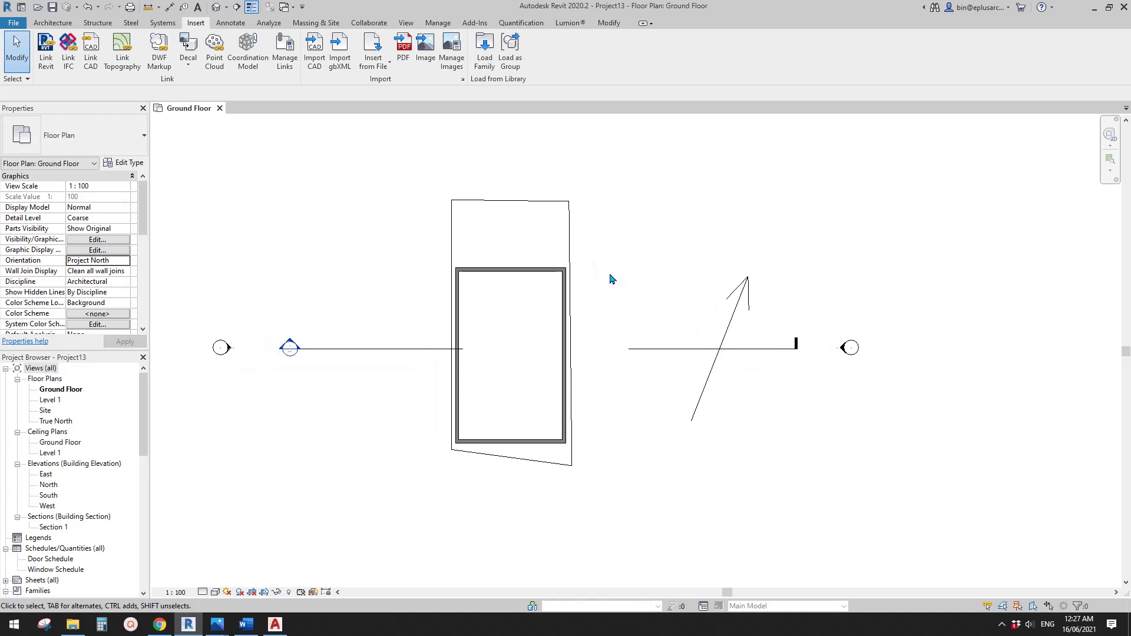
pyautogui.click(410, 263)
pyautogui.scroll(-1, 345, 324)
pyautogui.moveTo(345, 324); pyautogui.dragTo(380, 336, button='middle')
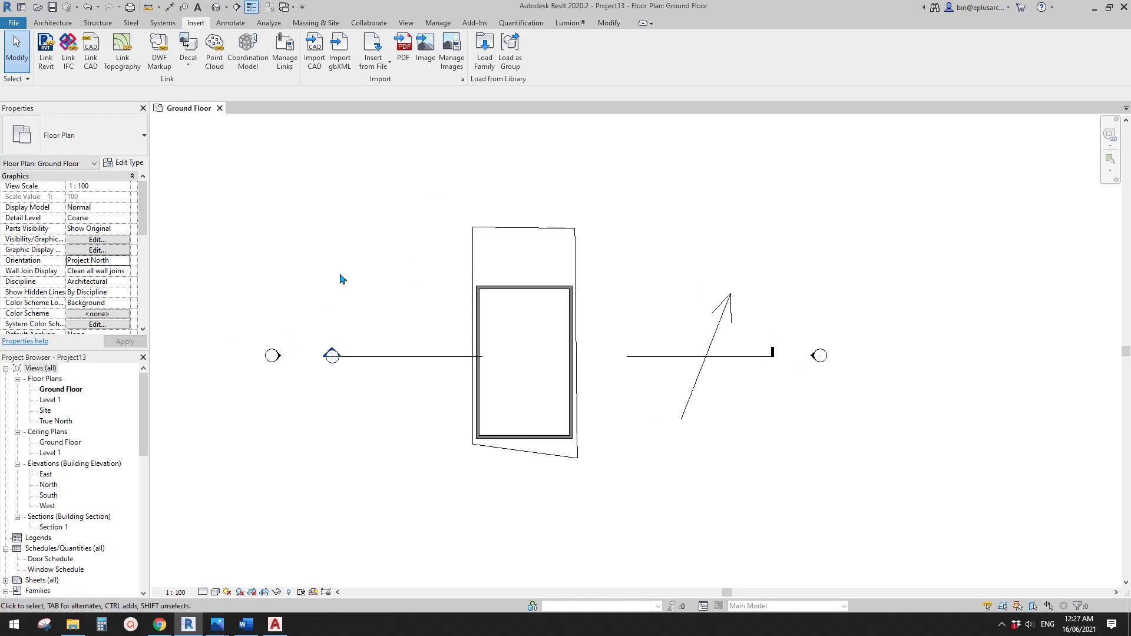
pyautogui.moveTo(343, 268); pyautogui.dragTo(338, 269, button='middle')
pyautogui.moveTo(311, 199); pyautogui.dragTo(341, 192, button='middle')
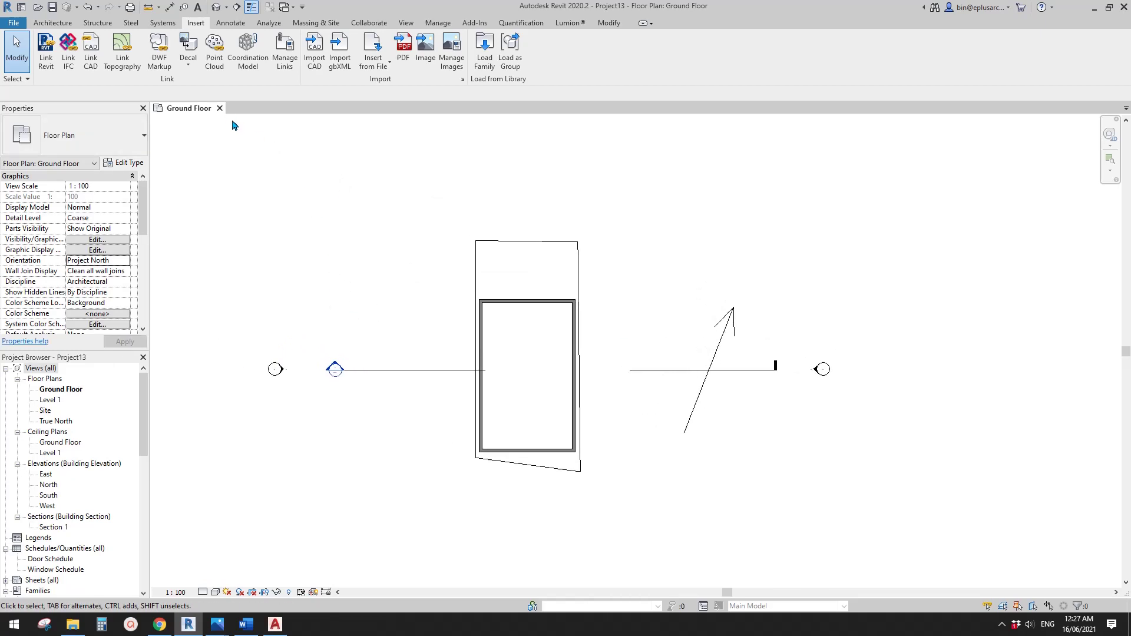
# Undo the recent commands back through the first lot drawing import, keeping the rectangular building walls.
pyautogui.click(98, 7)
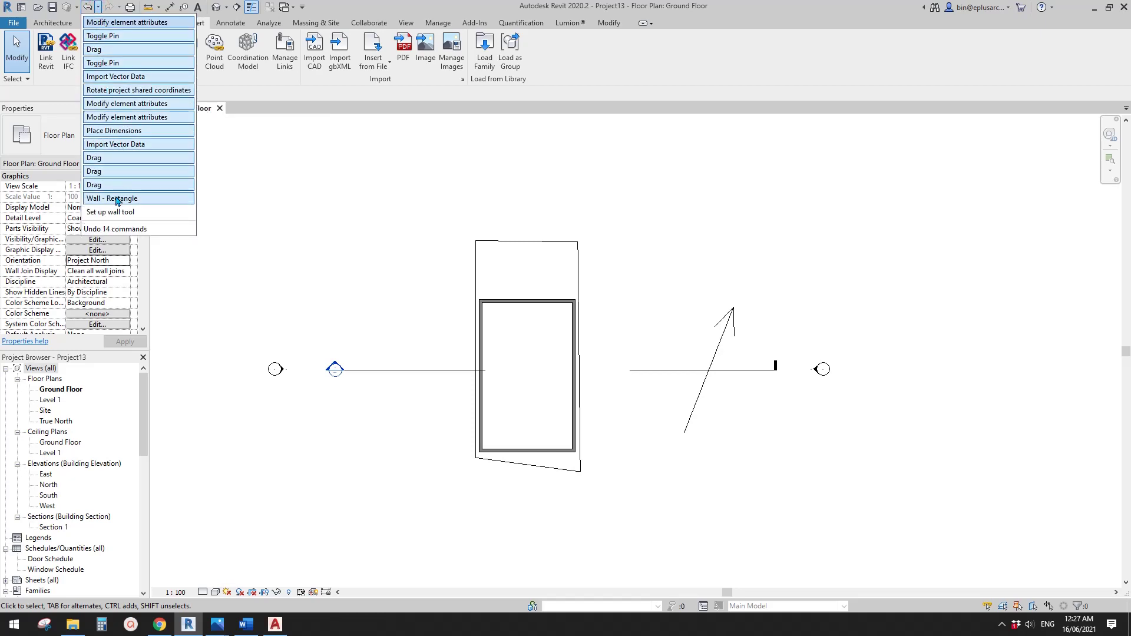
pyautogui.click(122, 148)
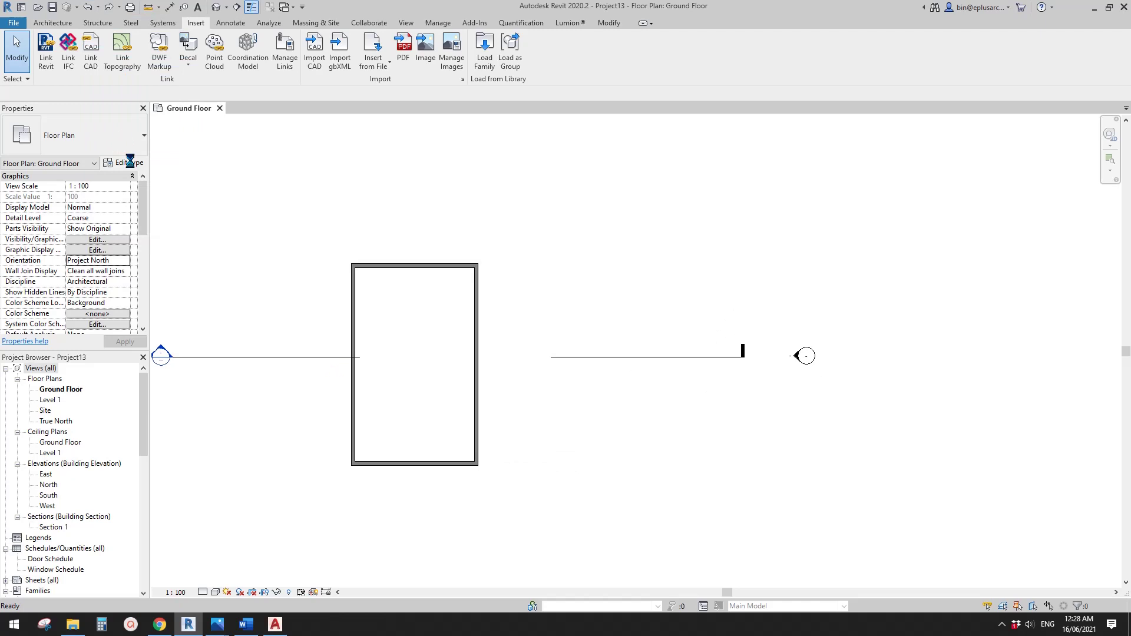
pyautogui.moveTo(447, 254); pyautogui.dragTo(470, 263, button='middle')
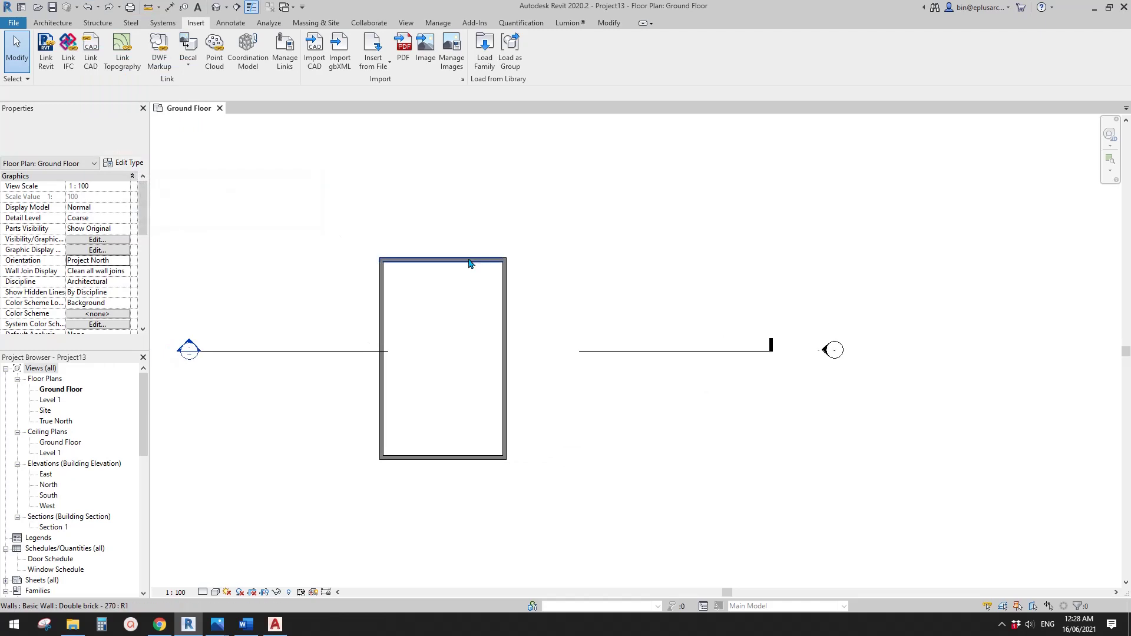
pyautogui.click(458, 262)
pyautogui.click(440, 273)
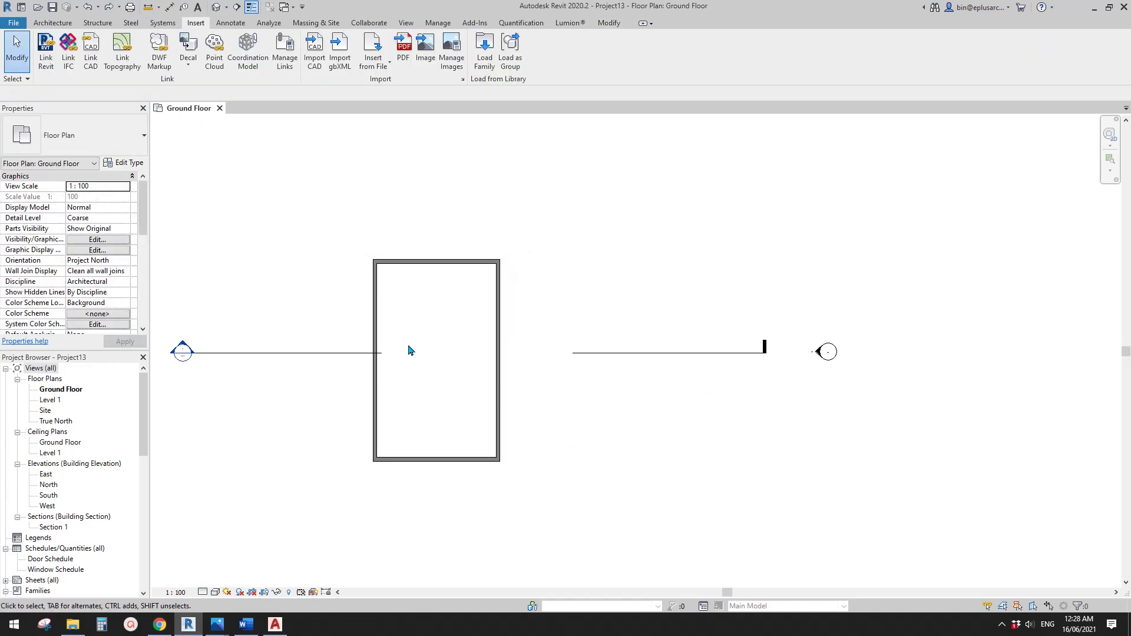
pyautogui.moveTo(475, 306); pyautogui.dragTo(461, 321, button='middle')
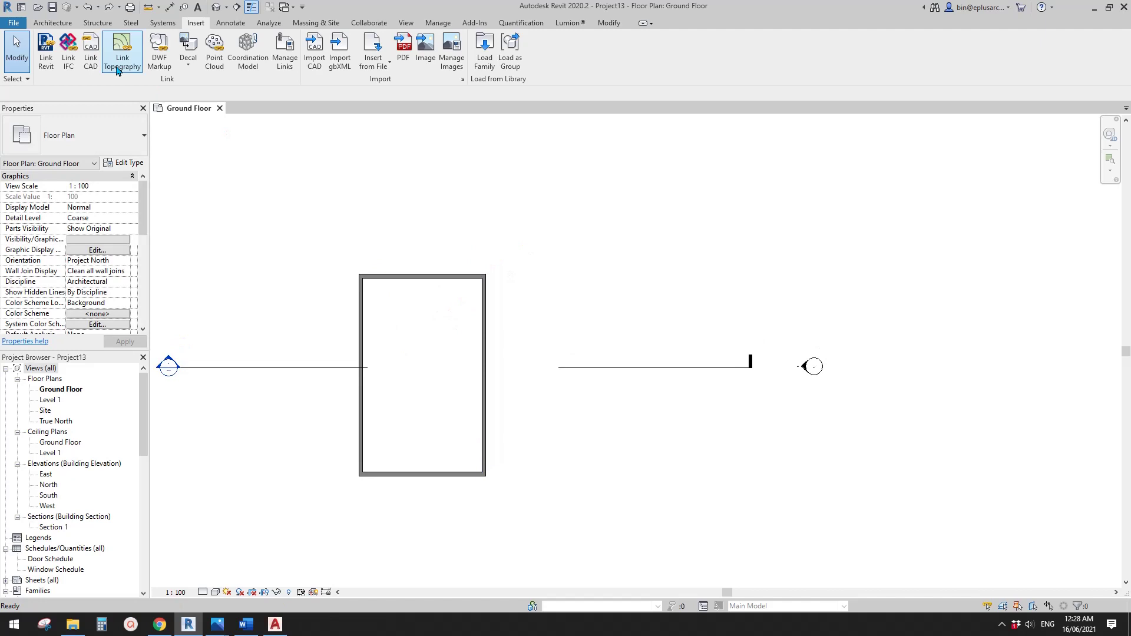
# Link Drawing3.dwg to Ground Floor with Auto - Origin to Internal Origin positioning and Orient to View enabled.
pyautogui.click(86, 52)
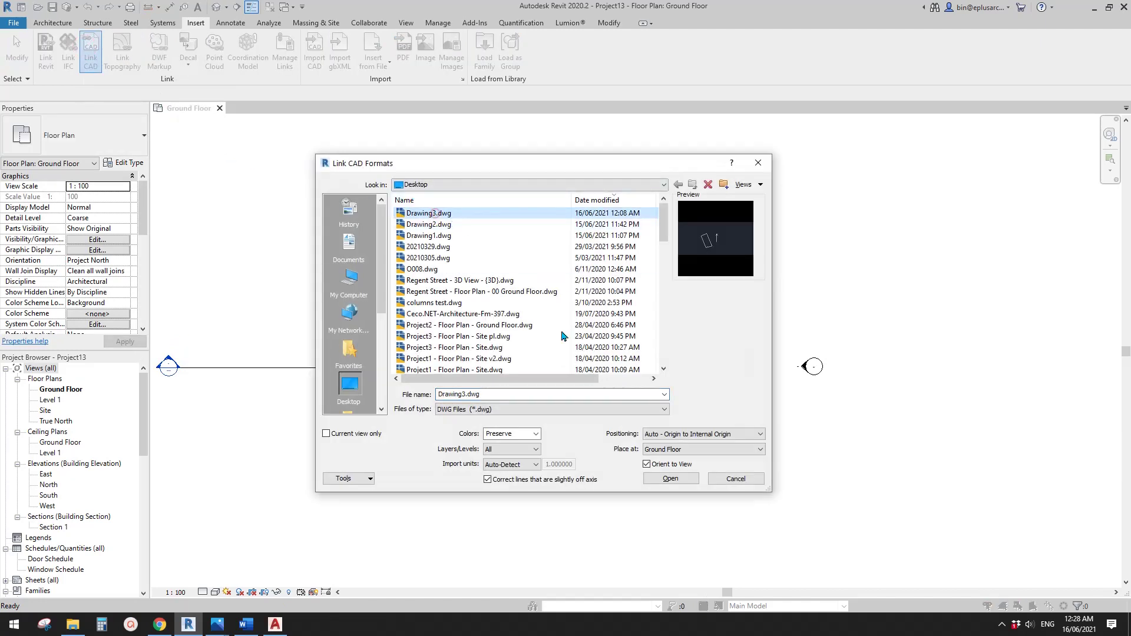
pyautogui.click(677, 479)
pyautogui.scroll(-2, 532, 428)
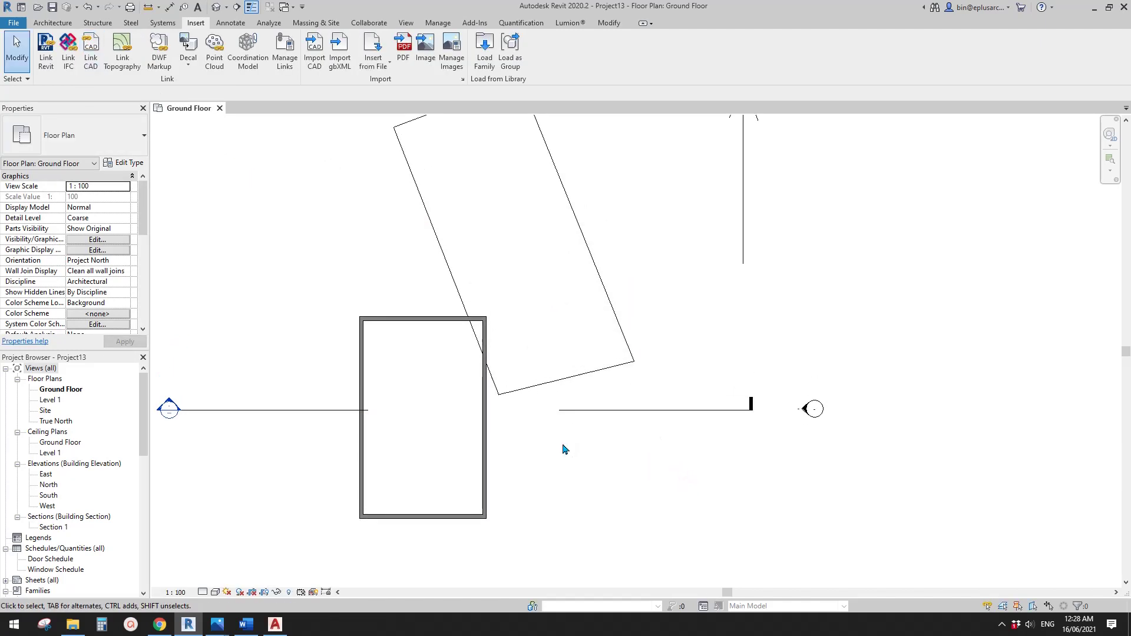
pyautogui.click(526, 415)
pyautogui.moveTo(517, 395); pyautogui.dragTo(518, 398, button='middle')
# Place an angular dimension between the lot's slanted west boundary and the building's west wall.
pyautogui.press('d')
pyautogui.press('i')
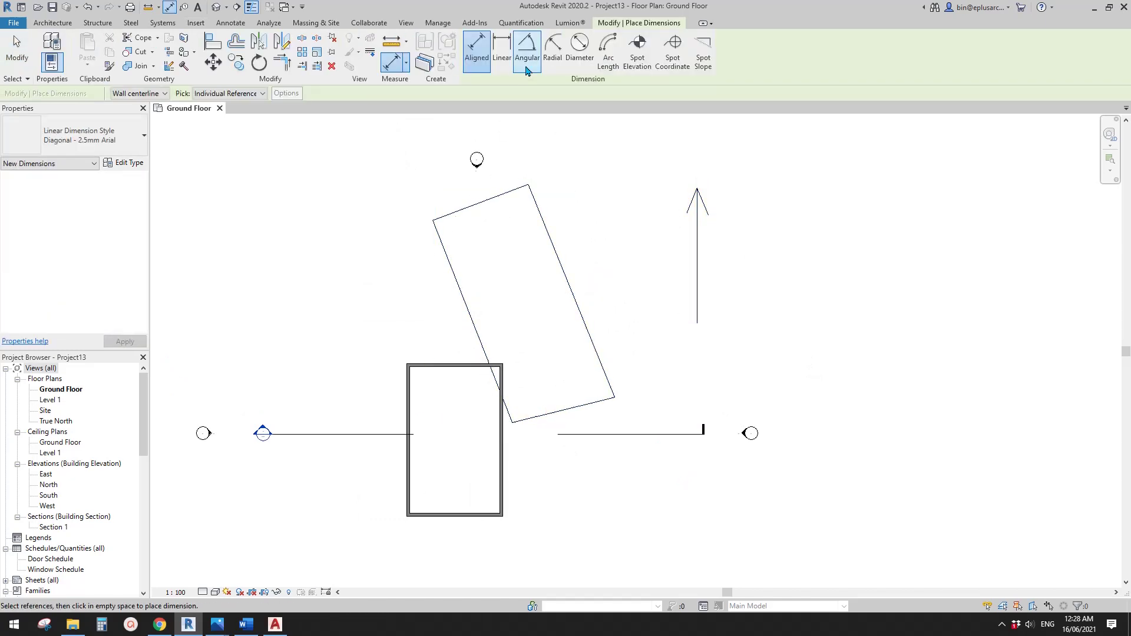
pyautogui.click(527, 65)
pyautogui.scroll(1, 468, 349)
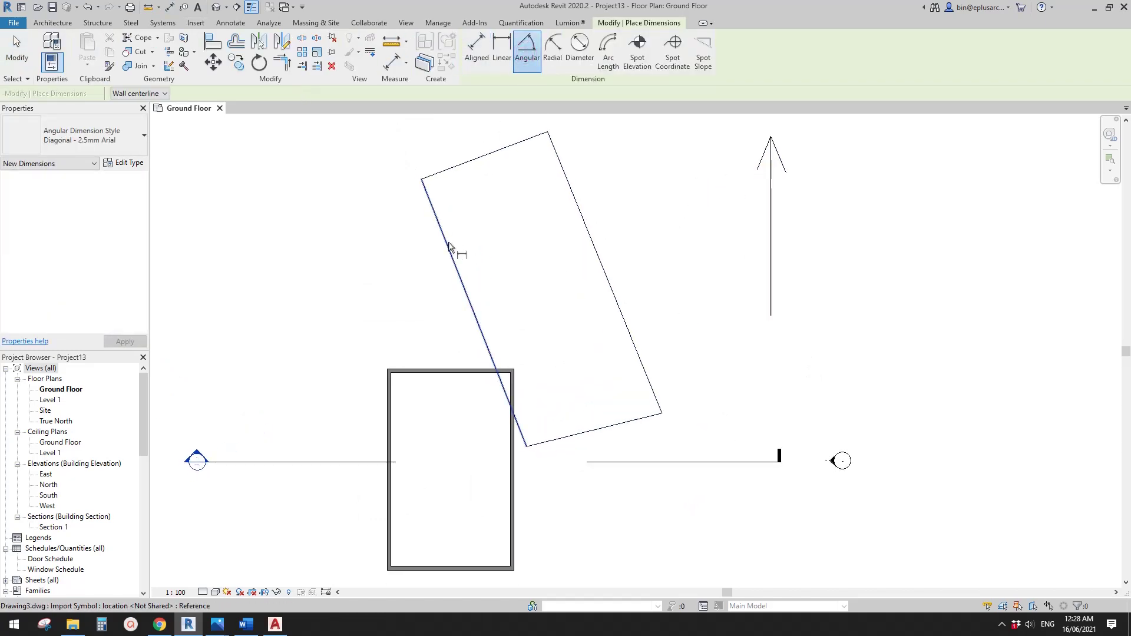
pyautogui.click(466, 295)
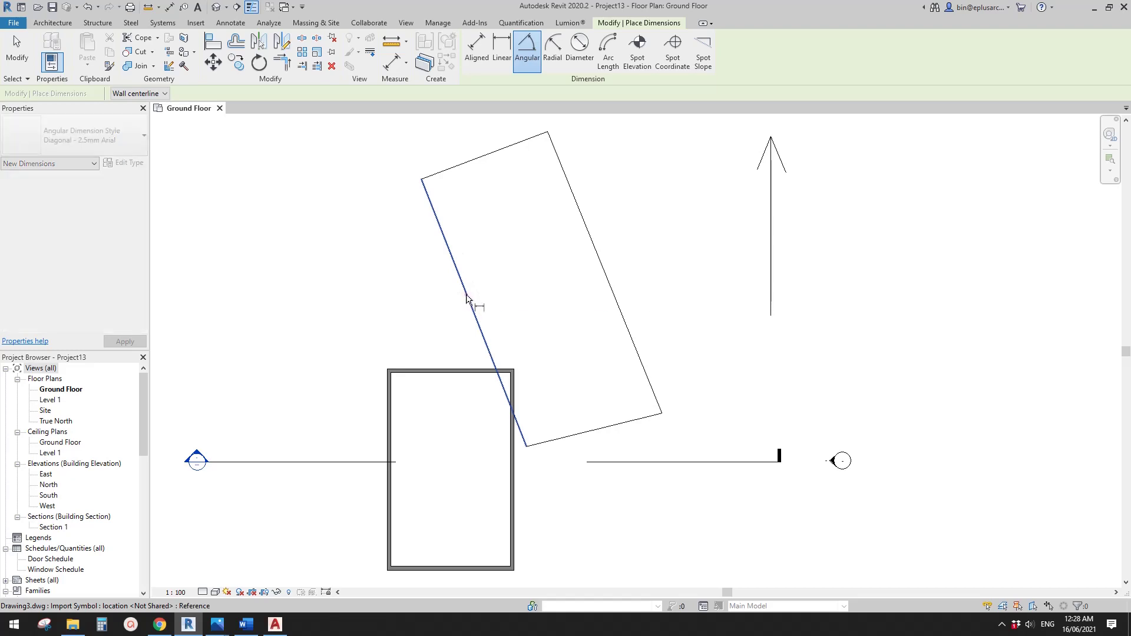
pyautogui.click(389, 451)
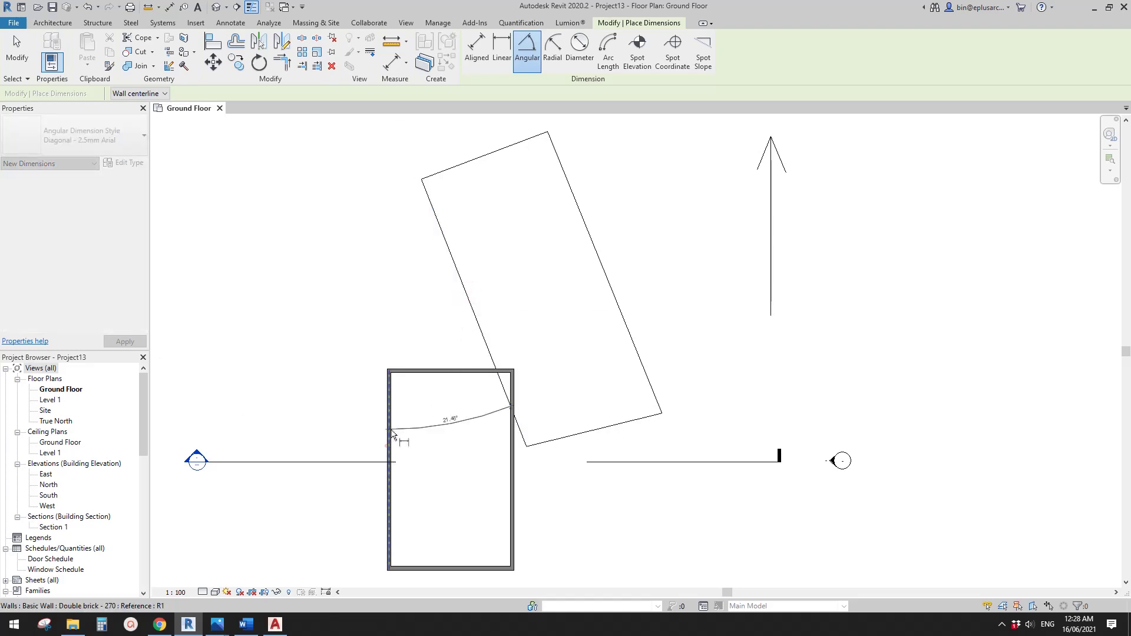
pyautogui.scroll(2, 429, 278)
pyautogui.click(428, 280)
pyautogui.scroll(2, 435, 285)
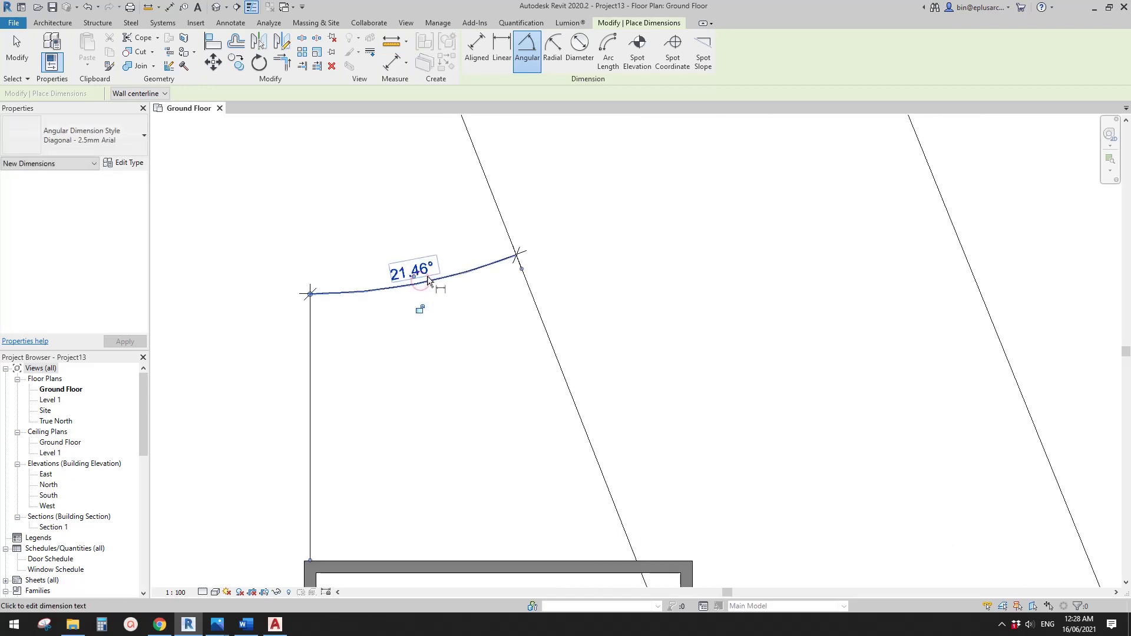
pyautogui.scroll(-5, 442, 283)
pyautogui.press('Escape')
pyautogui.press('Escape')
pyautogui.moveTo(469, 319); pyautogui.dragTo(505, 315, button='middle')
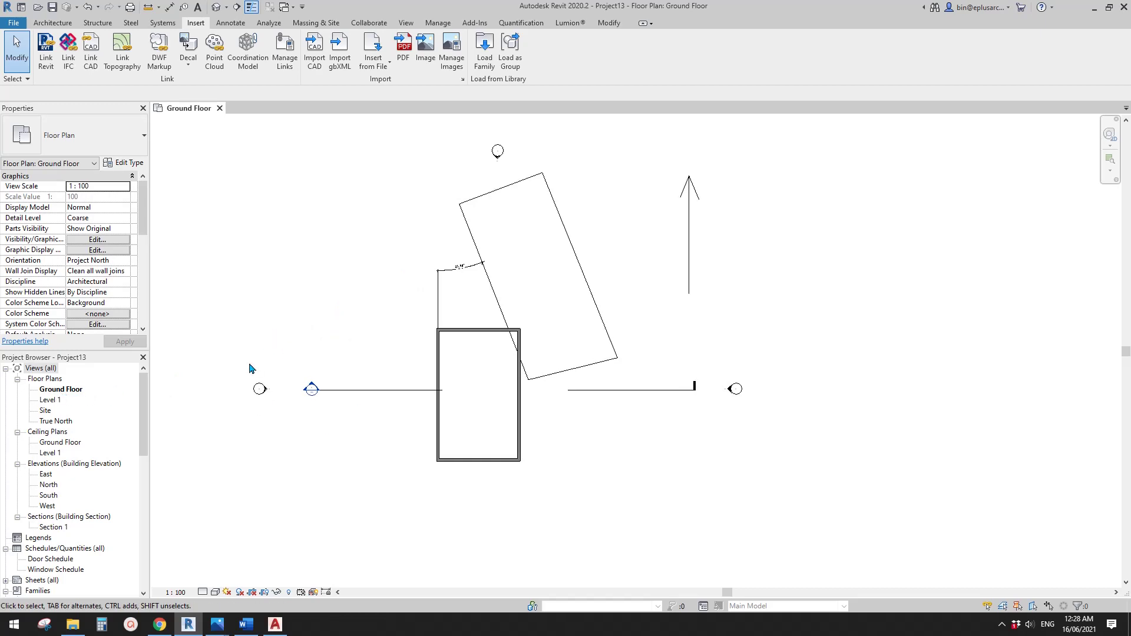
# Turn on Project Base Point visibility under the Site category in the Ground Floor plan's graphic overrides.
pyautogui.press('v')
pyautogui.press('g')
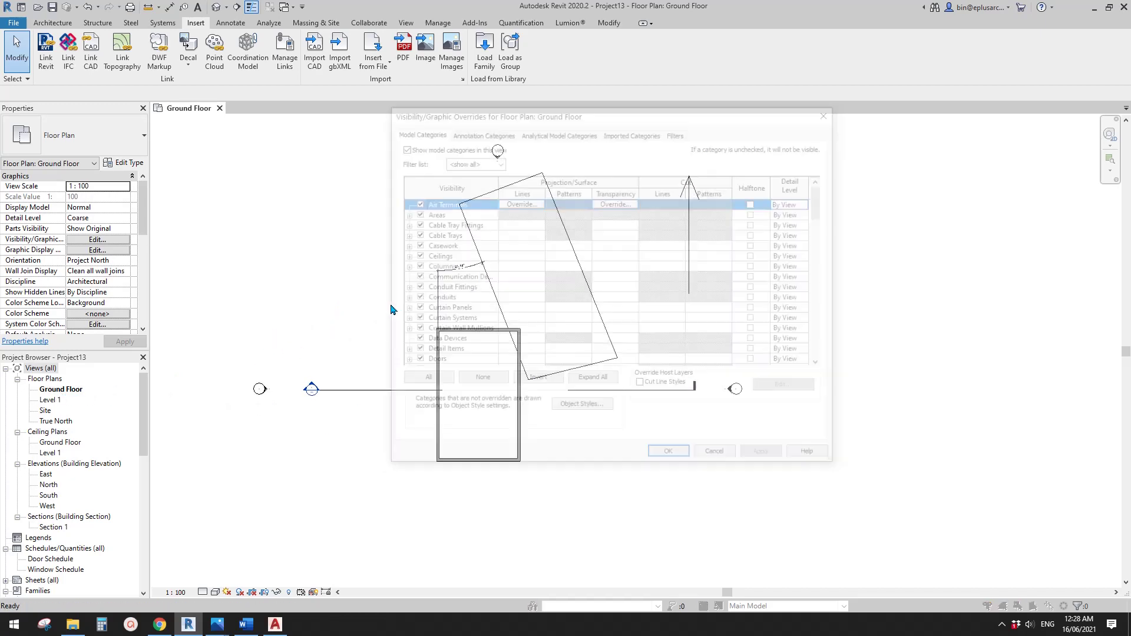
pyautogui.click(432, 301)
pyautogui.press('s')
pyautogui.scroll(-2, 454, 335)
pyautogui.scroll(-2, 452, 334)
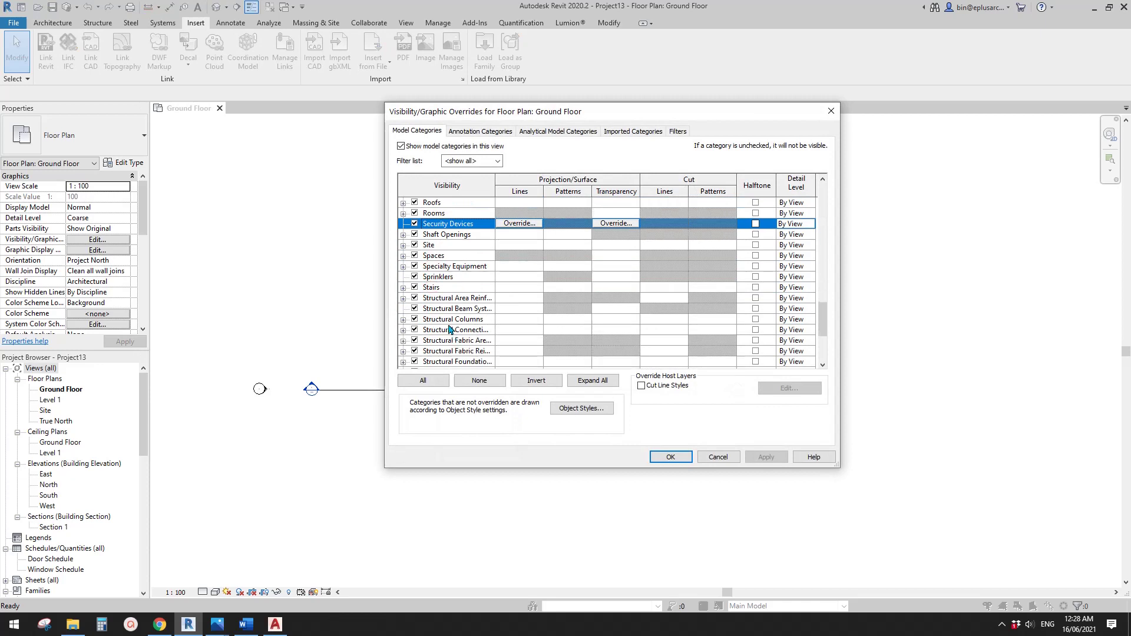
pyautogui.click(427, 245)
pyautogui.click(403, 245)
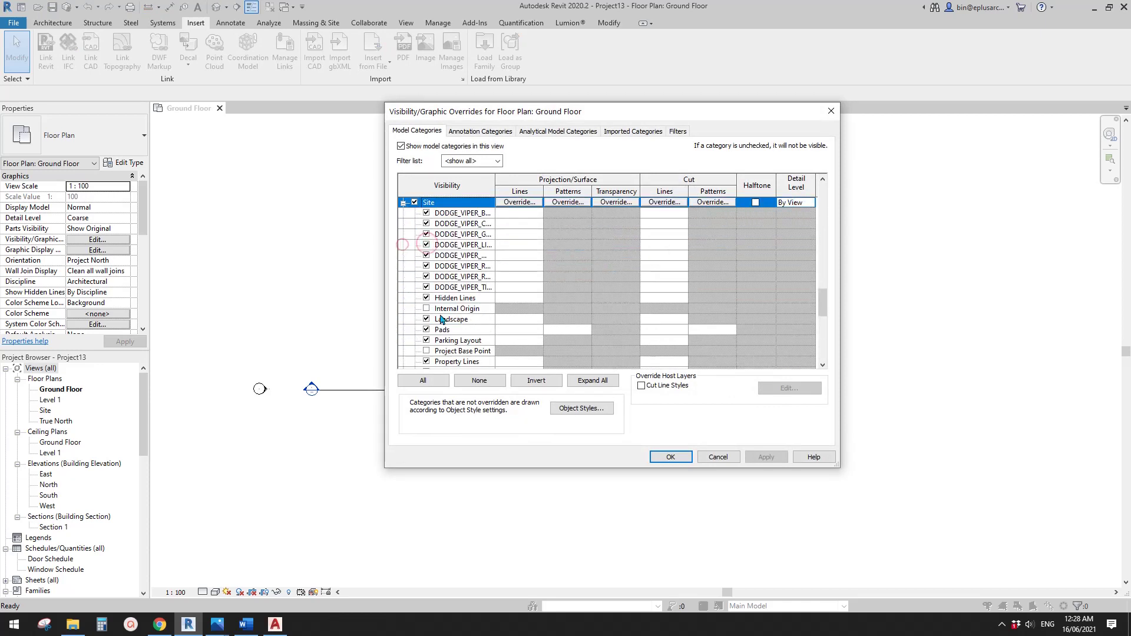
pyautogui.scroll(-1, 438, 340)
pyautogui.click(454, 331)
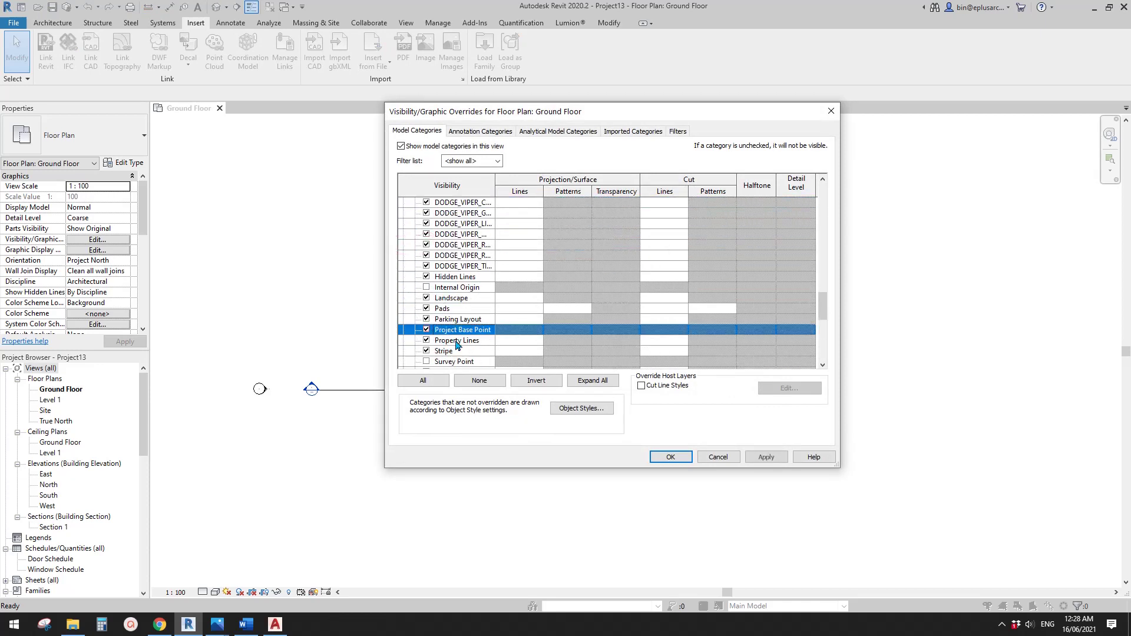
pyautogui.click(677, 457)
# Set the project base point's Angle to True North to -21.46° and deselect the point.
pyautogui.scroll(2, 483, 413)
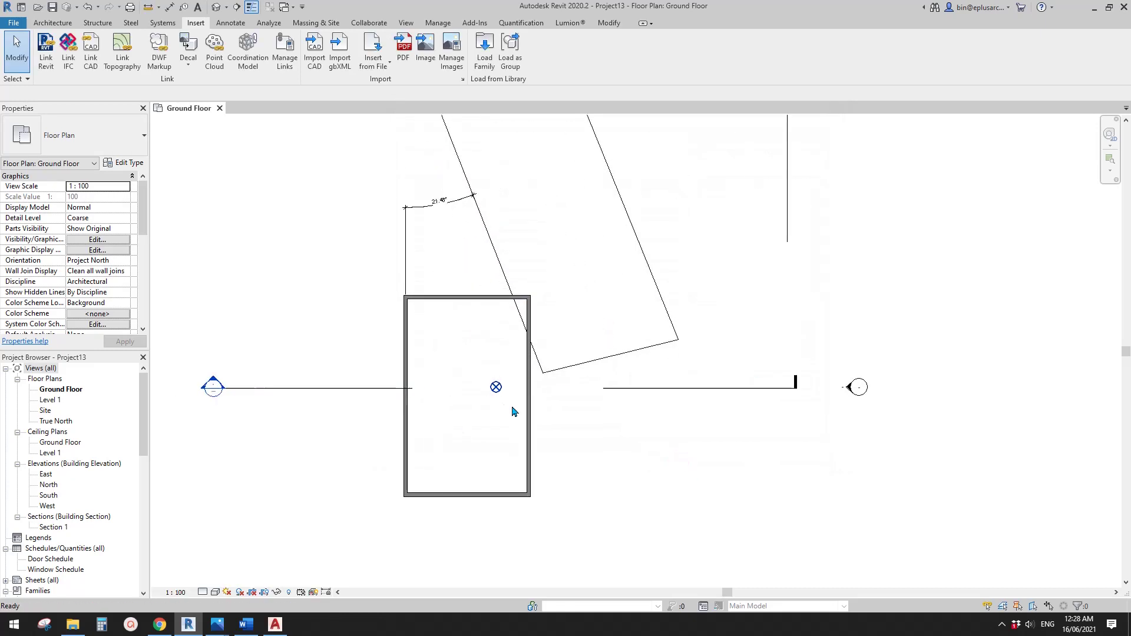
pyautogui.click(496, 389)
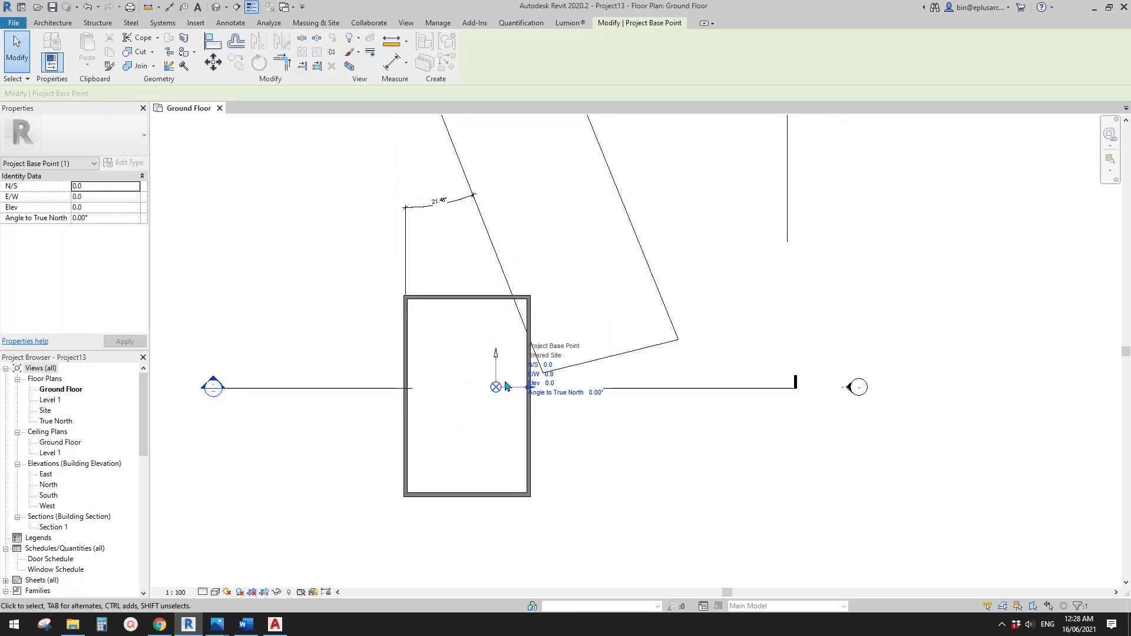
pyautogui.moveTo(571, 355); pyautogui.dragTo(566, 410, button='middle')
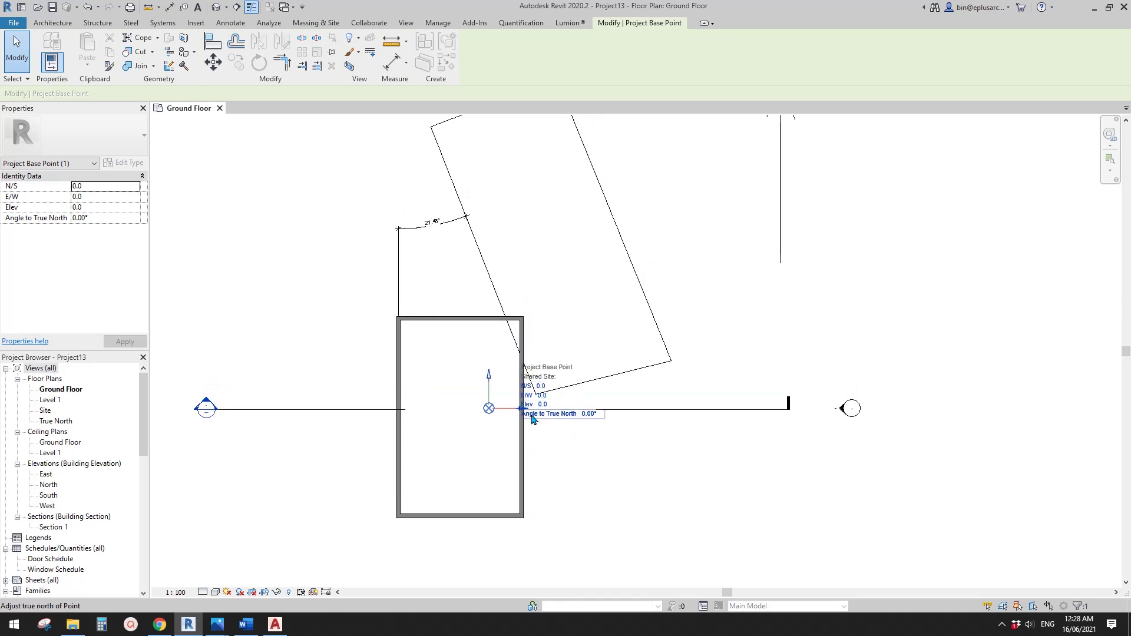
pyautogui.click(589, 414)
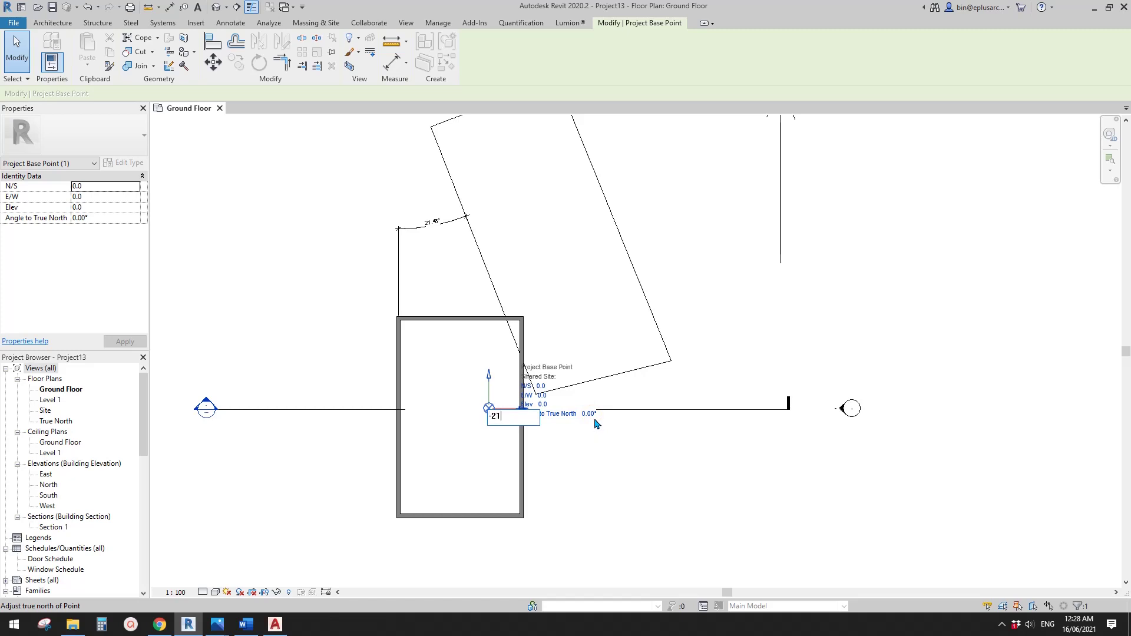
pyautogui.press('Return')
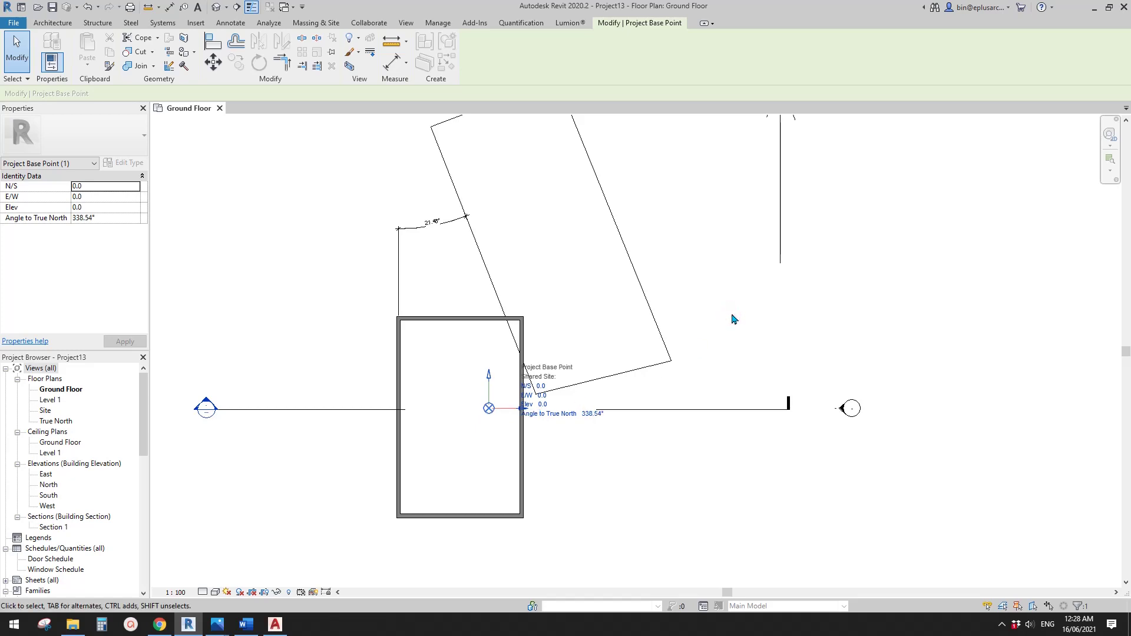
pyautogui.scroll(-2, 707, 311)
pyautogui.moveTo(662, 321); pyautogui.dragTo(626, 359, button='middle')
pyautogui.click(622, 357)
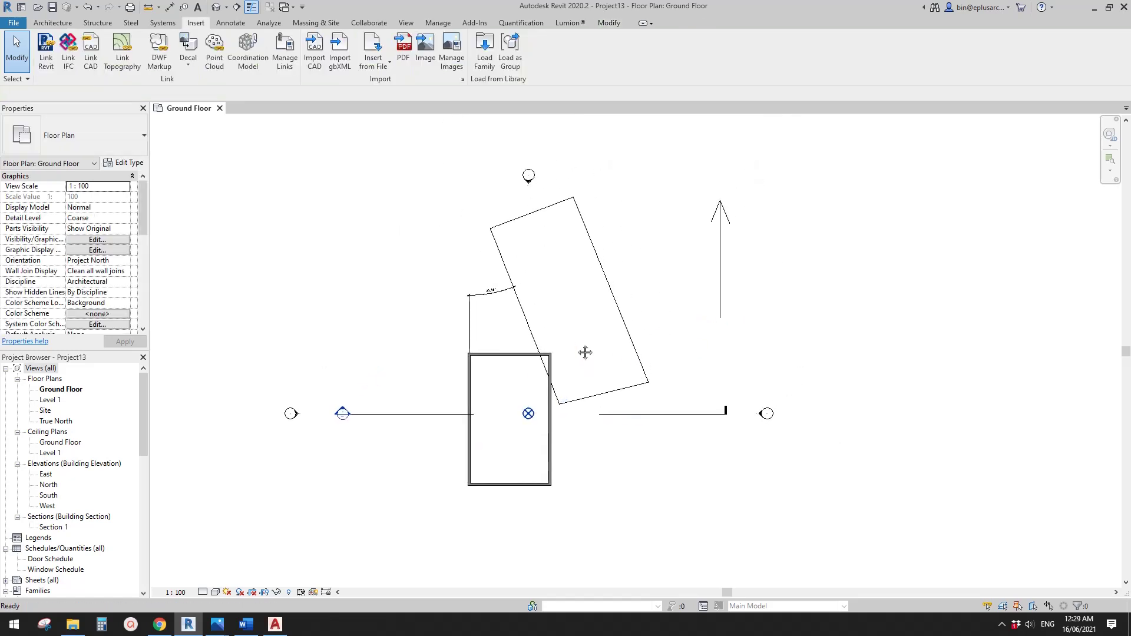
# Set the Ground Floor plan's orientation to True North and check the linked lot drawing against the building.
pyautogui.click(131, 261)
pyautogui.click(94, 281)
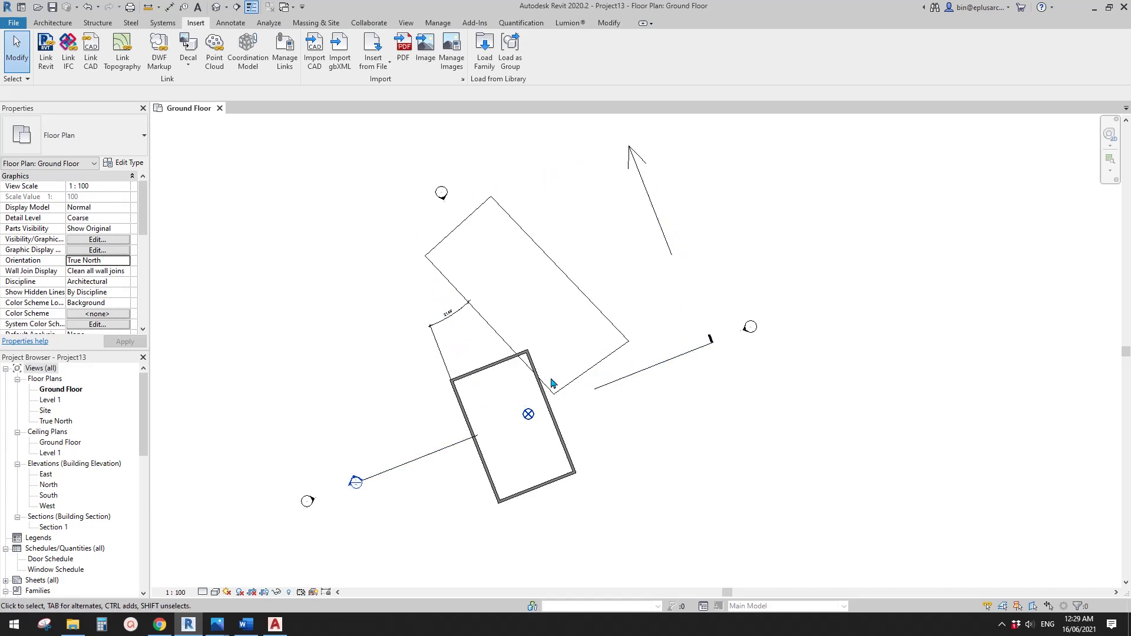
pyautogui.click(544, 252)
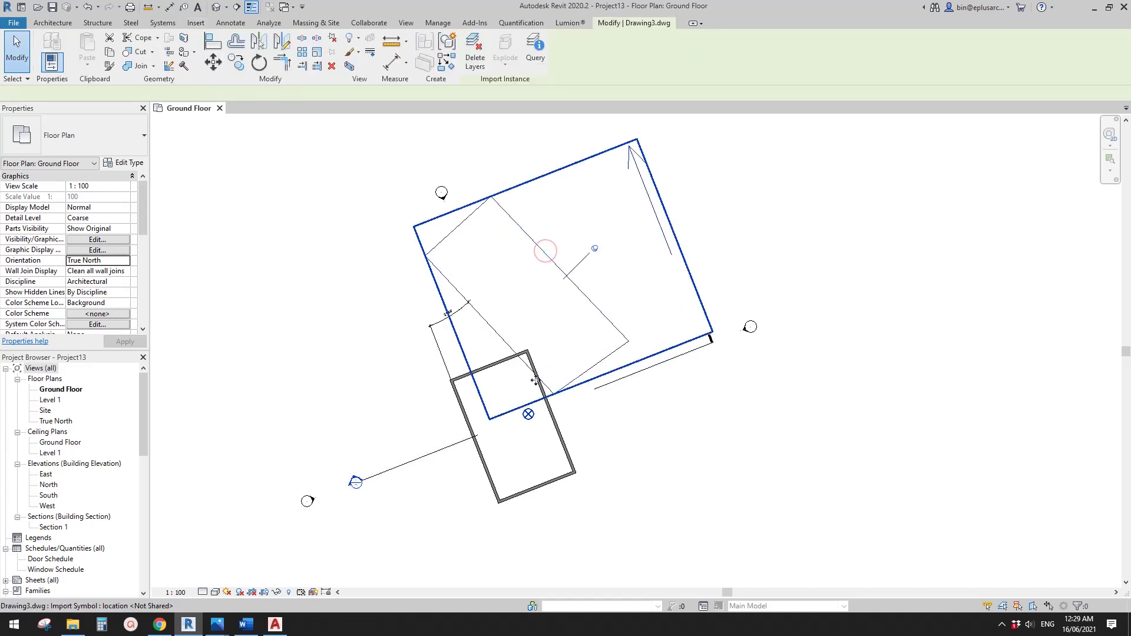
pyautogui.press('Escape')
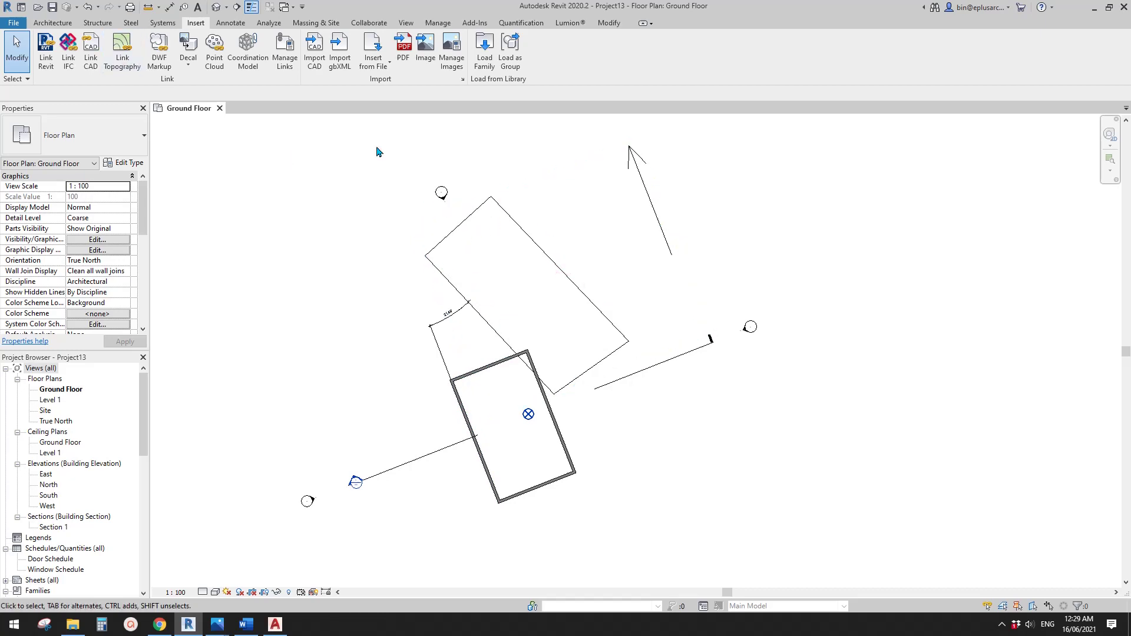
# Remove the Drawing3.dwg link and add it again with Auto - Origin to Internal Origin positioning and Orient to View enabled.
pyautogui.click(285, 55)
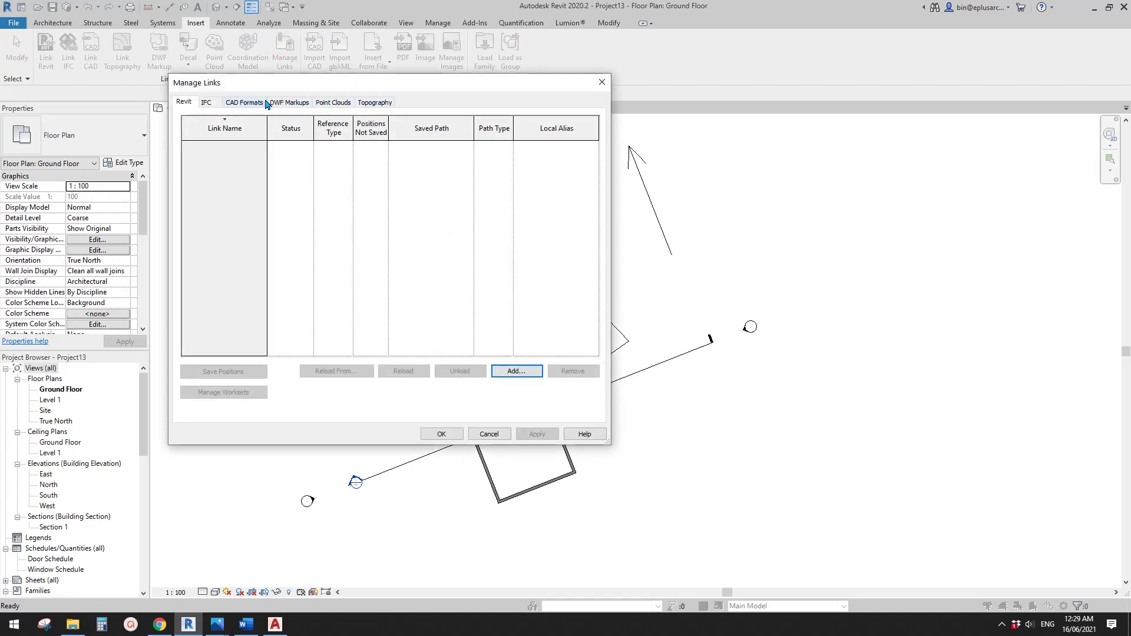
pyautogui.click(245, 103)
pyautogui.click(221, 146)
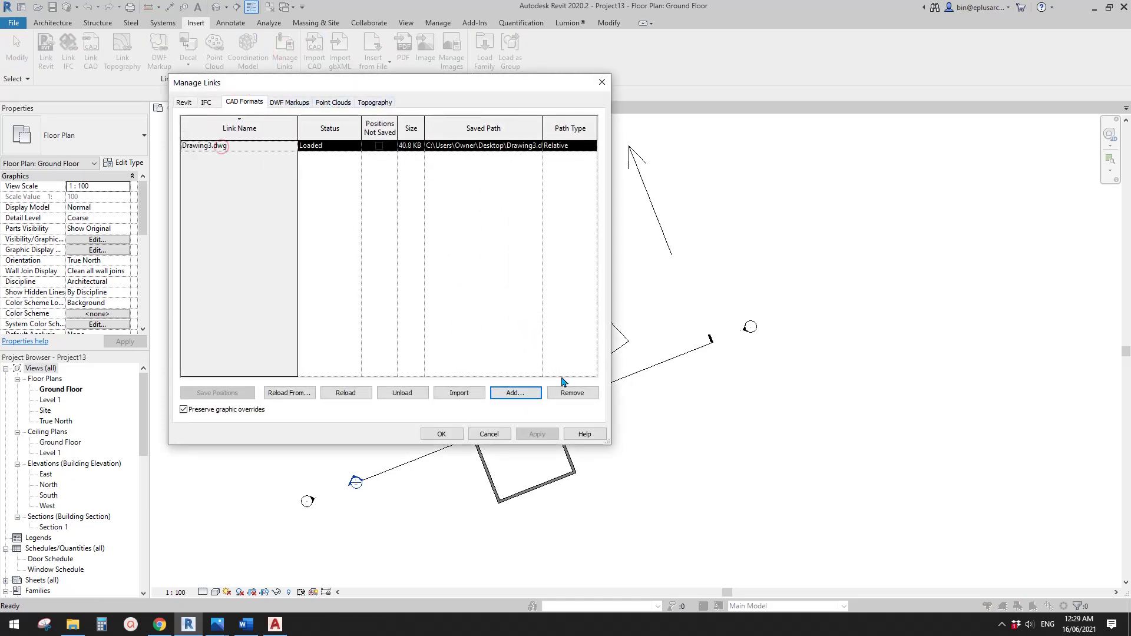
pyautogui.click(566, 392)
pyautogui.click(515, 393)
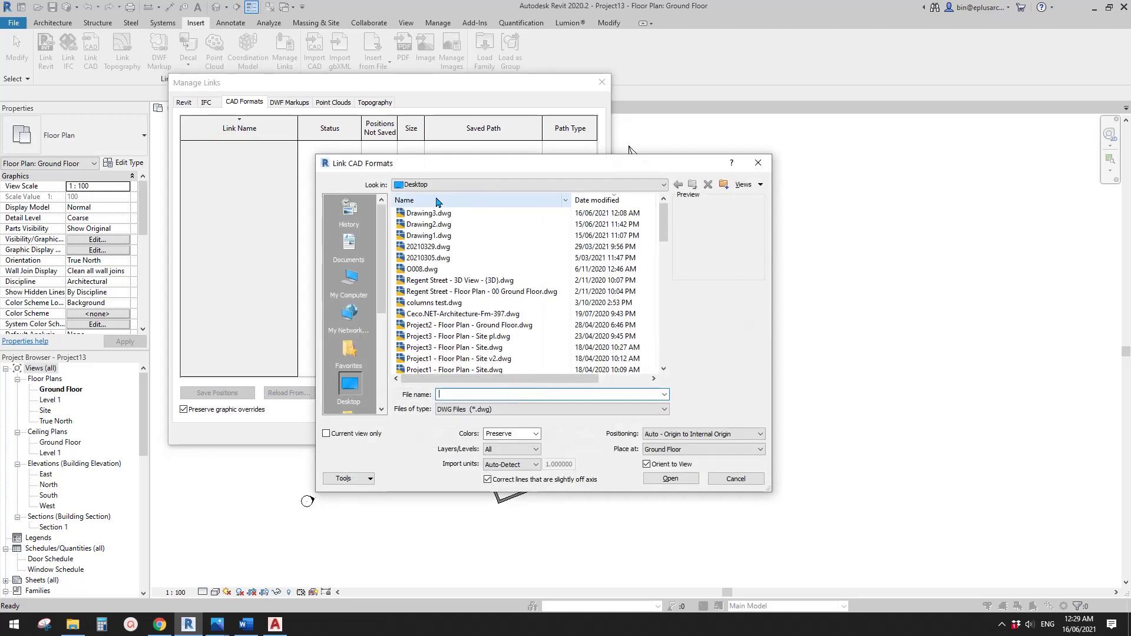
pyautogui.click(422, 212)
pyautogui.click(668, 480)
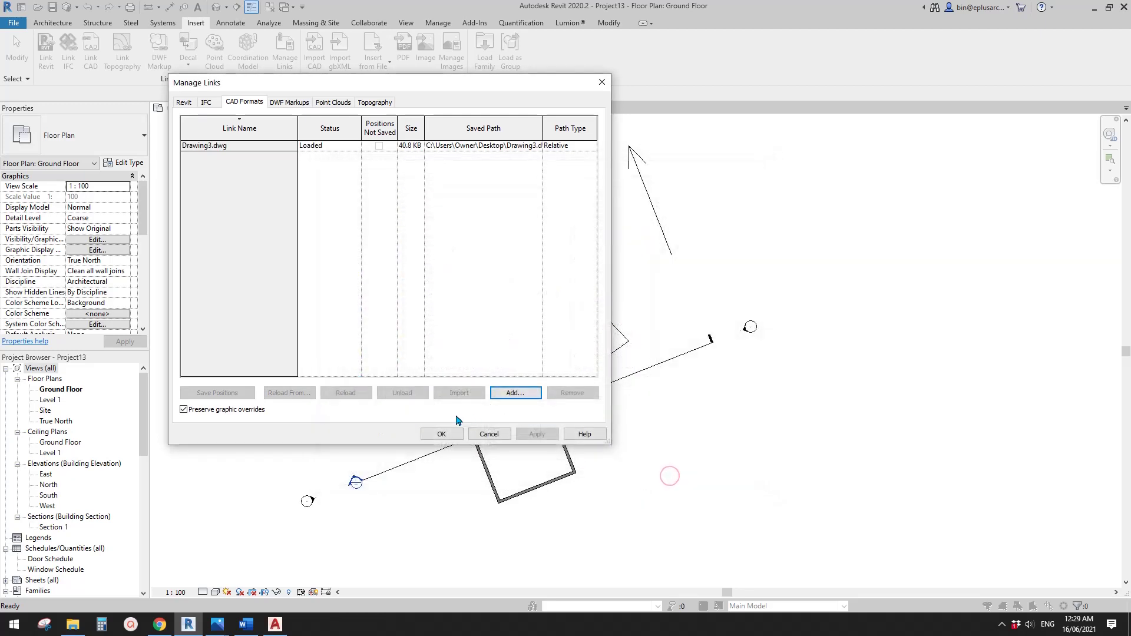
pyautogui.click(439, 430)
# Unpin the relinked lot drawing and move it so its boundary surrounds the rotated building.
pyautogui.click(618, 308)
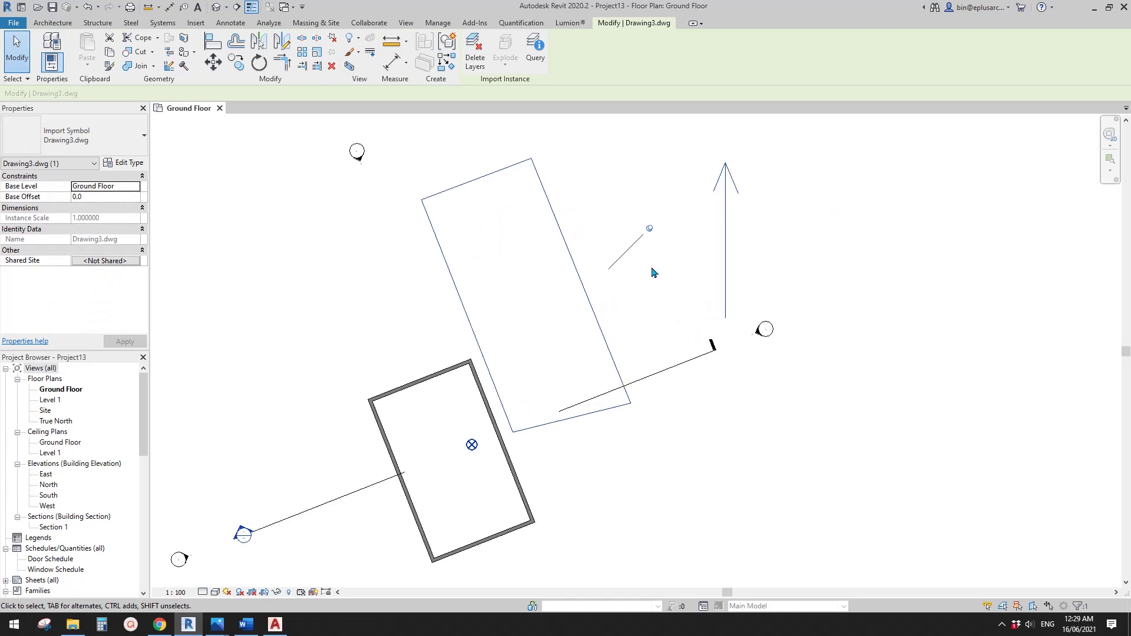
pyautogui.scroll(2, 624, 315)
pyautogui.moveTo(607, 309); pyautogui.dragTo(536, 451)
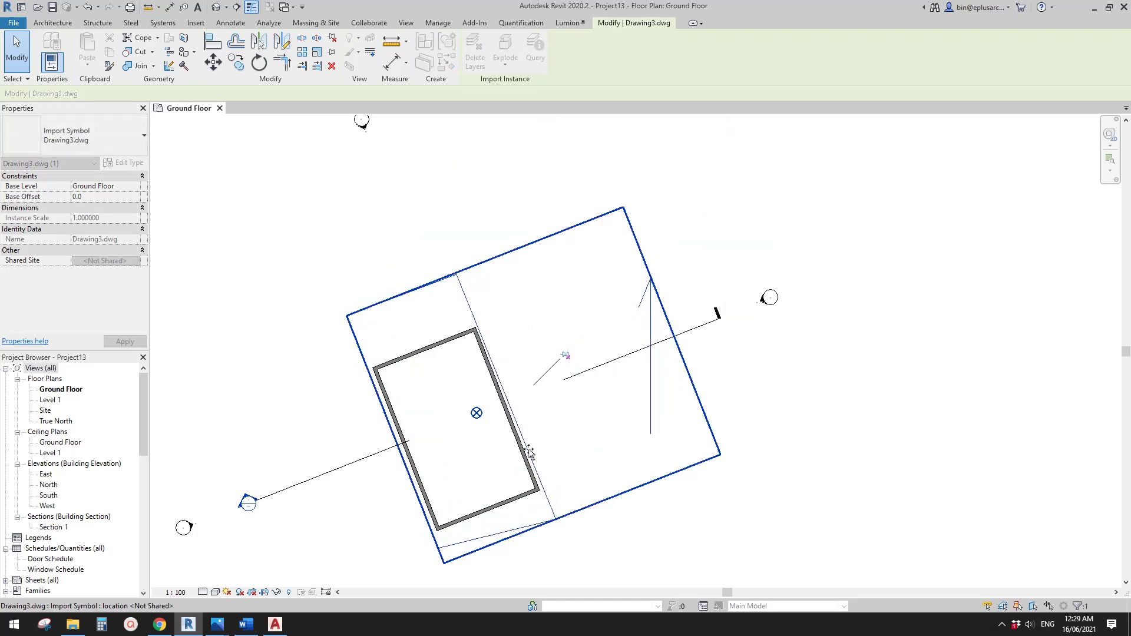
# Deselect the lot drawing and locate the Rotate True North command among the project position tools without running it.
pyautogui.scroll(-2, 541, 447)
pyautogui.click(547, 273)
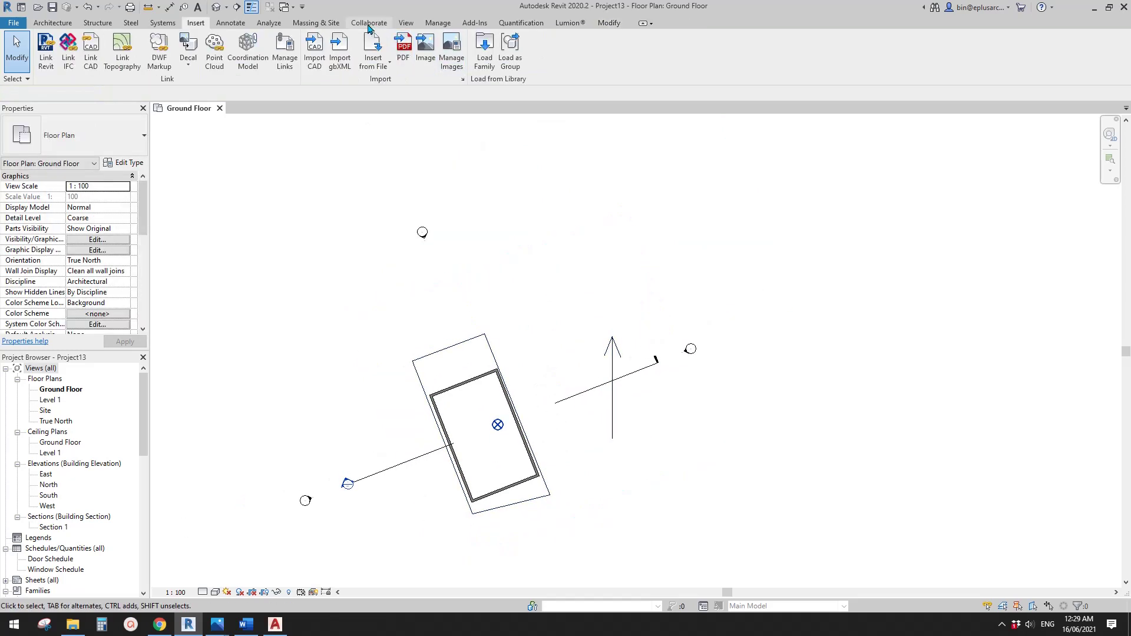
pyautogui.click(435, 22)
pyautogui.click(598, 73)
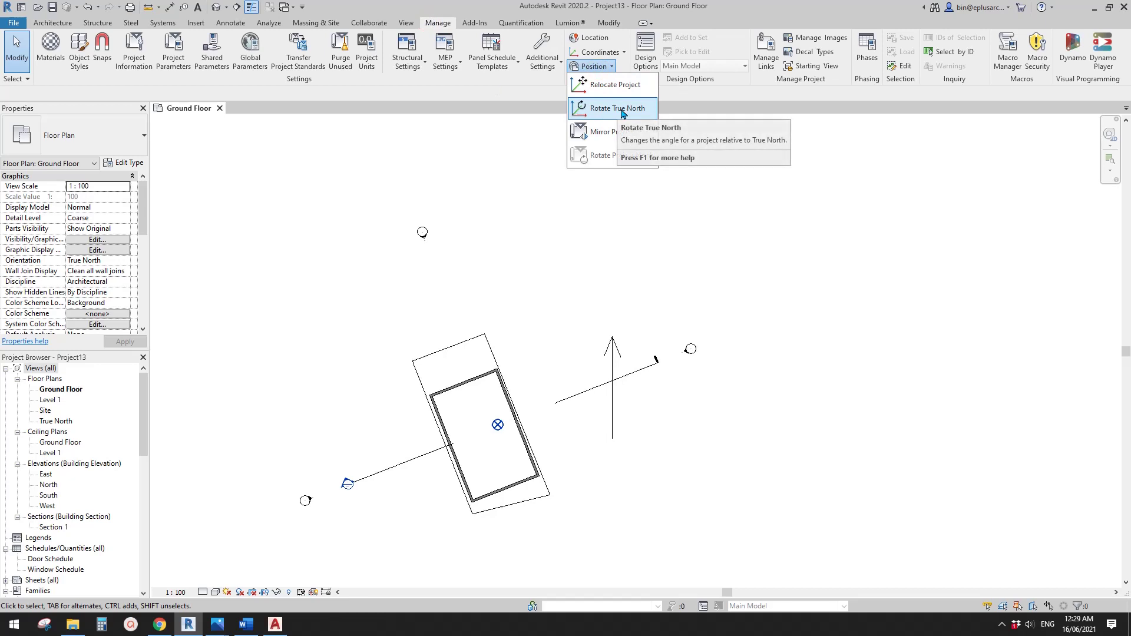
pyautogui.click(471, 263)
# Select the project base point inside the building and examine its Angle to True North against the north arrow.
pyautogui.scroll(2, 500, 430)
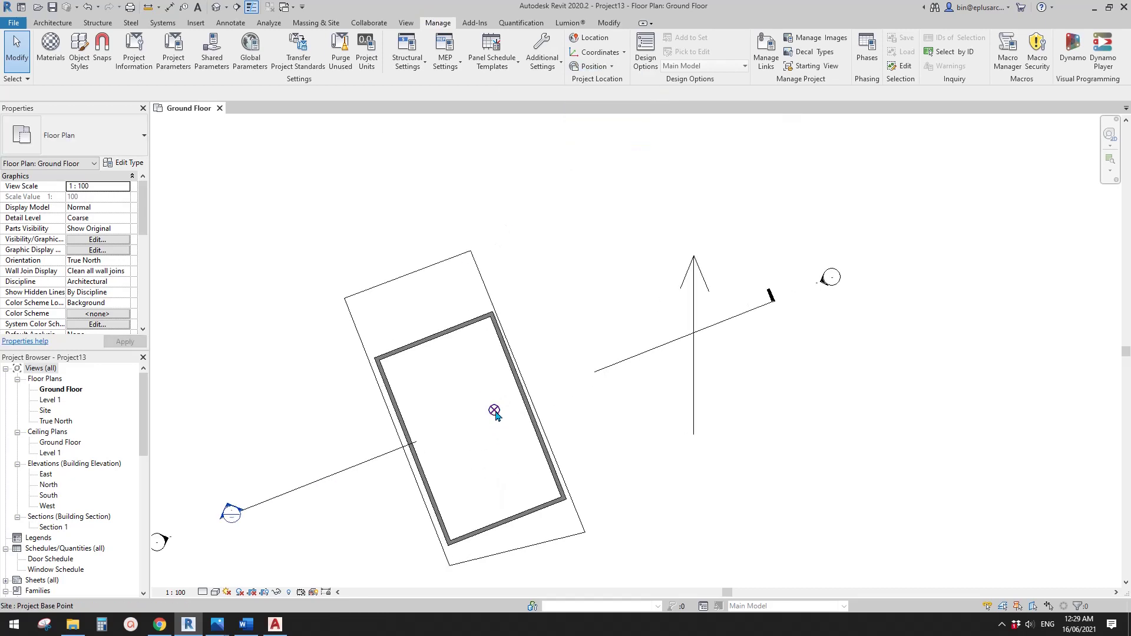
pyautogui.click(494, 412)
pyautogui.scroll(3, 517, 425)
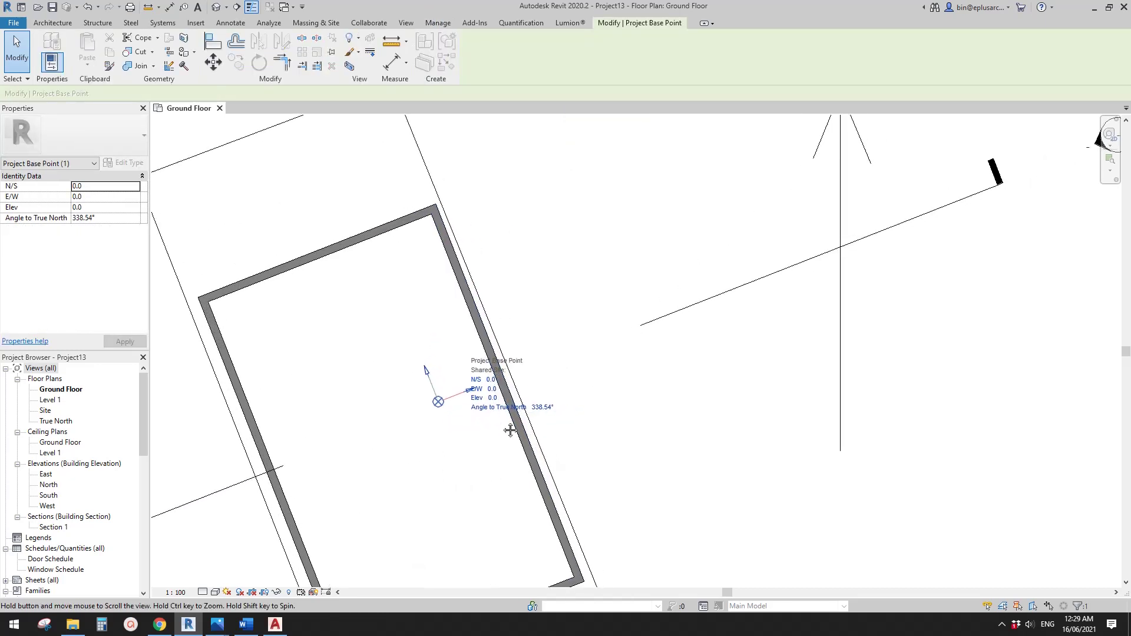
pyautogui.scroll(2, 510, 430)
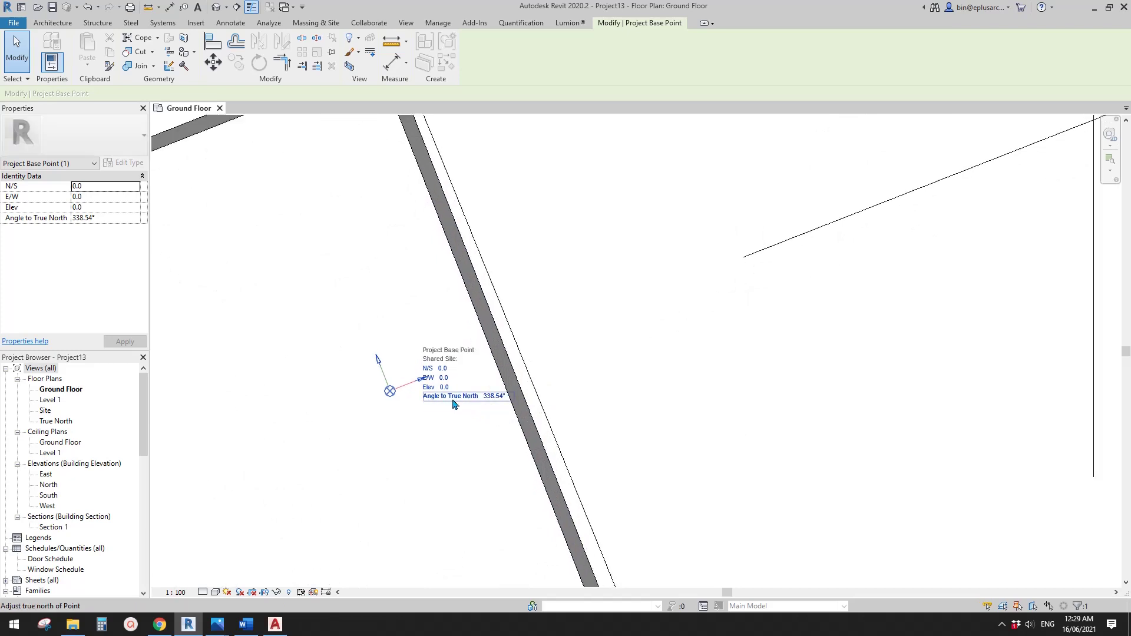
pyautogui.scroll(-1, 487, 402)
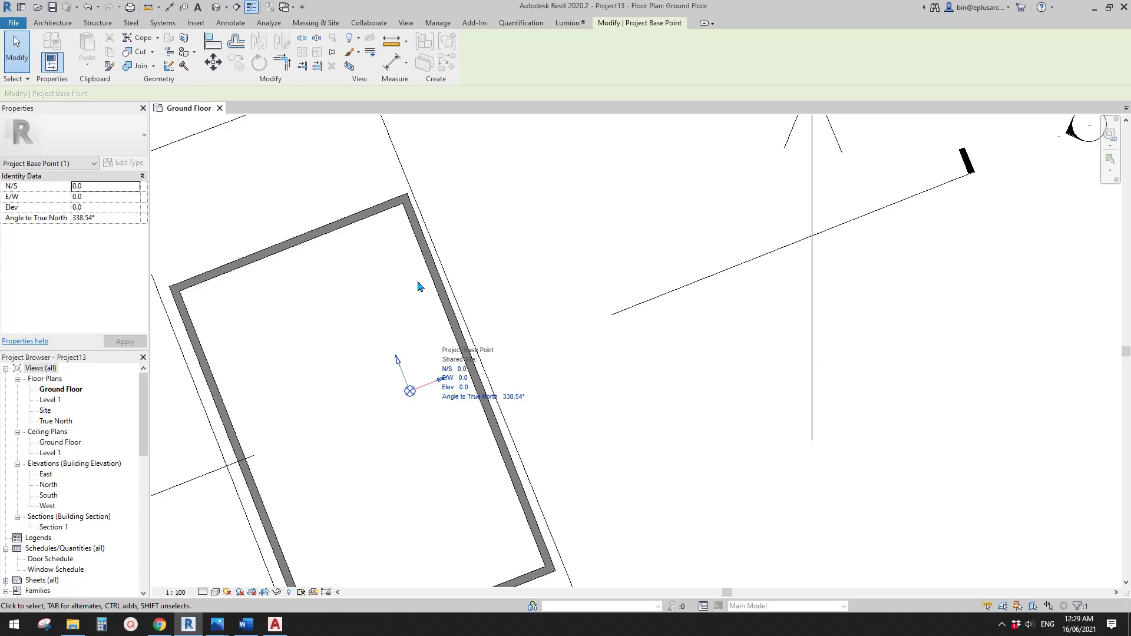
pyautogui.scroll(-2, 420, 311)
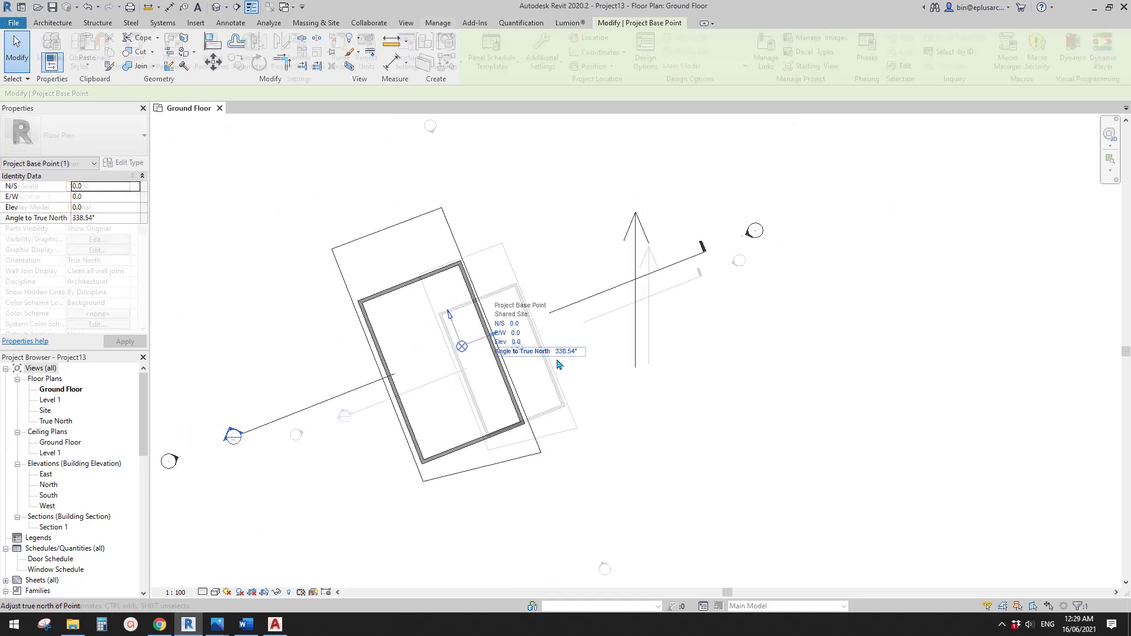
pyautogui.scroll(2, 631, 424)
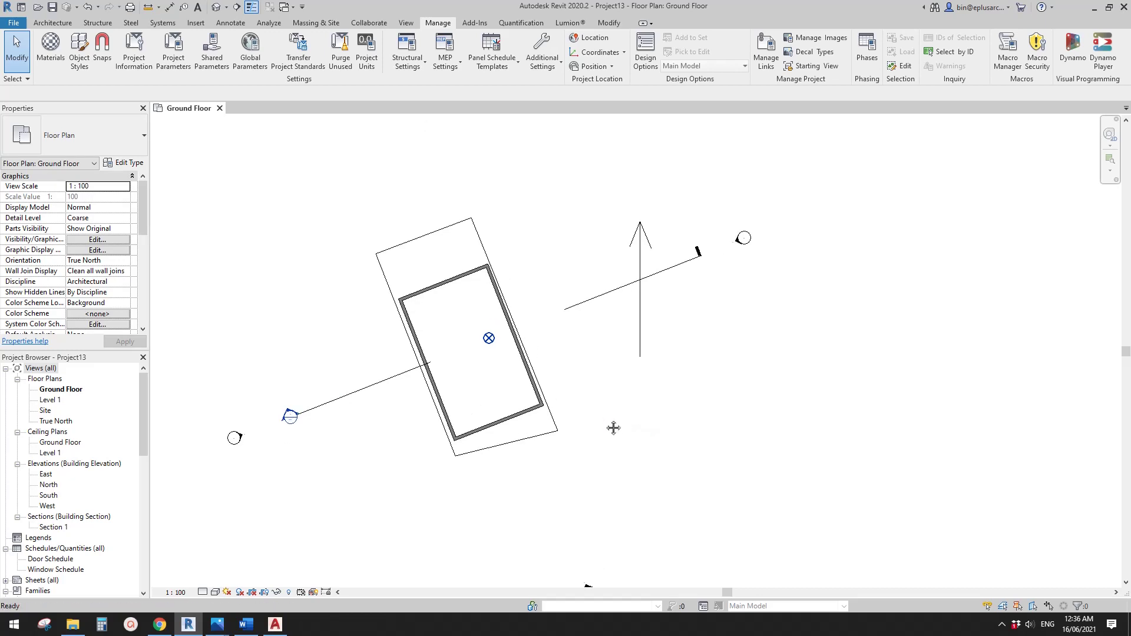